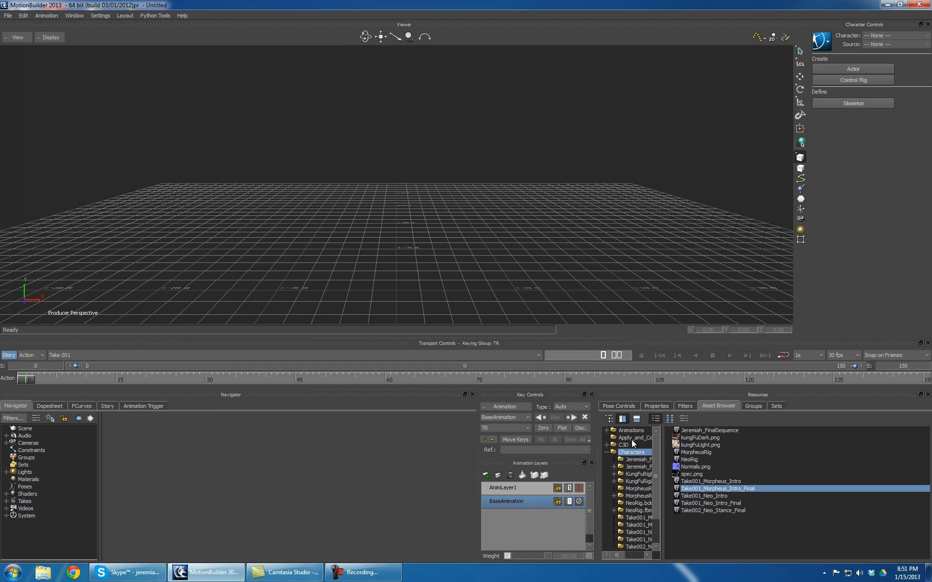
# - Open and expand the C3D folder in the asset browser and look through its motion capture files
pyautogui.click(627, 443)
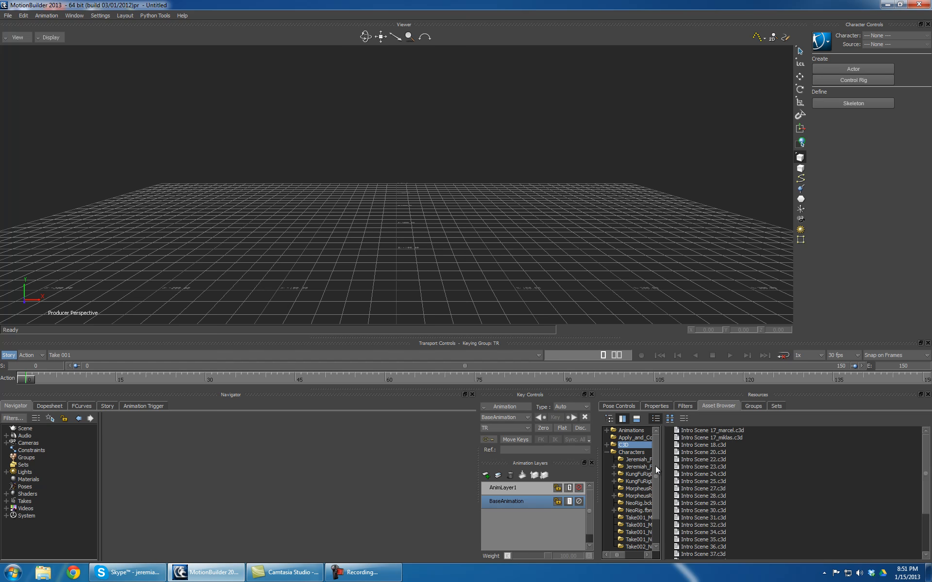
pyautogui.click(607, 445)
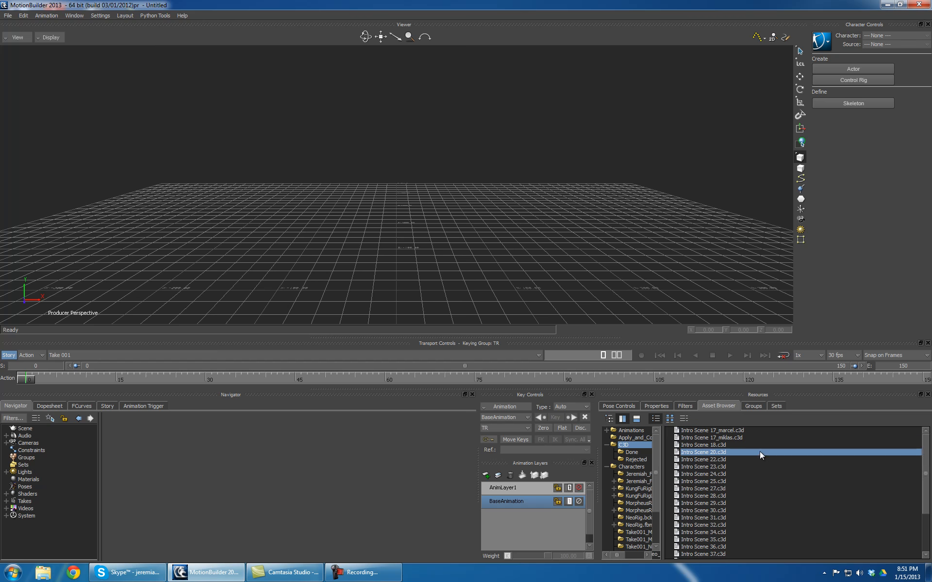
pyautogui.scroll(-3, 767, 463)
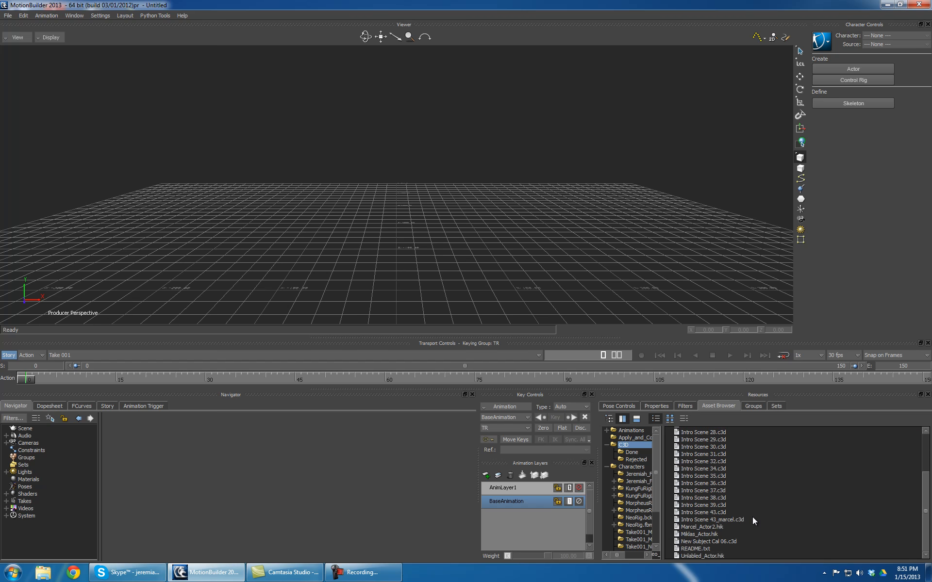
pyautogui.scroll(3, 752, 517)
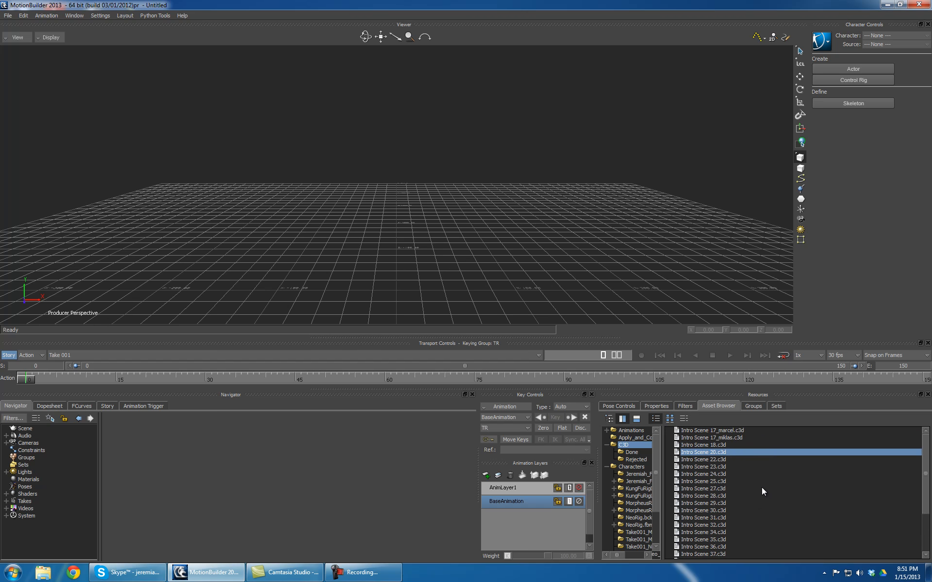
# - Import the motion capture file Intro Scene 18.c3d into the empty scene
pyautogui.click(715, 446)
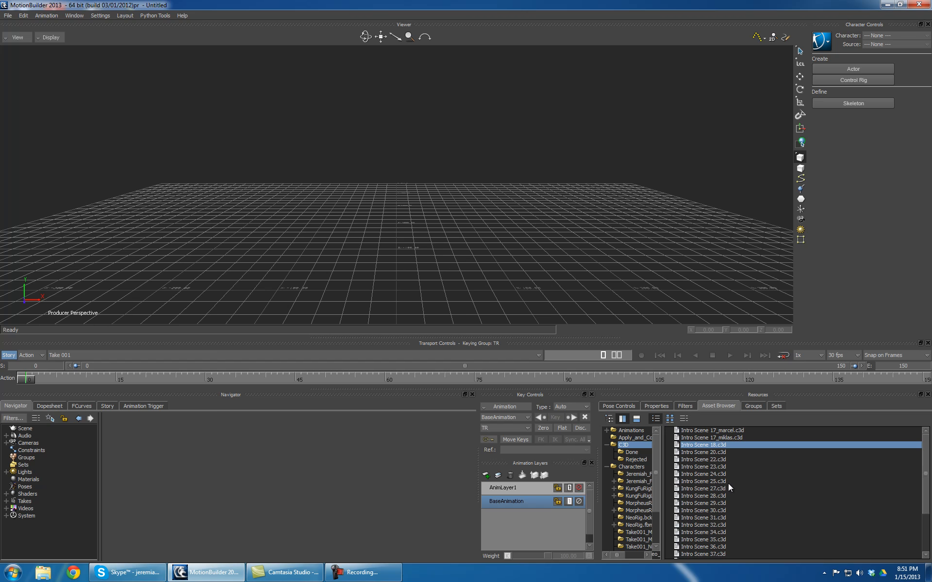
pyautogui.moveTo(714, 450); pyautogui.dragTo(329, 95)
pyautogui.moveTo(405, 198); pyautogui.dragTo(406, 198)
pyautogui.click(431, 201)
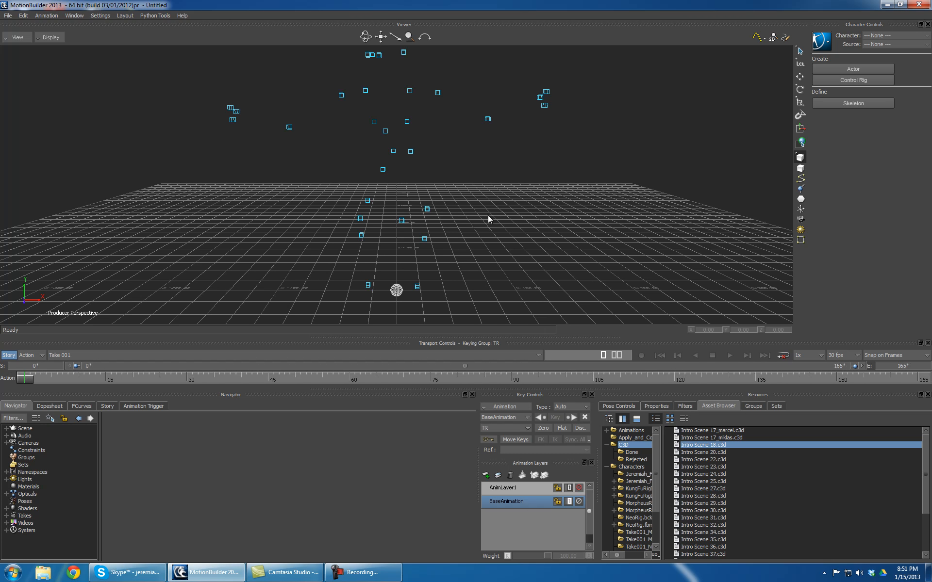
# - Play the imported marker motion while viewing it from the side, and scrub back to frame 95
pyautogui.moveTo(415, 230)
pyautogui.keyDown('alt'); pyautogui.mouseDown(button='middle')
pyautogui.moveTo(450, 260)
pyautogui.moveTo(403, 242)
pyautogui.mouseUp(button='middle'); pyautogui.keyUp('alt')
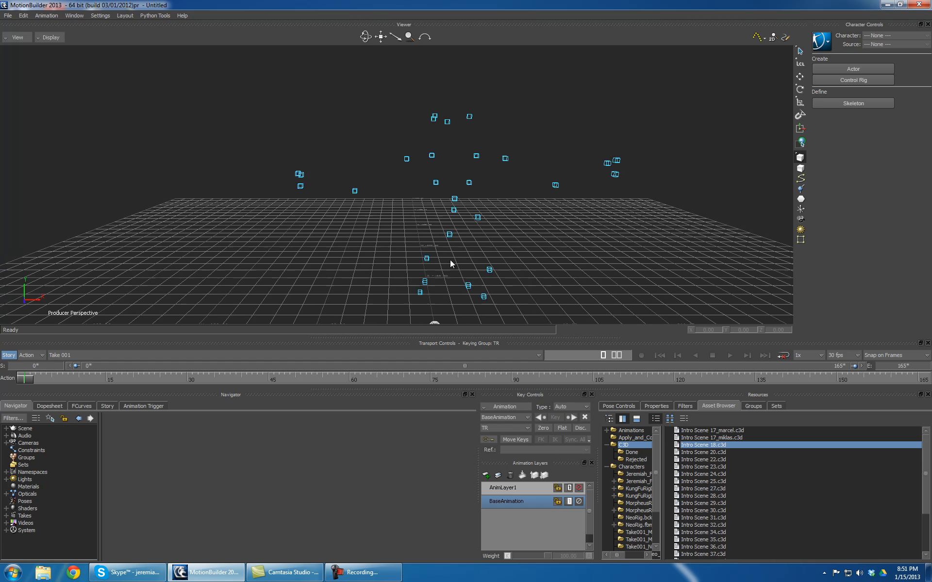
pyautogui.moveTo(403, 246); pyautogui.dragTo(626, 311)
pyautogui.click(730, 356)
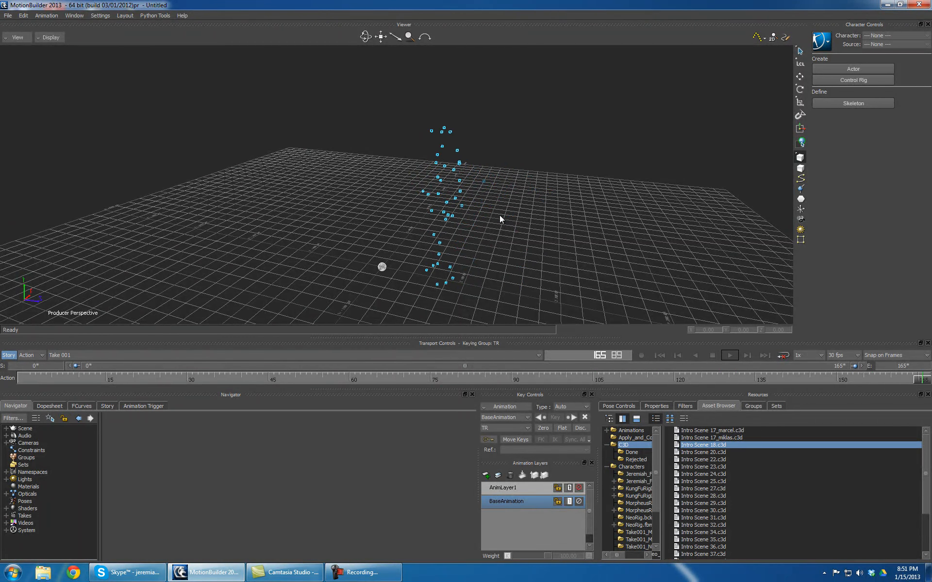
pyautogui.moveTo(844, 378); pyautogui.dragTo(541, 379)
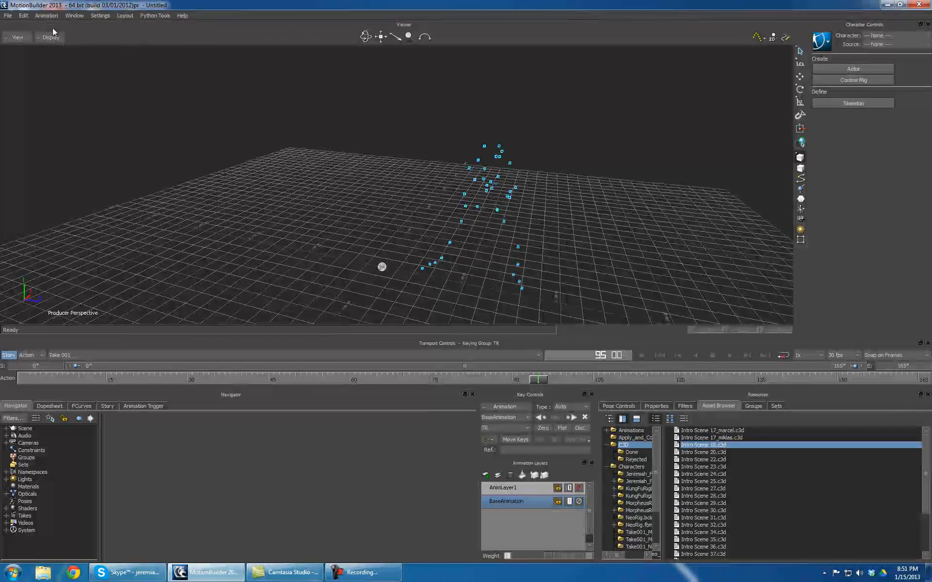
# - Start a new scene without saving the current one and import Intro Scene 20.c3d into it
pyautogui.hotkey('ctrl', 'n')
pyautogui.click(468, 313)
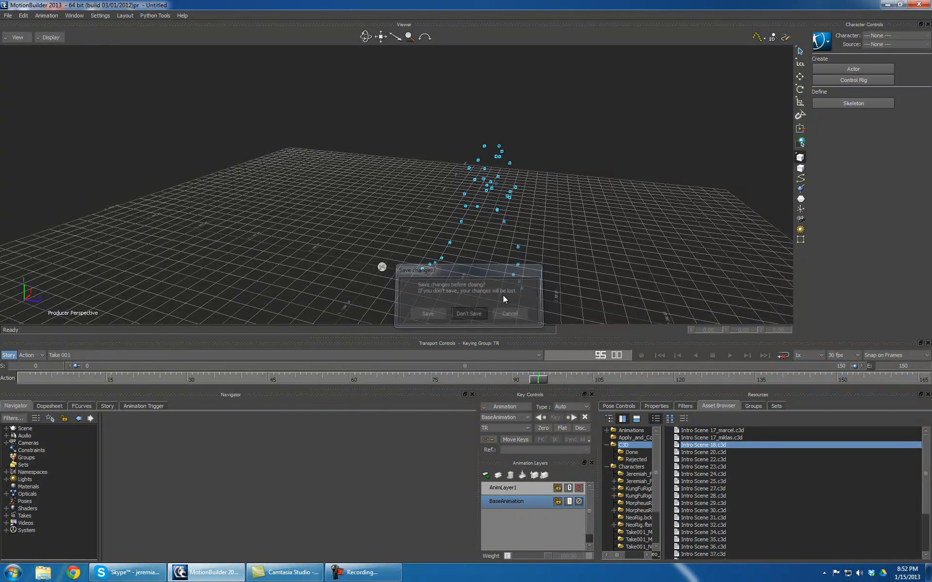
pyautogui.click(724, 453)
pyautogui.moveTo(718, 455); pyautogui.dragTo(462, 213)
pyautogui.click(462, 214)
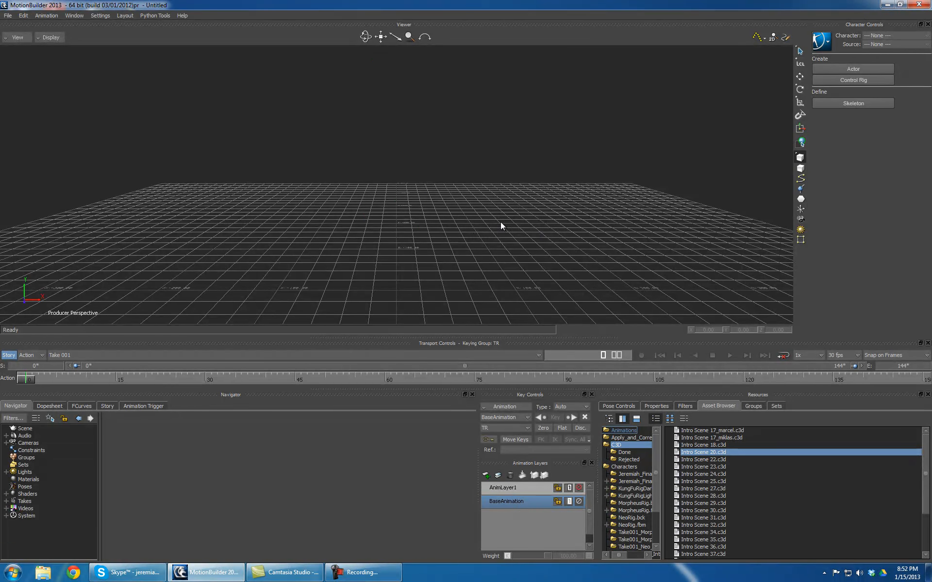
# - Play the Intro Scene 20 marker motion, review it from several angles, and rewind to the first frame
pyautogui.keyDown('ctrl'); pyautogui.keyDown('shift'); pyautogui.moveTo(486, 250); pyautogui.dragTo(593, 263); pyautogui.keyUp('shift'); pyautogui.keyUp('ctrl')
pyautogui.click(733, 356)
pyautogui.keyDown('ctrl'); pyautogui.keyDown('shift'); pyautogui.moveTo(491, 251); pyautogui.dragTo(560, 255); pyautogui.keyUp('shift'); pyautogui.keyUp('ctrl')
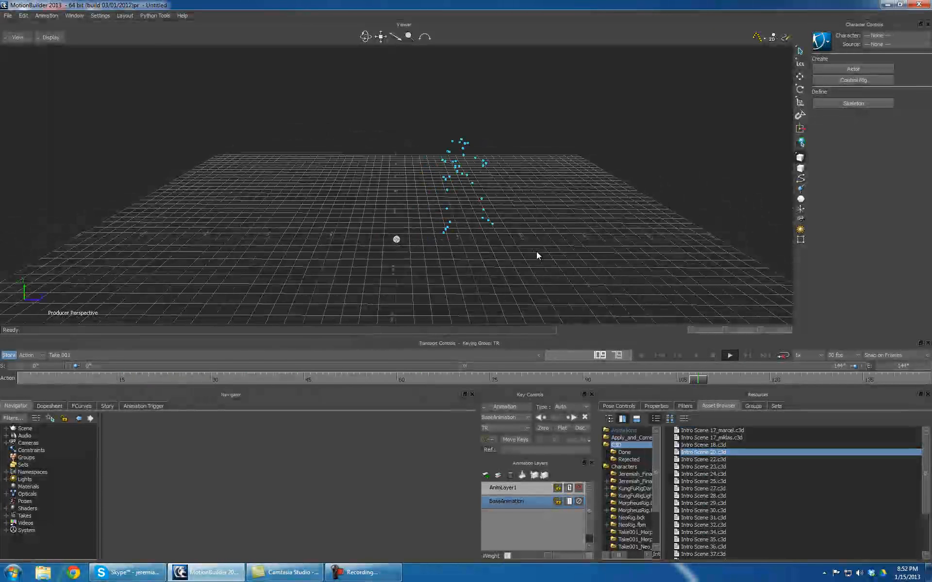
pyautogui.moveTo(513, 169)
pyautogui.keyDown('ctrl'); pyautogui.keyDown('shift'); pyautogui.mouseDown()
pyautogui.moveTo(522, 207)
pyautogui.moveTo(570, 184)
pyautogui.moveTo(542, 207)
pyautogui.moveTo(570, 218)
pyautogui.moveTo(543, 209)
pyautogui.moveTo(577, 204)
pyautogui.moveTo(509, 207)
pyautogui.moveTo(523, 235)
pyautogui.moveTo(476, 222)
pyautogui.moveTo(478, 238)
pyautogui.moveTo(365, 218)
pyautogui.moveTo(319, 185)
pyautogui.moveTo(505, 219)
pyautogui.moveTo(420, 225)
pyautogui.moveTo(482, 241)
pyautogui.moveTo(488, 250)
pyautogui.moveTo(472, 250)
pyautogui.moveTo(651, 357)
pyautogui.mouseUp(); pyautogui.keyUp('shift'); pyautogui.keyUp('ctrl')
pyautogui.click(660, 356)
pyautogui.moveTo(271, 183)
pyautogui.keyDown('ctrl'); pyautogui.keyDown('shift'); pyautogui.mouseDown()
pyautogui.moveTo(438, 217)
pyautogui.moveTo(413, 226)
pyautogui.moveTo(417, 246)
pyautogui.moveTo(420, 223)
pyautogui.moveTo(522, 238)
pyautogui.moveTo(505, 225)
pyautogui.moveTo(501, 245)
pyautogui.moveTo(528, 254)
pyautogui.mouseUp(); pyautogui.keyUp('shift'); pyautogui.keyUp('ctrl')
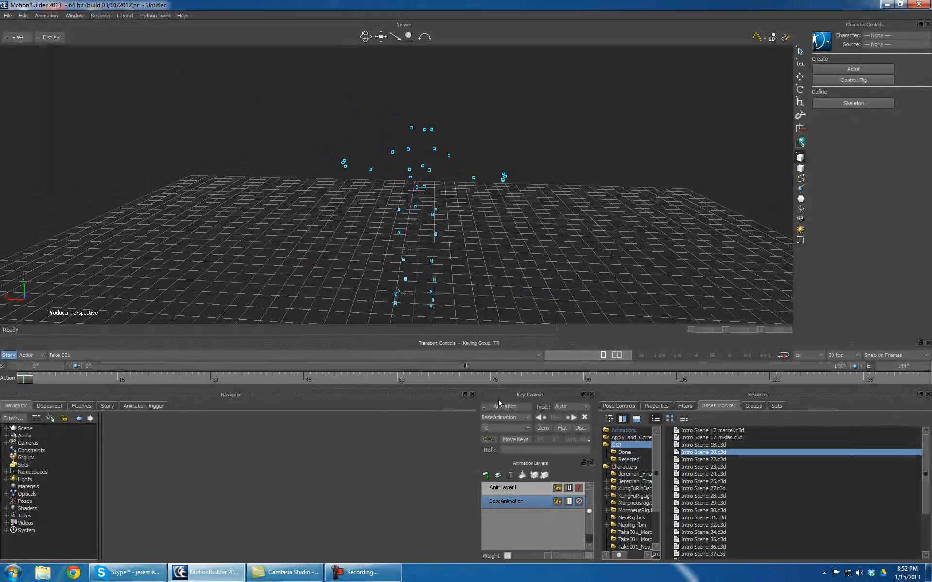
# - Widen the asset browser's folder tree and collapse the Characters and C3D folders
pyautogui.click(607, 468)
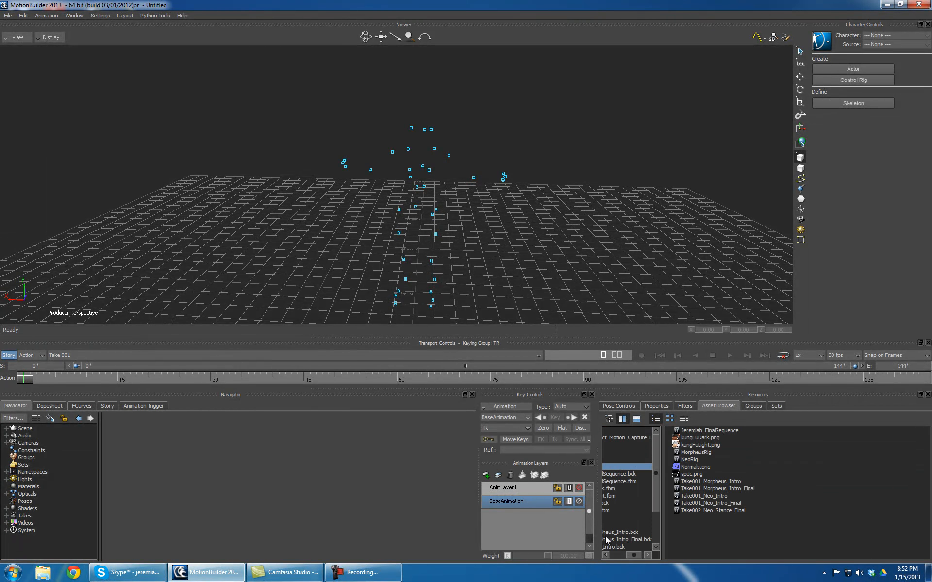
pyautogui.click(620, 555)
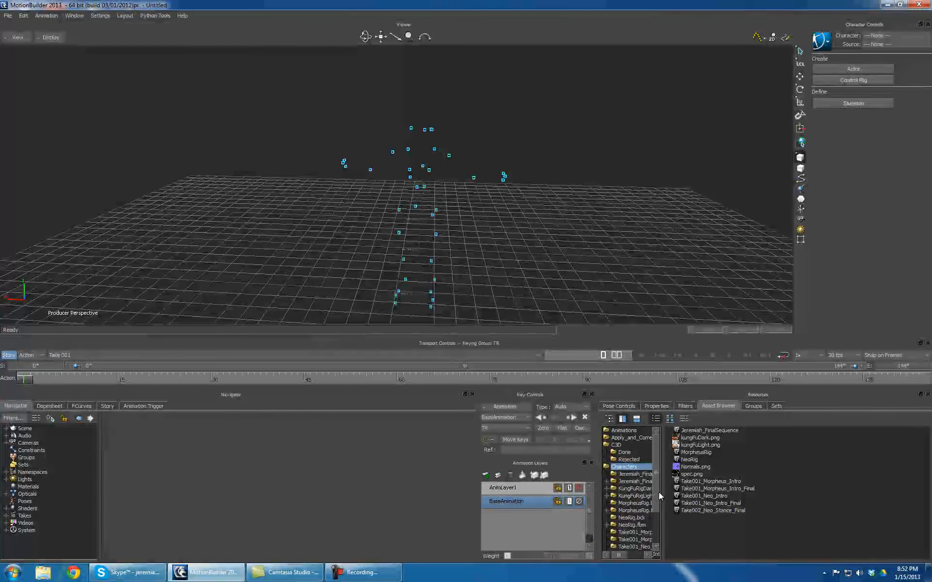
pyautogui.moveTo(662, 489); pyautogui.dragTo(755, 489)
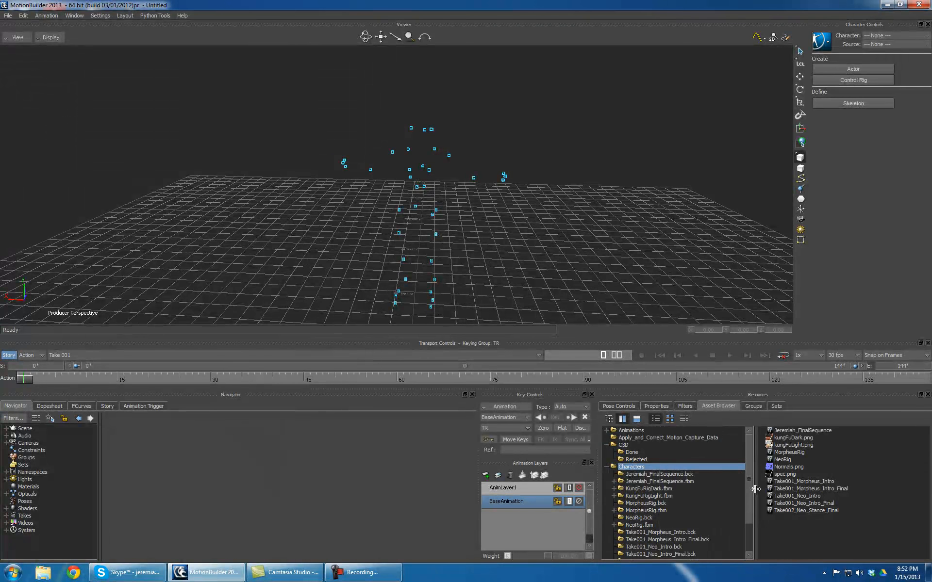
pyautogui.click(606, 467)
pyautogui.click(630, 496)
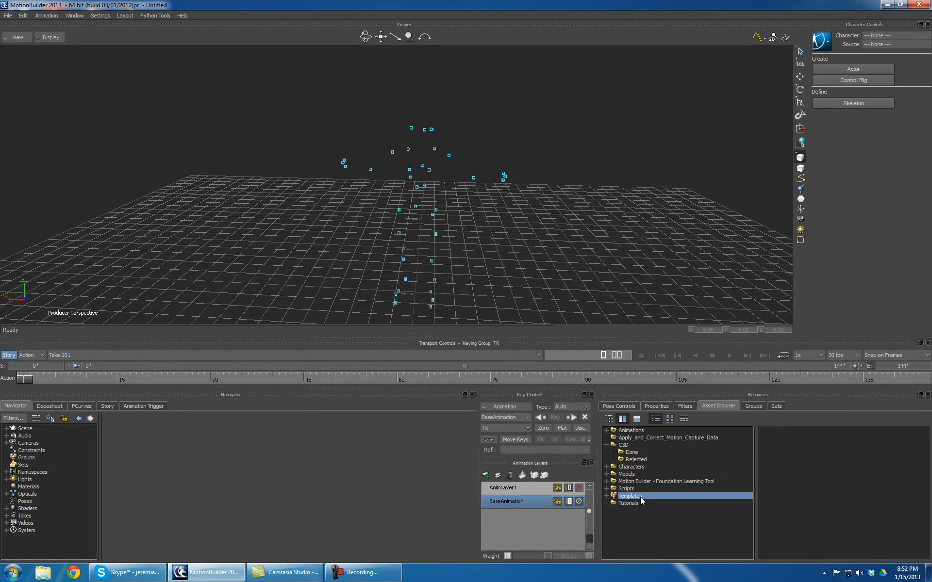
pyautogui.click(609, 494)
pyautogui.click(608, 494)
pyautogui.click(607, 445)
pyautogui.rightClick(625, 499)
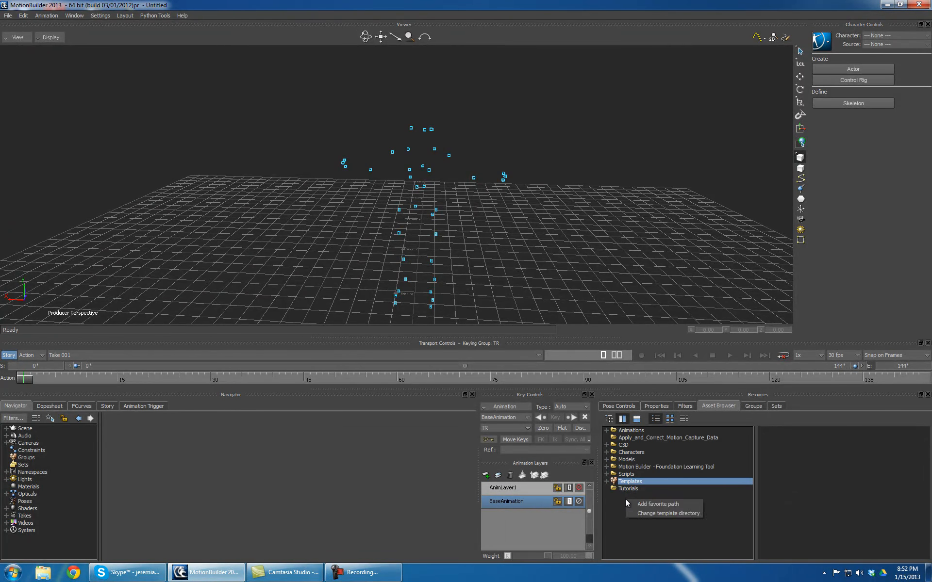
pyautogui.click(656, 503)
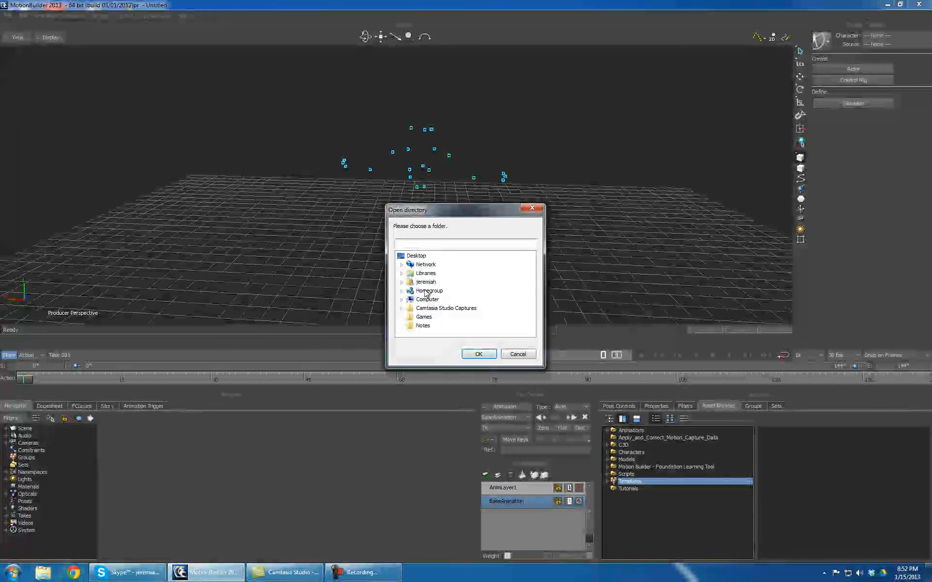
pyautogui.click(517, 355)
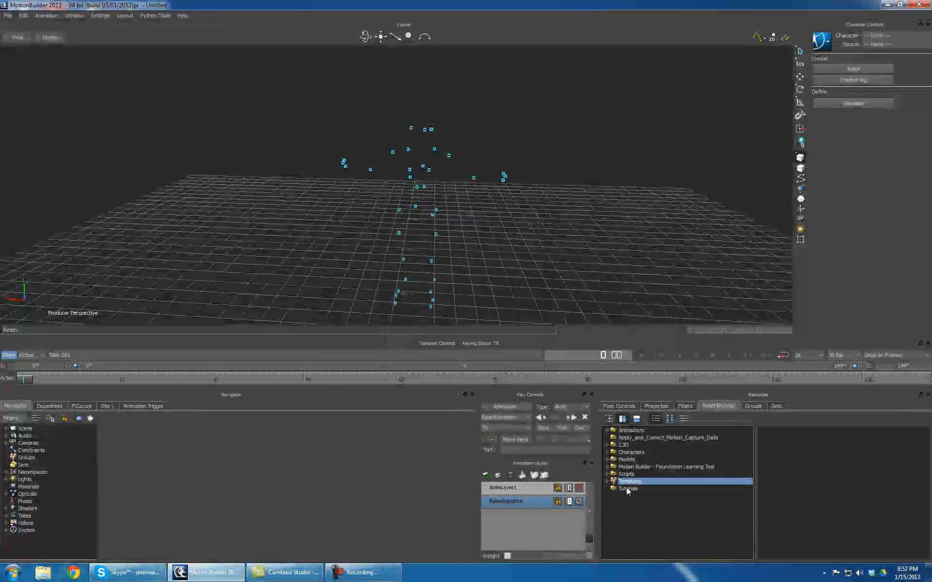
# - Add an Actor from the Characters templates to the scene with the markers
pyautogui.click(623, 445)
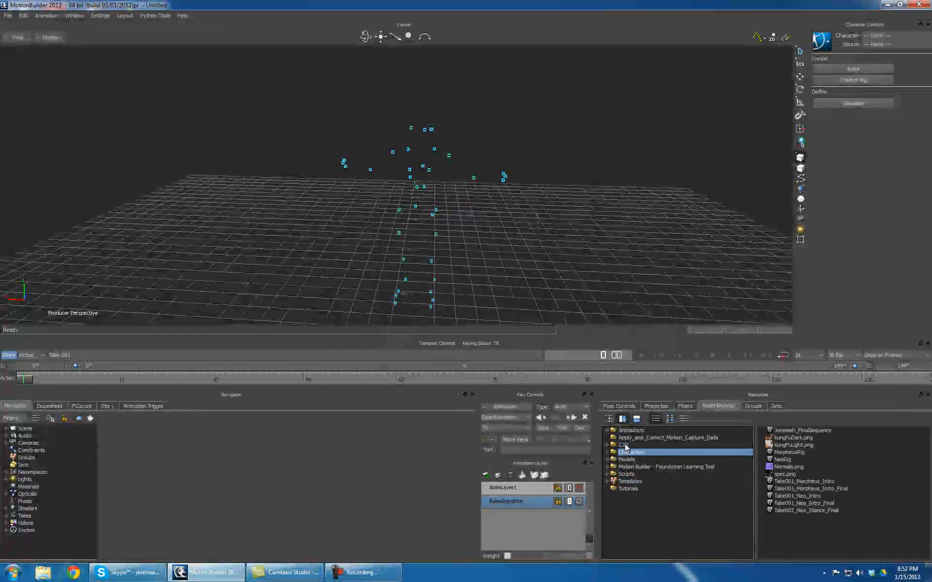
pyautogui.click(608, 482)
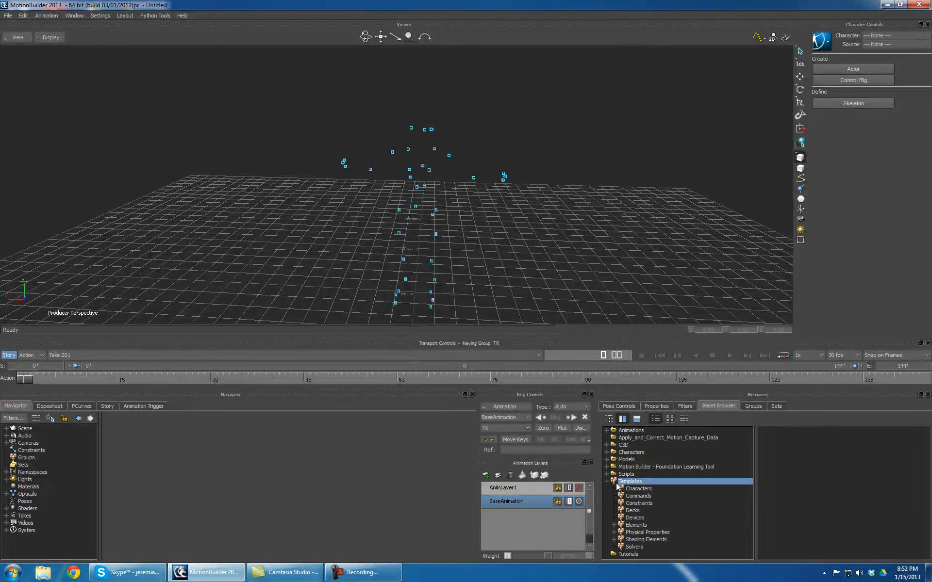
pyautogui.click(635, 491)
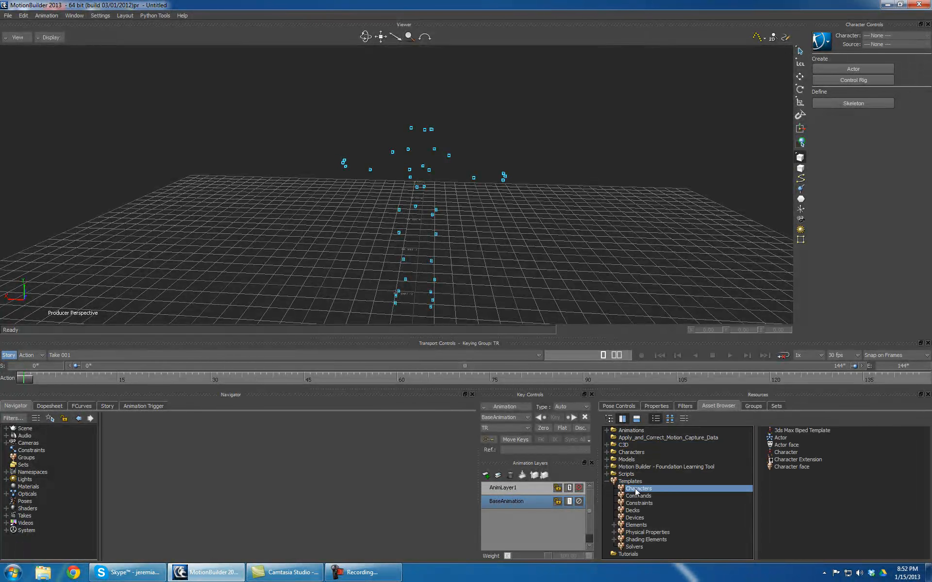
pyautogui.click(781, 438)
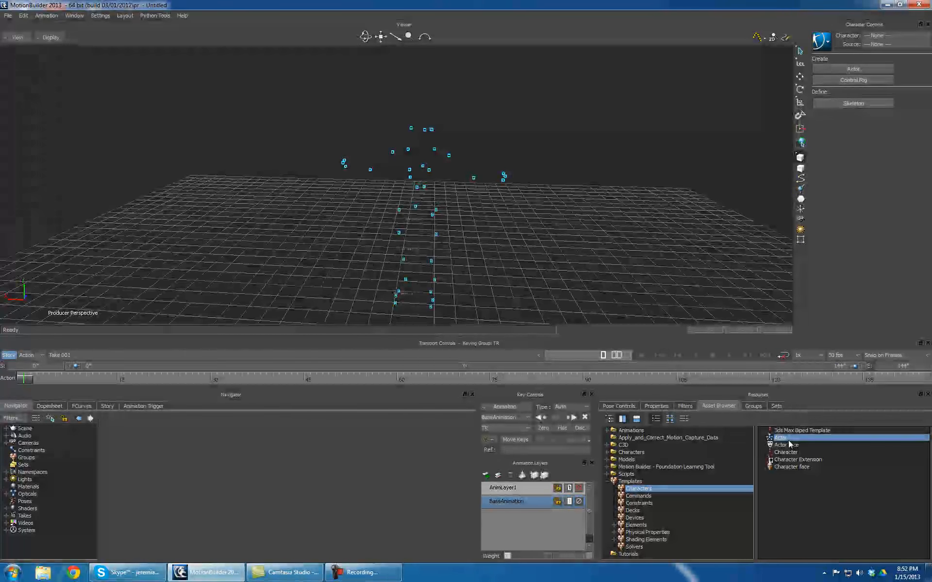
pyautogui.moveTo(788, 434); pyautogui.dragTo(379, 254)
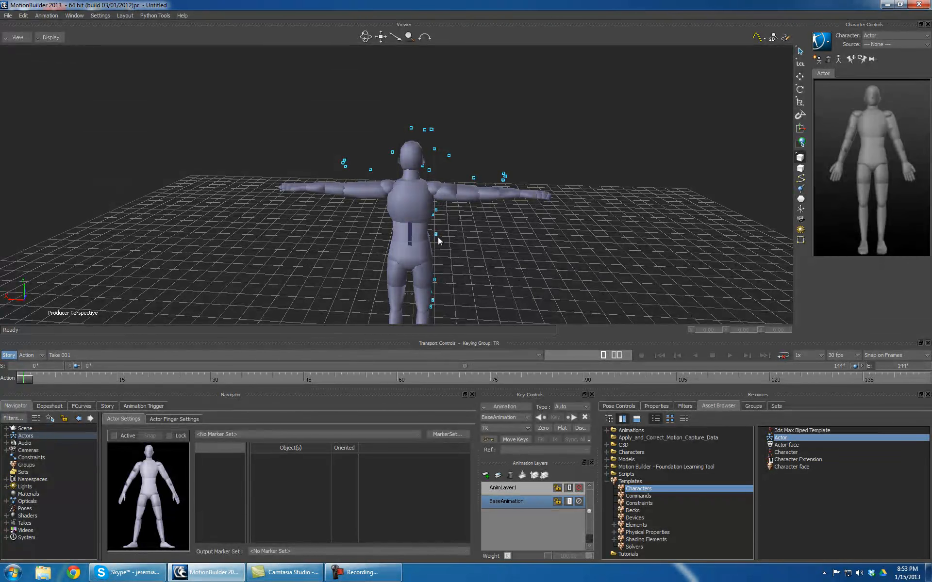
# - Hide the Actor Skeleton so that only the actor's body mesh is displayed
pyautogui.keyDown('shift'); pyautogui.moveTo(500, 254); pyautogui.dragTo(258, 273); pyautogui.keyUp('shift')
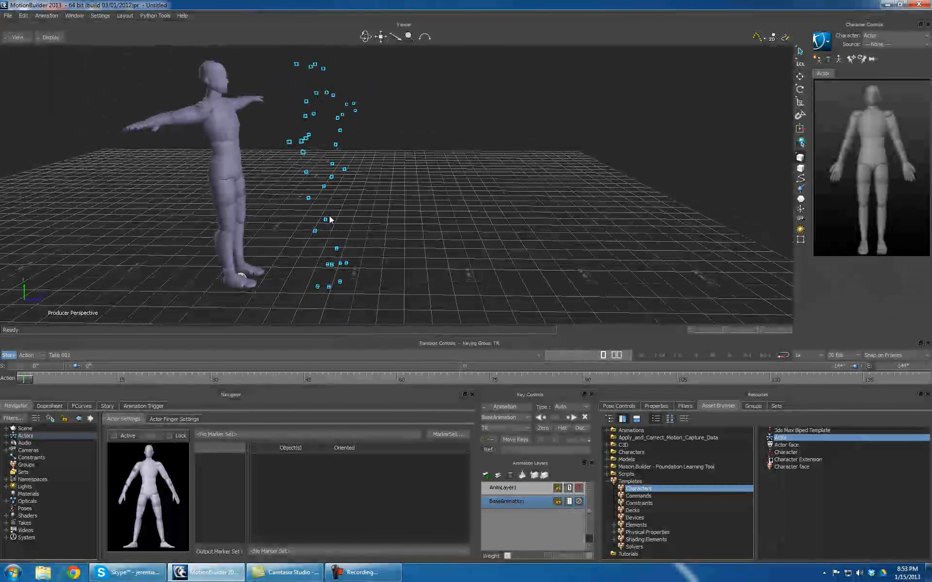
pyautogui.click(817, 47)
pyautogui.moveTo(835, 112)
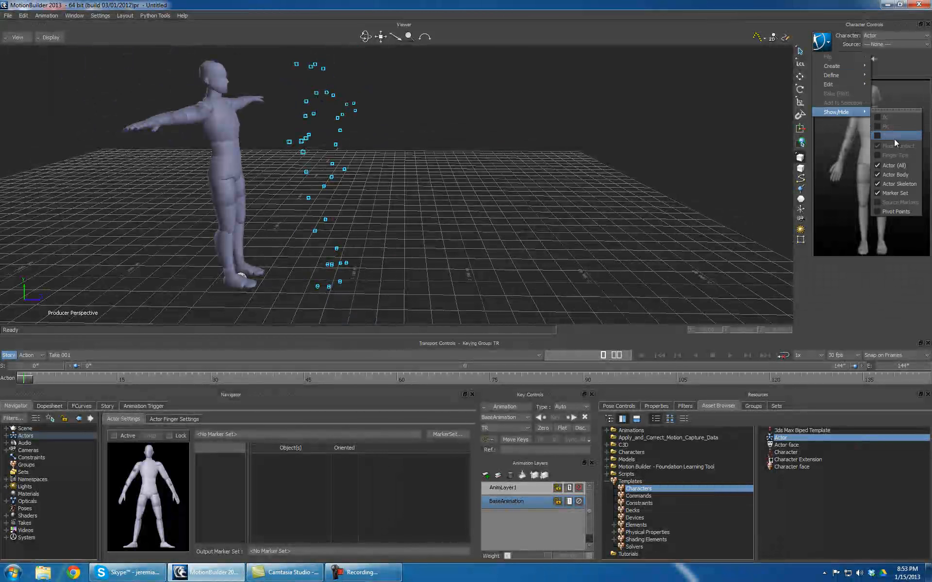
pyautogui.click(823, 44)
pyautogui.click(822, 43)
pyautogui.moveTo(835, 112)
pyautogui.click(899, 184)
# - Try moving the actor toward the markers along Z by its chest, and undo the move
pyautogui.keyDown('ctrl'); pyautogui.keyDown('shift'); pyautogui.moveTo(460, 184); pyautogui.dragTo(445, 196); pyautogui.keyUp('shift'); pyautogui.keyUp('ctrl')
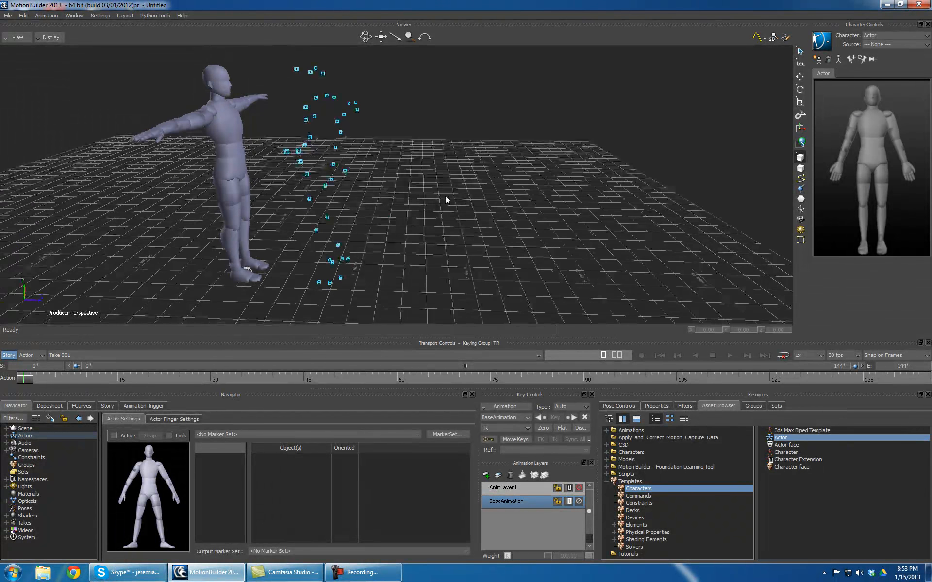
pyautogui.scroll(-4, 301, 183)
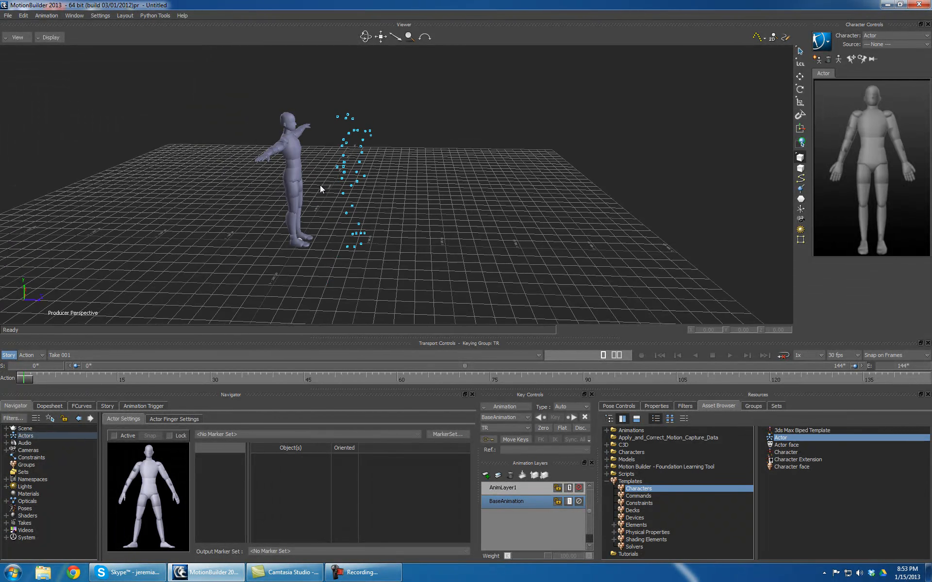
pyautogui.click(305, 177)
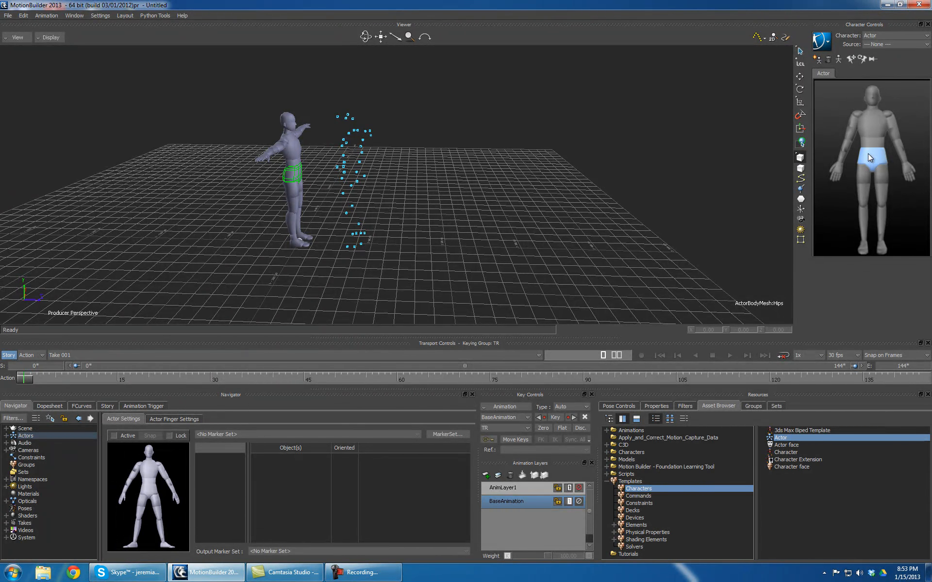
pyautogui.click(870, 129)
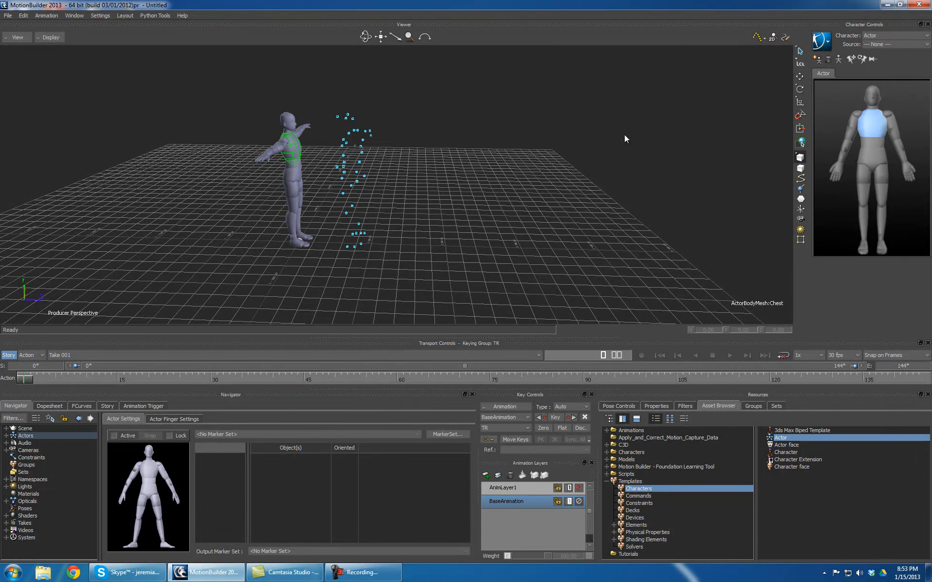
pyautogui.click(800, 76)
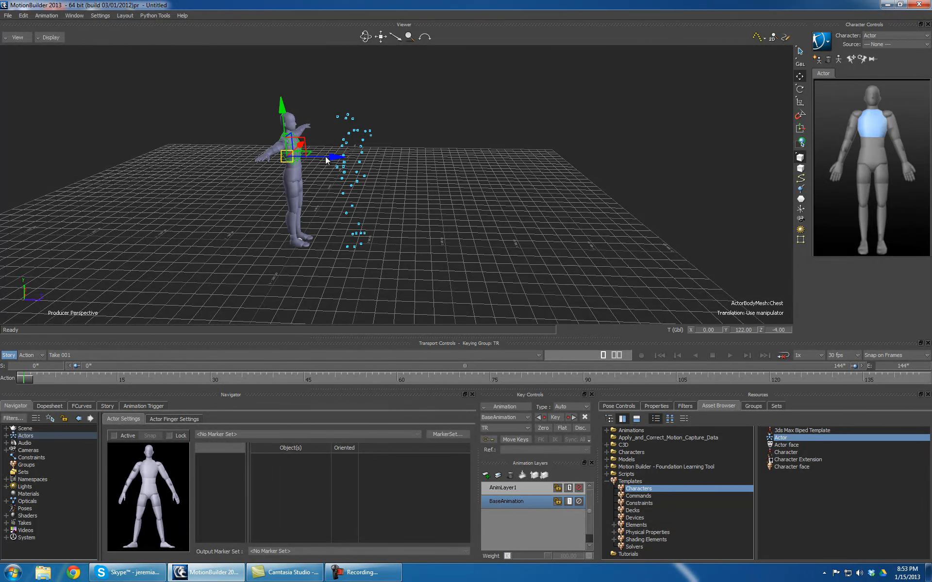
pyautogui.moveTo(345, 155); pyautogui.dragTo(404, 153)
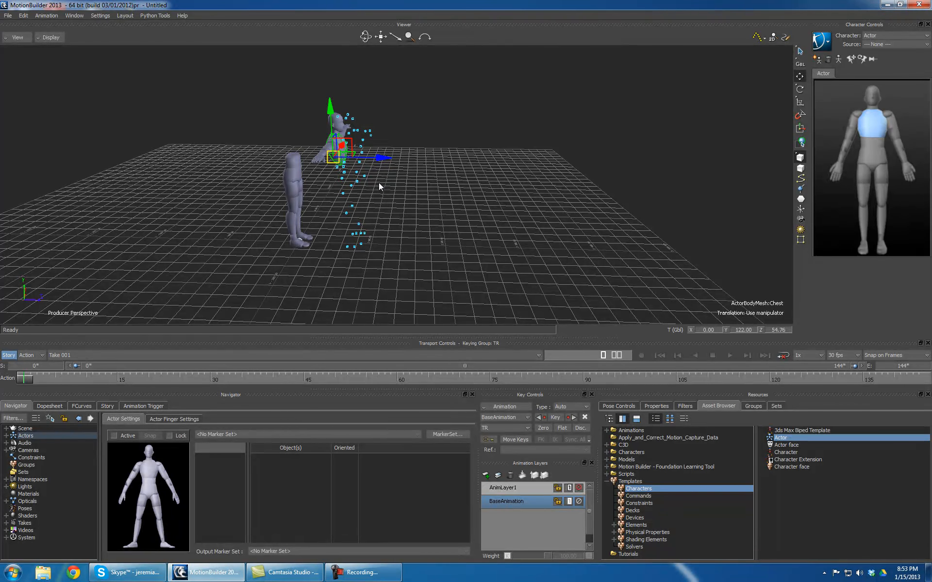
pyautogui.hotkey('ctrl', 'z')
# - Move the whole actor by its hips along Z to about 70.75, onto the markers, and activate the Rotate tool
pyautogui.click(309, 179)
pyautogui.moveTo(328, 176); pyautogui.dragTo(398, 177)
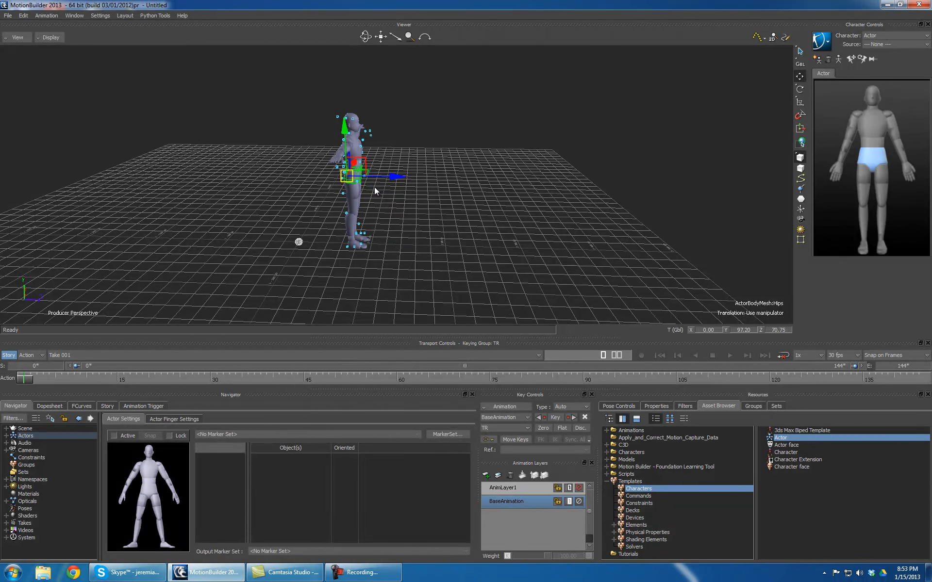
pyautogui.press('e')
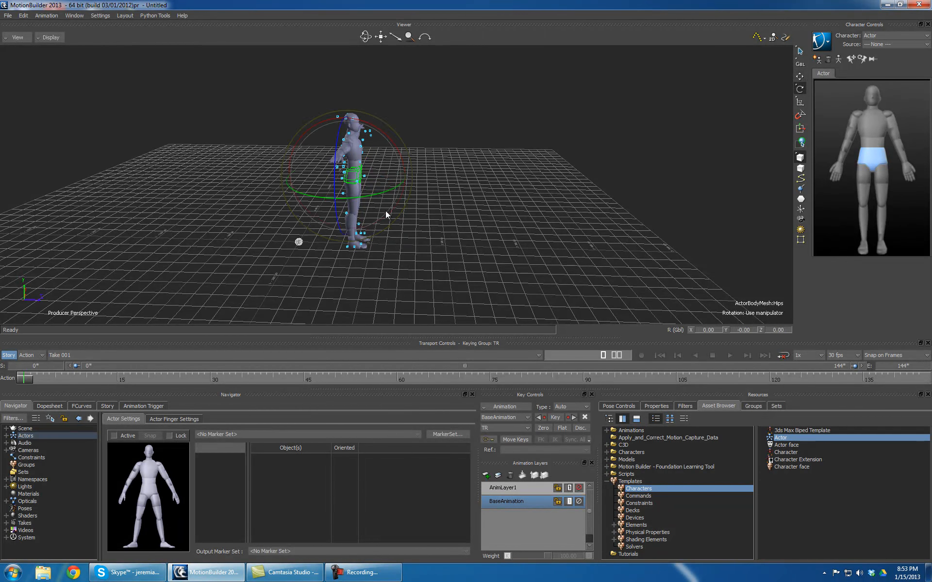
# - Rotate the actor by its hips about half a turn around the Y axis so it faces the opposite direction
pyautogui.press('w')
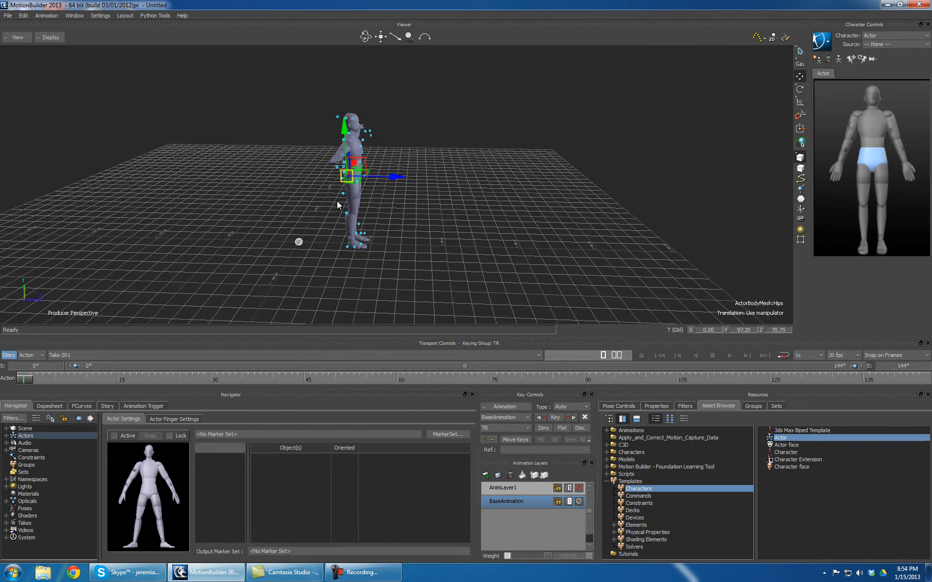
pyautogui.press('r')
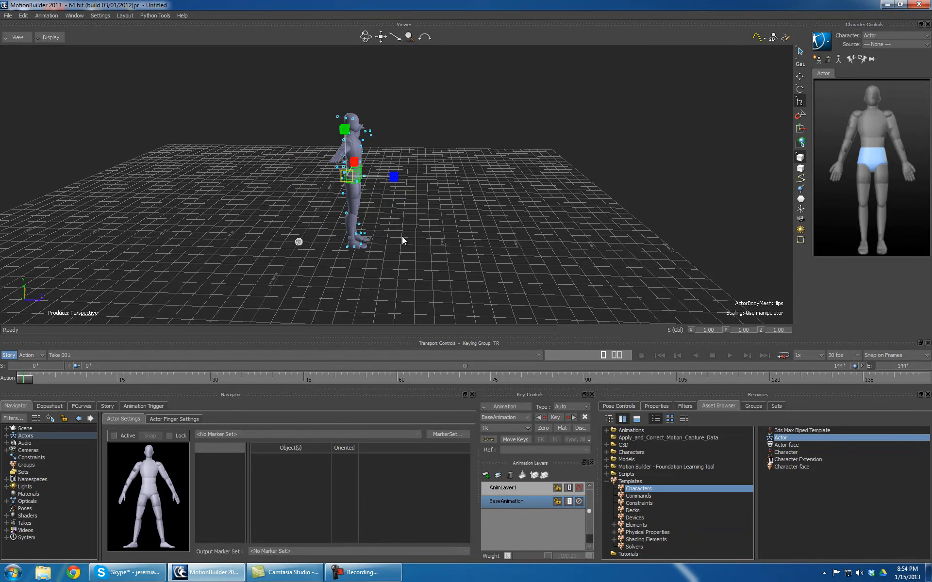
pyautogui.press('w')
pyautogui.press('e')
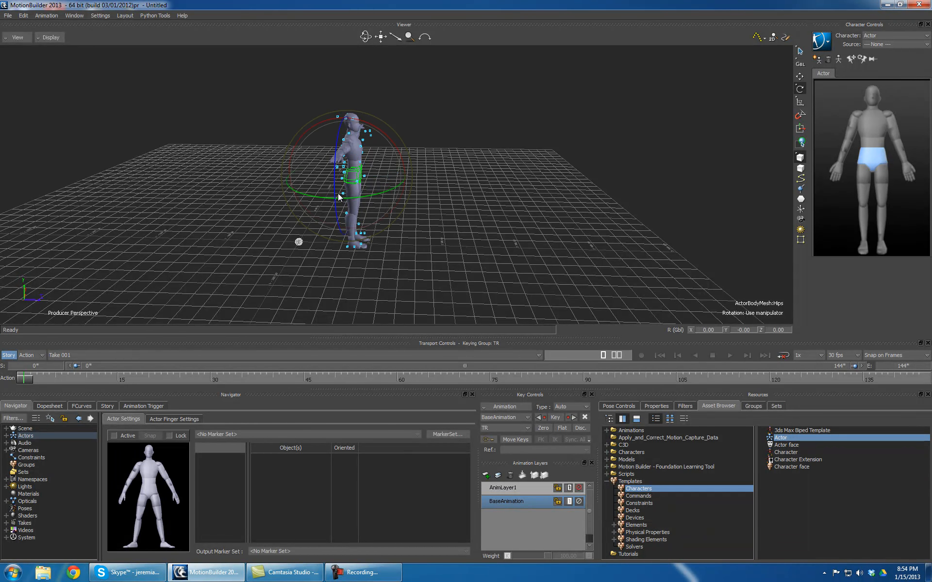
pyautogui.moveTo(316, 196); pyautogui.dragTo(409, 179)
# - Move the actor by its hips along Z to about 90.38, toward the marker cloud
pyautogui.press('w')
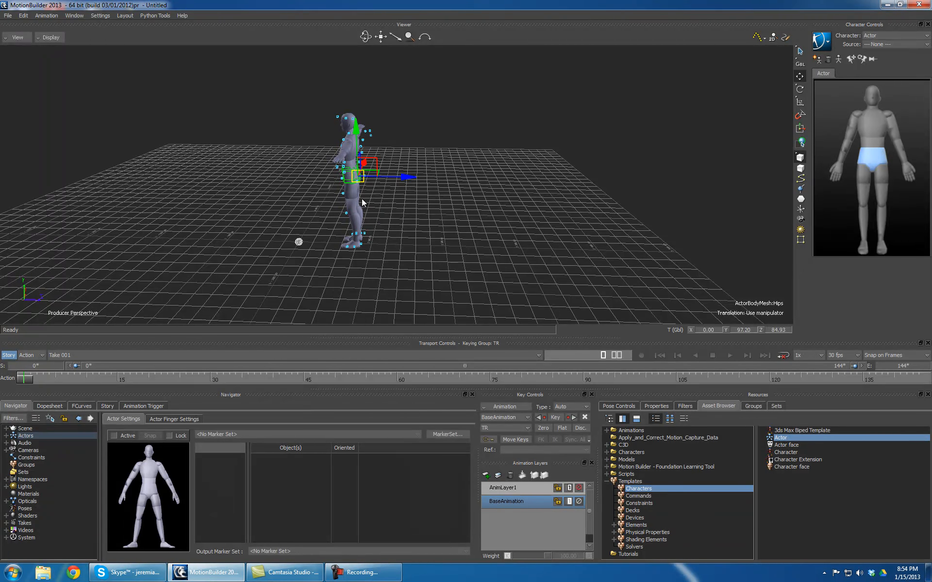
pyautogui.keyDown('ctrl'); pyautogui.keyDown('shift'); pyautogui.moveTo(355, 193); pyautogui.dragTo(474, 225); pyautogui.keyUp('shift'); pyautogui.keyUp('ctrl')
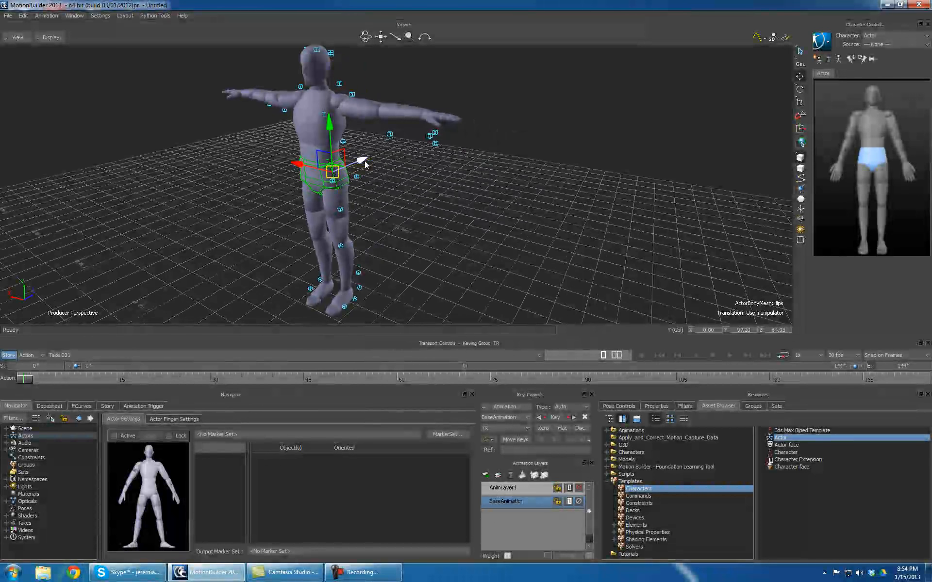
pyautogui.moveTo(365, 164); pyautogui.dragTo(370, 162)
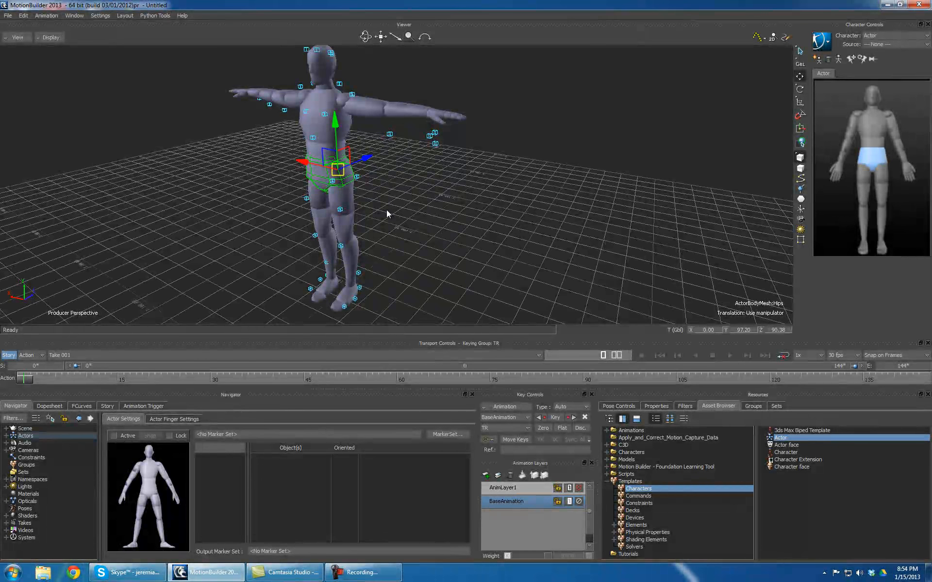
# - Move the actor's hips in the horizontal plane to about X -3.71 and Z 87.91, centring the body on the markers in the Top view
pyautogui.hotkey('ctrl', 't')
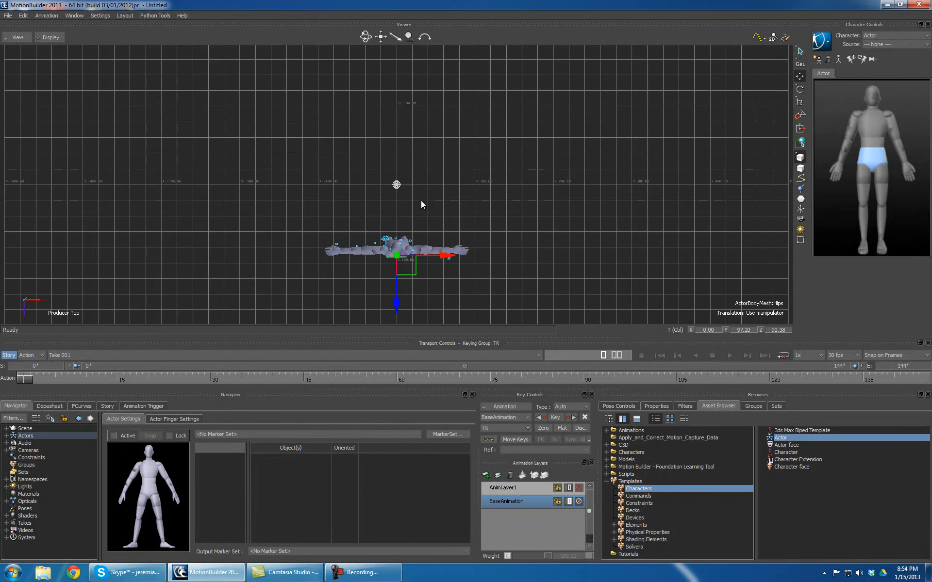
pyautogui.hotkey('ctrl', 'm')
pyautogui.hotkey('ctrl', 't')
pyautogui.hotkey('ctrl', 't')
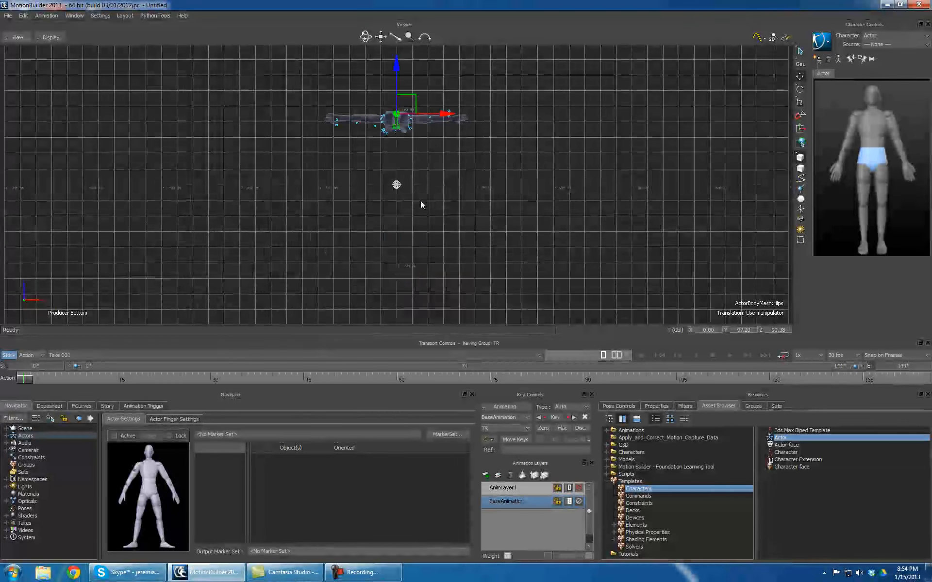
pyautogui.hotkey('ctrl', 't')
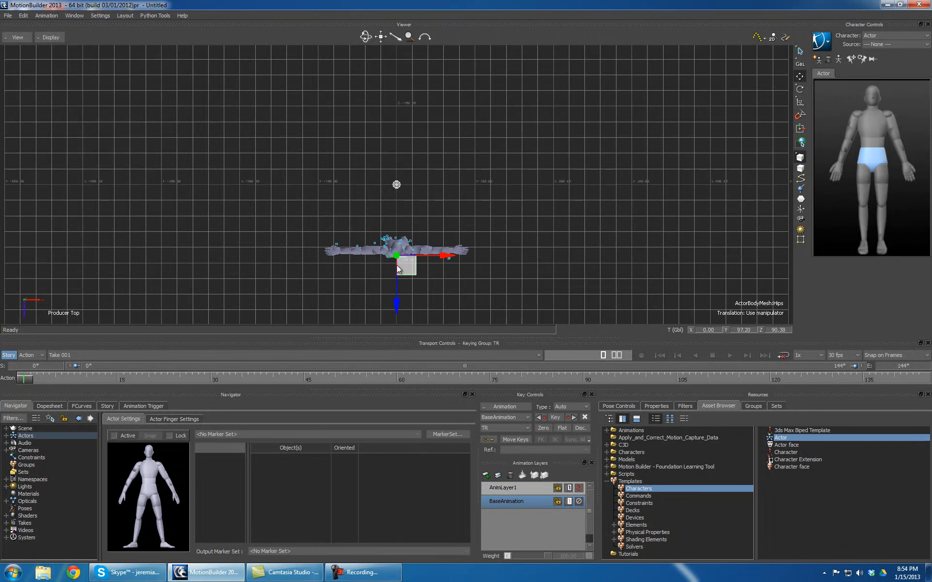
pyautogui.moveTo(403, 267); pyautogui.dragTo(402, 266)
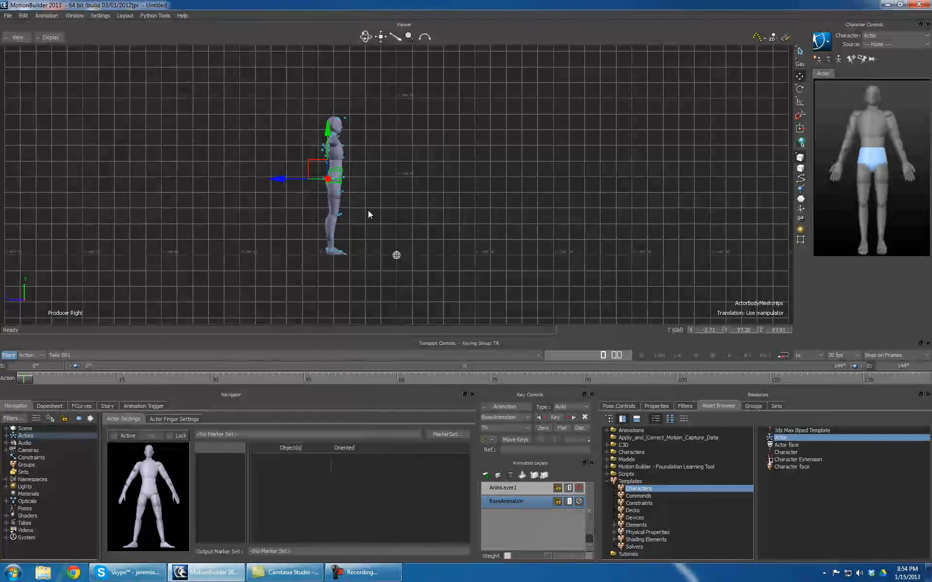
# - Examine the actor's alignment with the markers in the Right, Left, Front and Back views, and return to the Perspective view
pyautogui.hotkey('ctrl', 'l')
pyautogui.hotkey('ctrl', 'r')
pyautogui.hotkey('ctrl', 'l')
pyautogui.hotkey('ctrl', 'r')
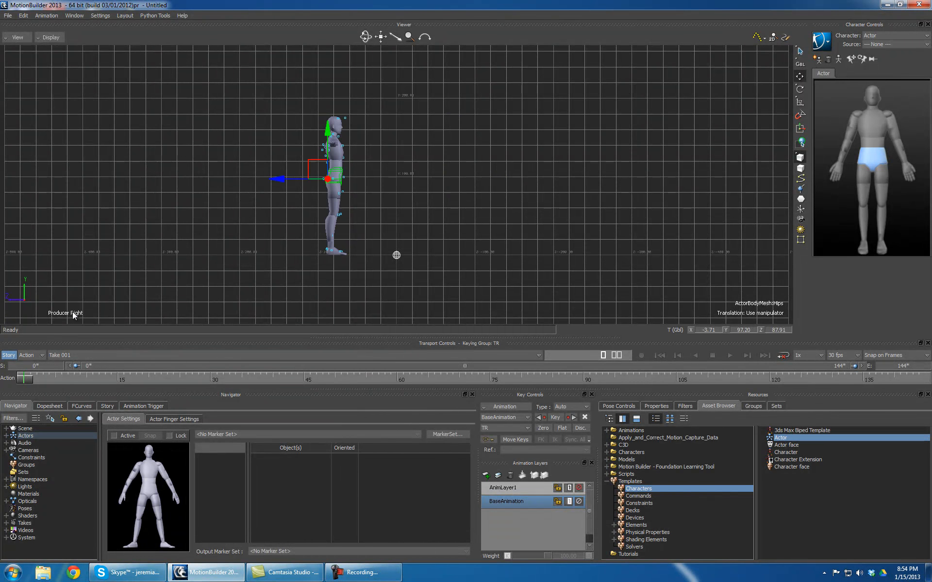
pyautogui.hotkey('ctrl', 'l')
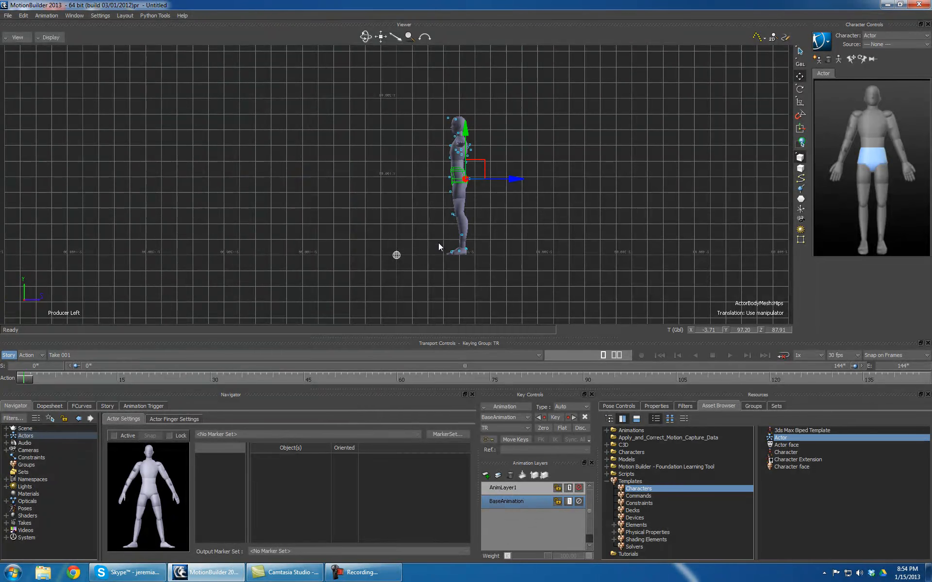
pyautogui.hotkey('ctrl', 'f')
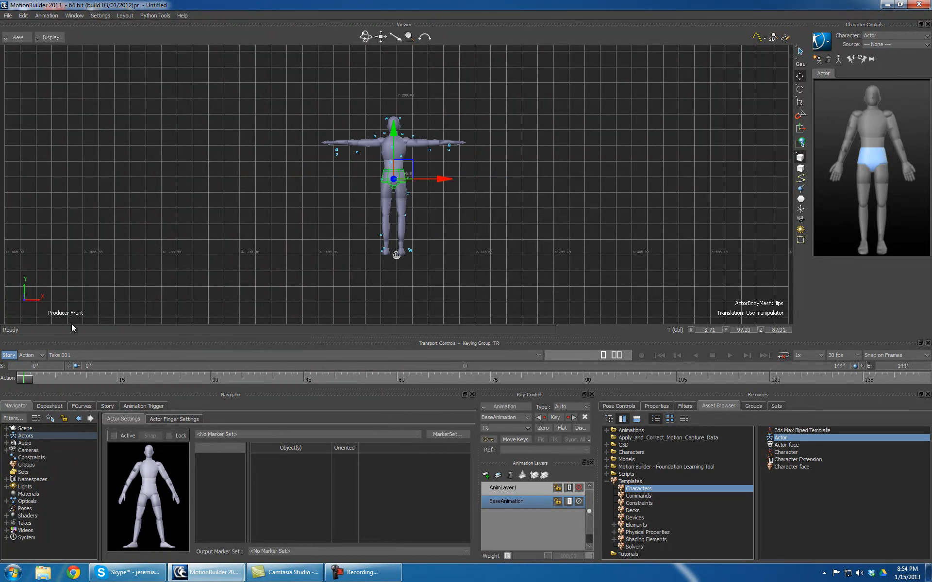
pyautogui.hotkey('ctrl', 'b')
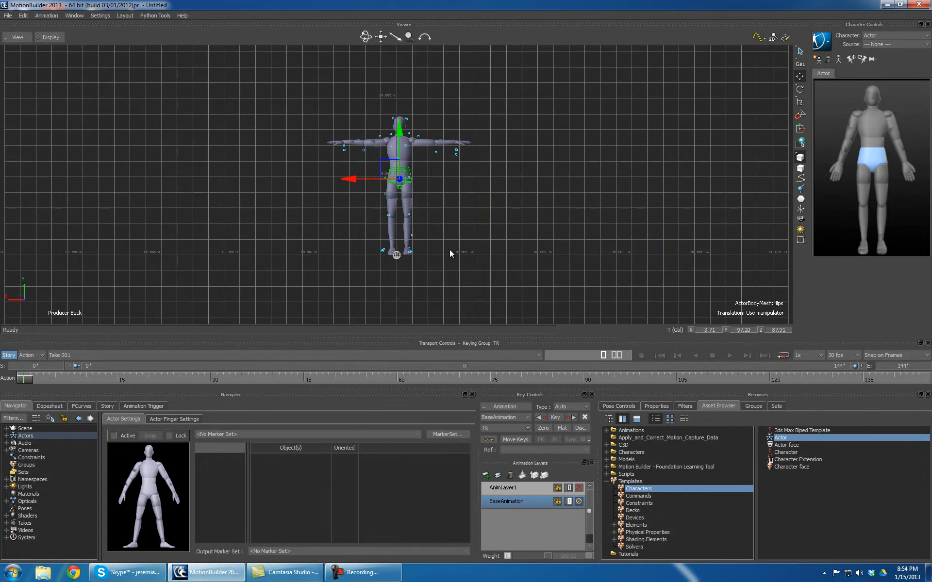
pyautogui.hotkey('ctrl', 'p')
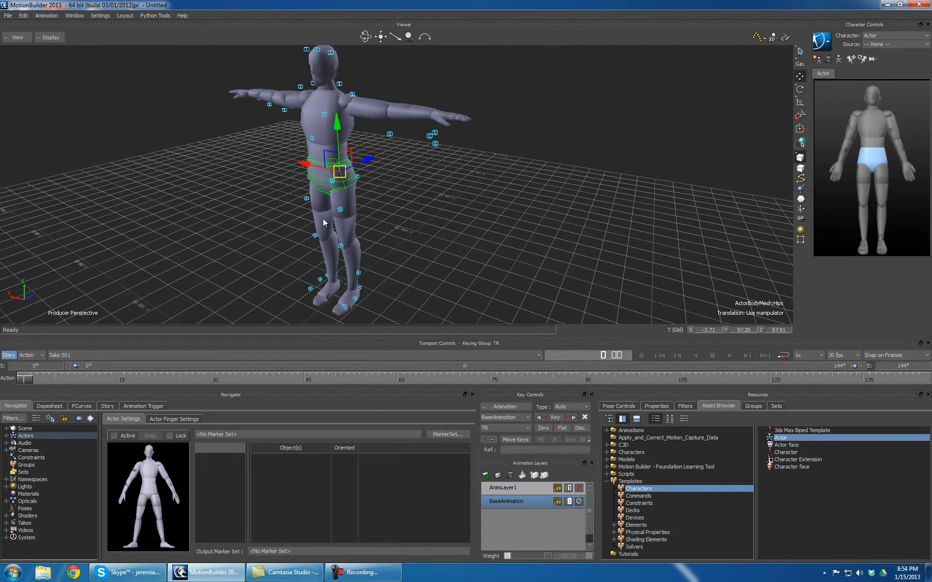
# - Deselect the hips and inspect the actor against the markers from several angles and distances in the Perspective view
pyautogui.scroll(1, 298, 208)
pyautogui.keyDown('ctrl'); pyautogui.keyDown('shift'); pyautogui.moveTo(384, 234); pyautogui.dragTo(478, 237); pyautogui.keyUp('shift'); pyautogui.keyUp('ctrl')
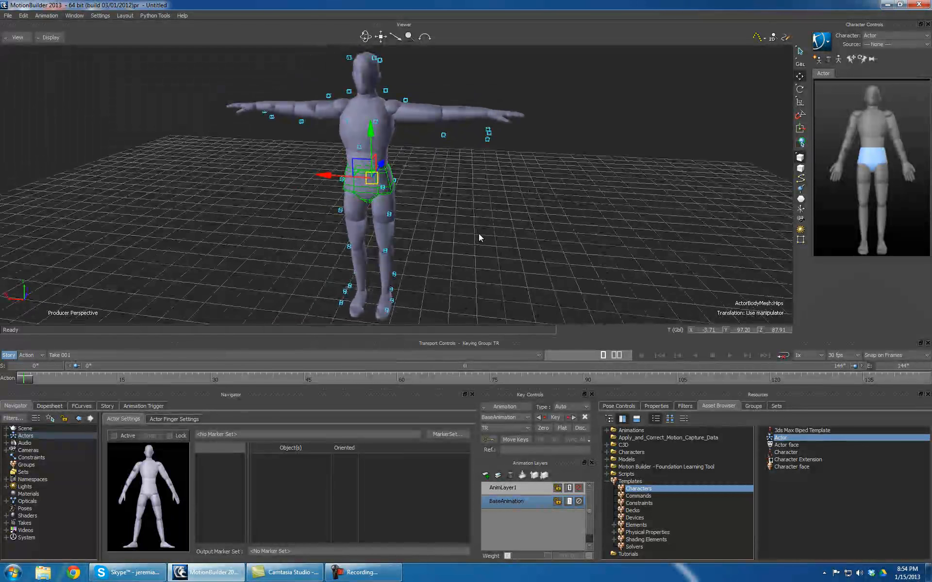
pyautogui.click(479, 200)
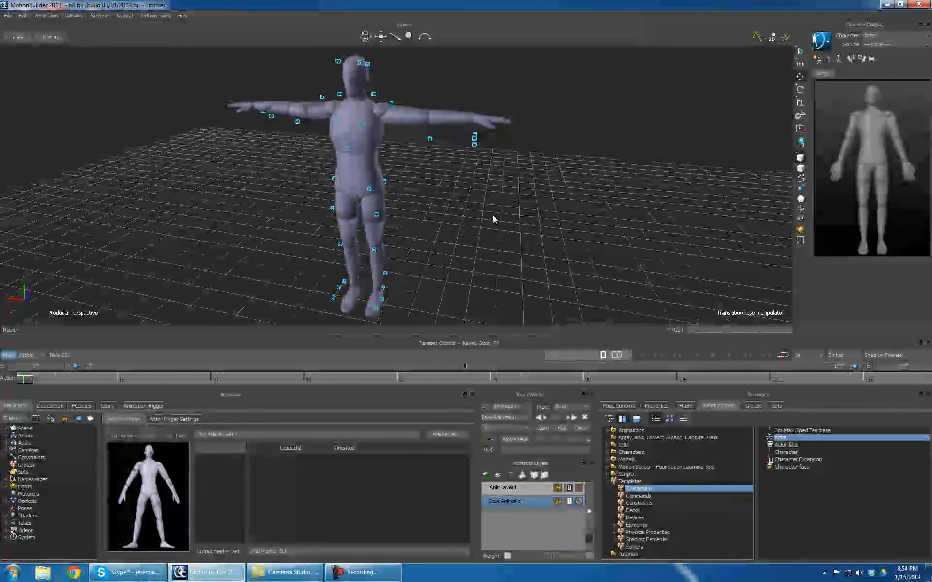
pyautogui.keyDown('ctrl'); pyautogui.keyDown('shift'); pyautogui.moveTo(506, 223); pyautogui.dragTo(577, 224); pyautogui.keyUp('shift'); pyautogui.keyUp('ctrl')
pyautogui.keyDown('ctrl'); pyautogui.keyDown('shift'); pyautogui.moveTo(517, 232); pyautogui.dragTo(473, 171); pyautogui.keyUp('shift'); pyautogui.keyUp('ctrl')
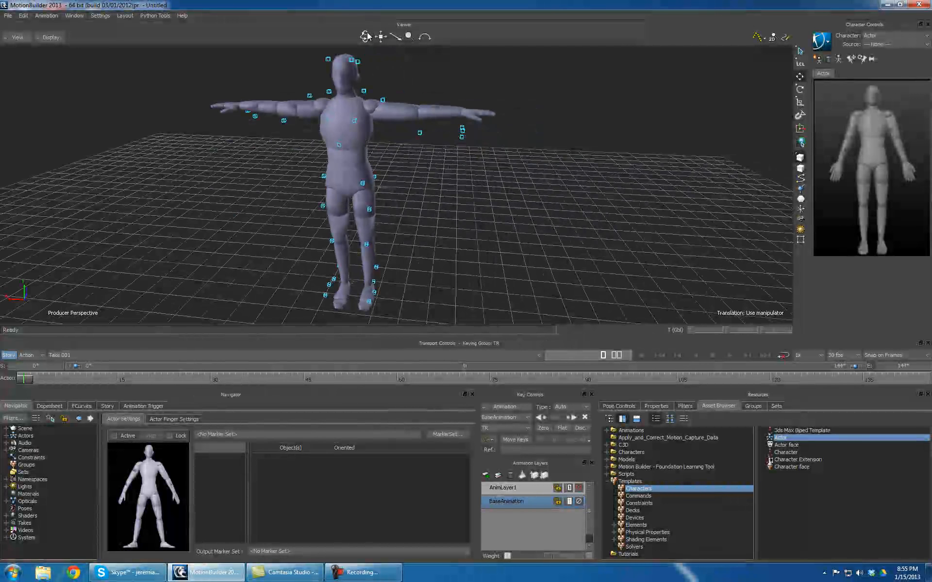
pyautogui.moveTo(366, 37); pyautogui.dragTo(401, 54)
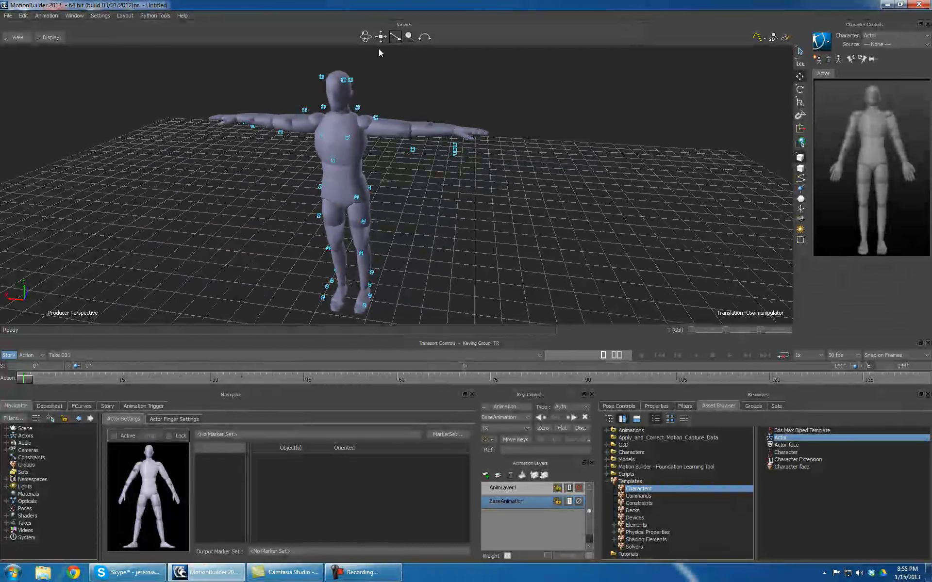
pyautogui.keyDown('shift'); pyautogui.moveTo(432, 213); pyautogui.dragTo(493, 146); pyautogui.keyUp('shift')
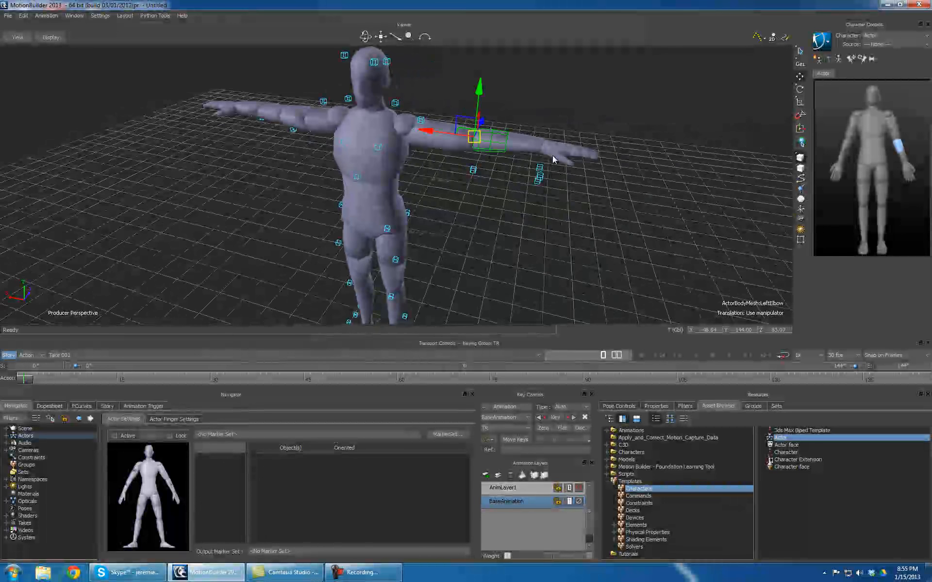
# - Move the actor by its hips to about X -2.37, Y 96.76, Z 87.66, between the hip markers
pyautogui.click(376, 208)
pyautogui.moveTo(377, 208); pyautogui.dragTo(497, 216)
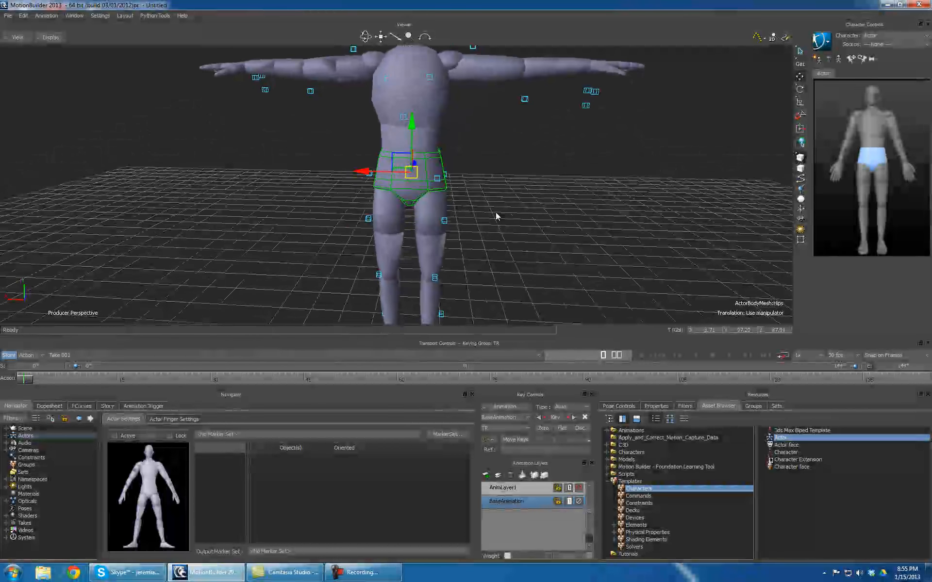
pyautogui.moveTo(415, 176); pyautogui.dragTo(412, 176)
pyautogui.keyDown('ctrl'); pyautogui.keyDown('shift'); pyautogui.moveTo(491, 231); pyautogui.dragTo(594, 225); pyautogui.keyUp('shift'); pyautogui.keyUp('ctrl')
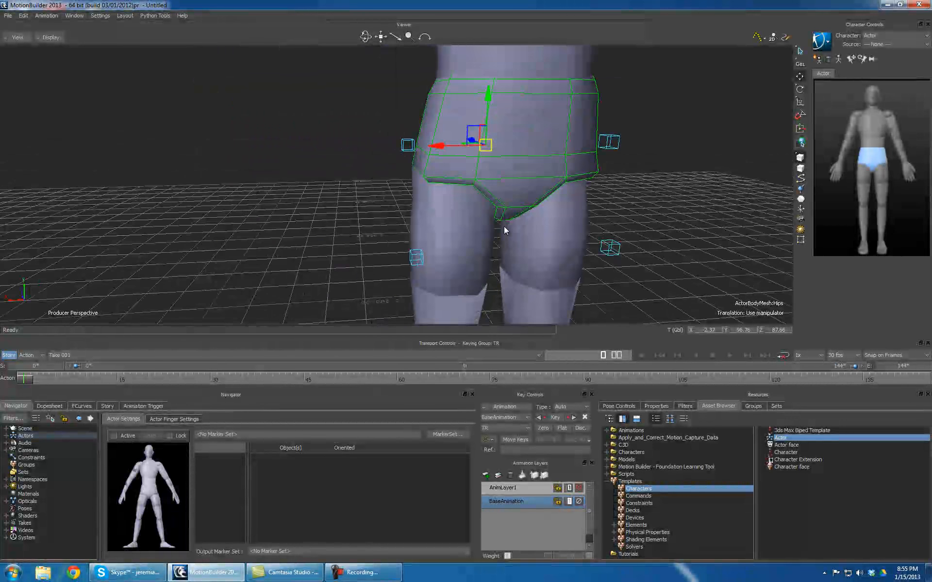
pyautogui.moveTo(523, 227)
pyautogui.mouseDown()
pyautogui.moveTo(506, 228)
pyautogui.moveTo(536, 217)
pyautogui.mouseUp()
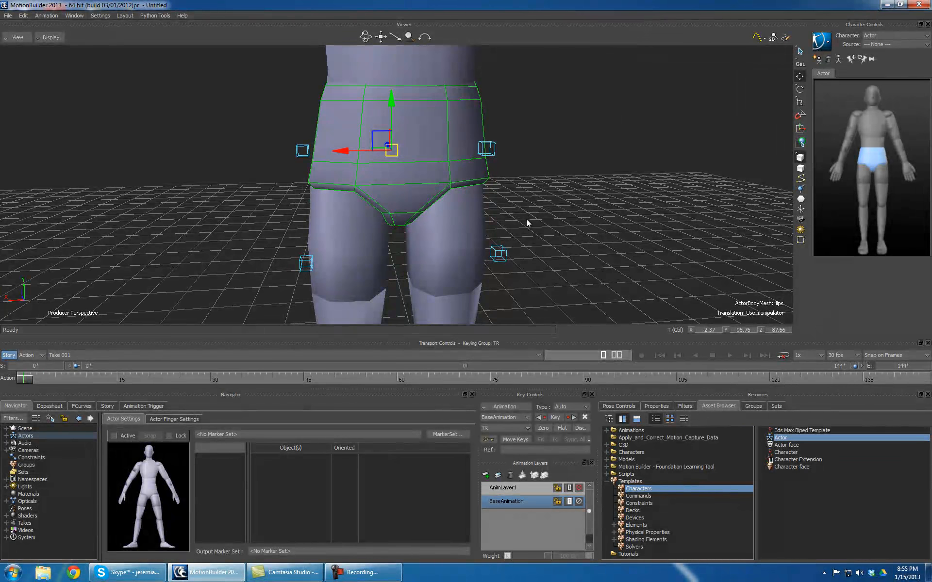
# - Scale the waist uniformly to about 1.01, and try stretching it along Z before undoing that stretch
pyautogui.keyDown('ctrl'); pyautogui.keyDown('shift'); pyautogui.moveTo(549, 200); pyautogui.dragTo(378, 198); pyautogui.keyUp('shift'); pyautogui.keyUp('ctrl')
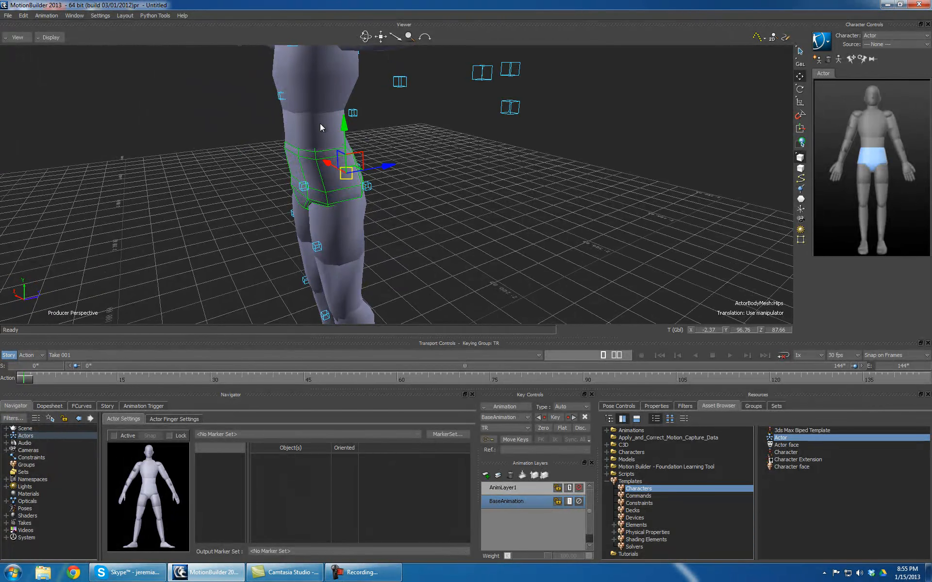
pyautogui.click(319, 124)
pyautogui.keyDown('ctrl'); pyautogui.keyDown('shift'); pyautogui.moveTo(413, 165); pyautogui.dragTo(354, 167); pyautogui.keyUp('shift'); pyautogui.keyUp('ctrl')
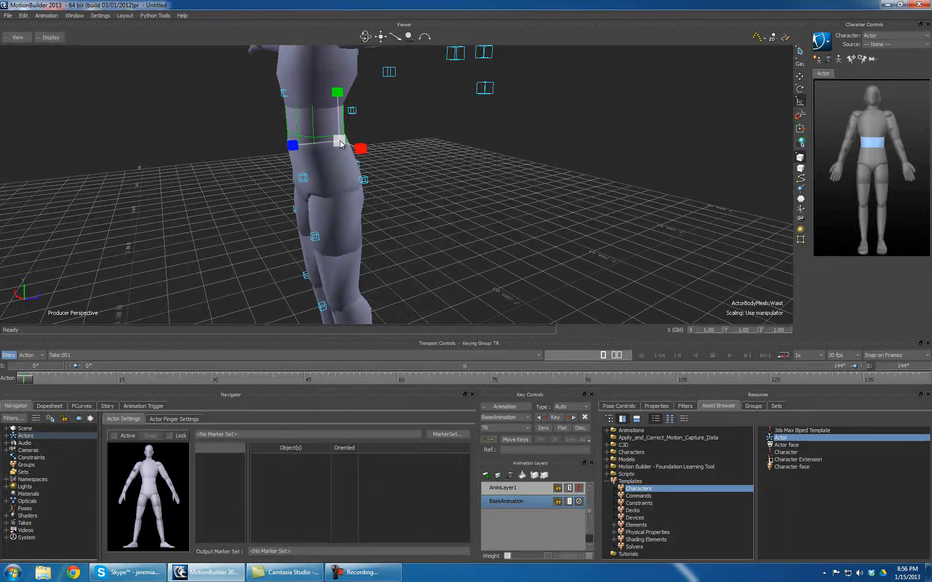
pyautogui.moveTo(342, 140); pyautogui.dragTo(340, 140)
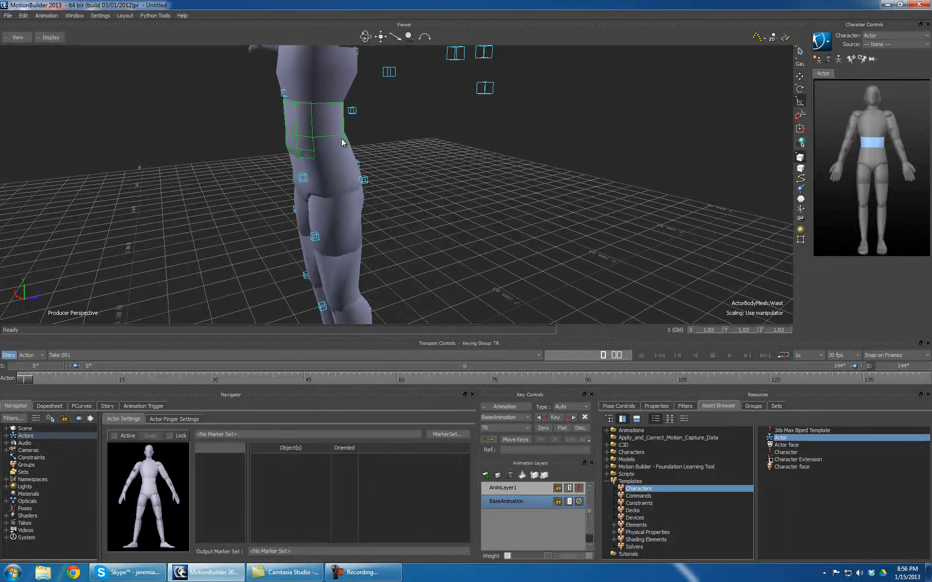
pyautogui.moveTo(404, 150); pyautogui.dragTo(358, 157)
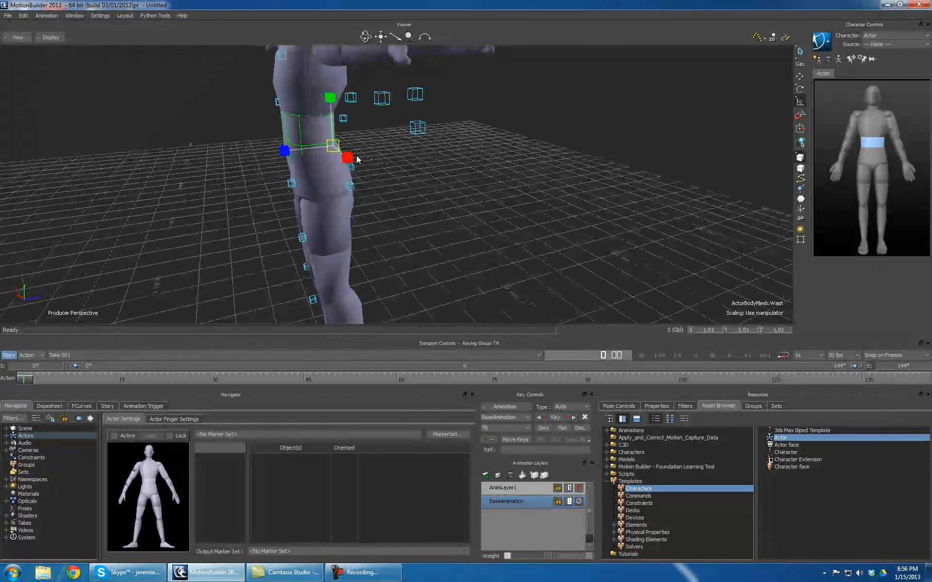
pyautogui.moveTo(285, 152); pyautogui.dragTo(272, 158)
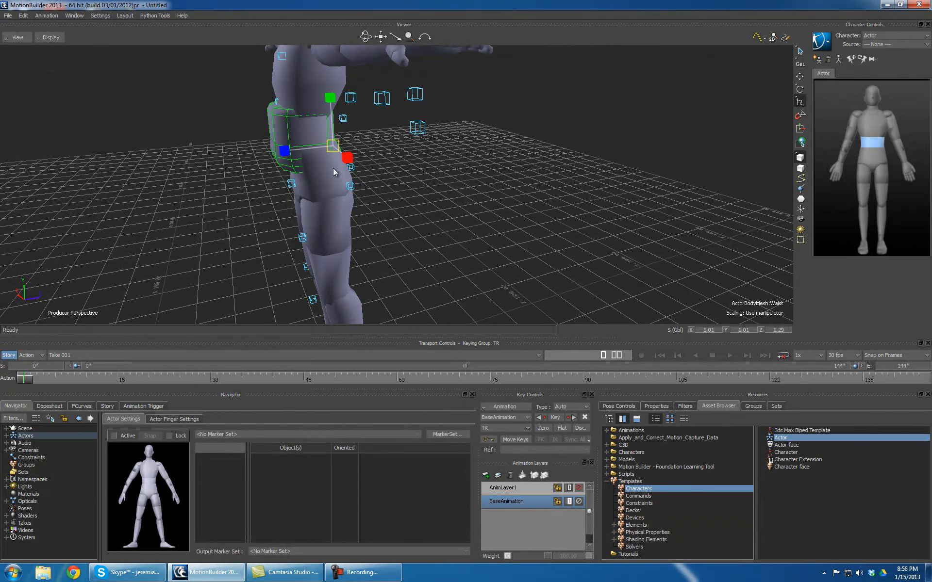
pyautogui.hotkey('ctrl', 'z')
# - Scale the chest uniformly to about 1.02 and stretch it along Y to about 1.1 to match the torso markers
pyautogui.moveTo(333, 145); pyautogui.dragTo(519, 209)
pyautogui.scroll(5, 474, 167)
pyautogui.scroll(-4, 477, 169)
pyautogui.keyDown('shift'); pyautogui.moveTo(477, 171); pyautogui.dragTo(383, 237); pyautogui.keyUp('shift')
pyautogui.click(313, 192)
pyautogui.moveTo(318, 196); pyautogui.dragTo(321, 198)
pyautogui.keyDown('ctrl'); pyautogui.keyDown('shift'); pyautogui.moveTo(379, 191); pyautogui.dragTo(420, 171); pyautogui.keyUp('shift'); pyautogui.keyUp('ctrl')
pyautogui.moveTo(370, 145); pyautogui.dragTo(373, 148)
pyautogui.keyDown('ctrl'); pyautogui.keyDown('shift'); pyautogui.moveTo(418, 191); pyautogui.dragTo(357, 187); pyautogui.keyUp('shift'); pyautogui.keyUp('ctrl')
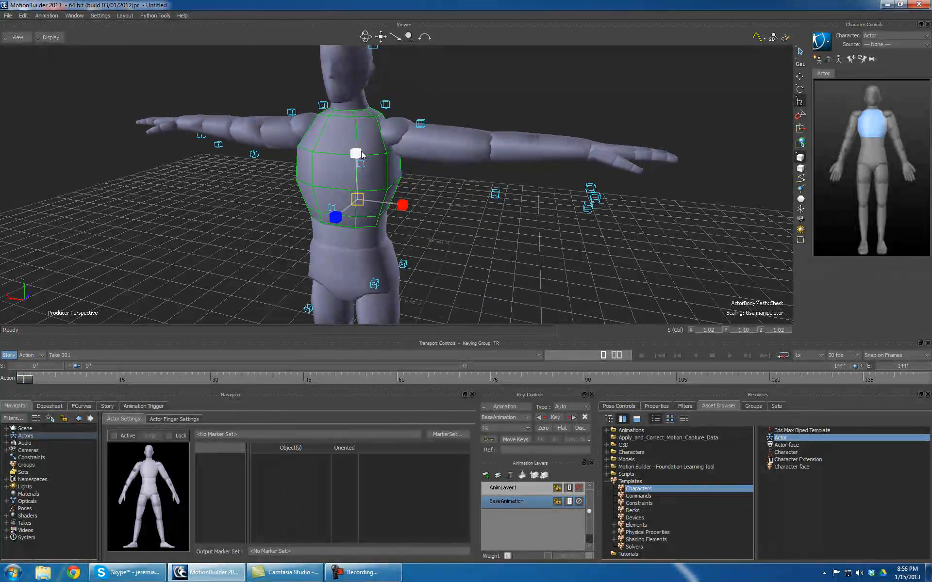
pyautogui.moveTo(361, 151); pyautogui.dragTo(360, 149)
# - Select the head and check its size and position against the head markers from the side and the front
pyautogui.keyDown('ctrl'); pyautogui.keyDown('shift'); pyautogui.moveTo(388, 182); pyautogui.dragTo(433, 240); pyautogui.keyUp('shift'); pyautogui.keyUp('ctrl')
pyautogui.scroll(-3, 374, 232)
pyautogui.scroll(5, 386, 243)
pyautogui.keyDown('ctrl'); pyautogui.keyDown('shift'); pyautogui.moveTo(332, 171); pyautogui.dragTo(369, 188); pyautogui.keyUp('shift'); pyautogui.keyUp('ctrl')
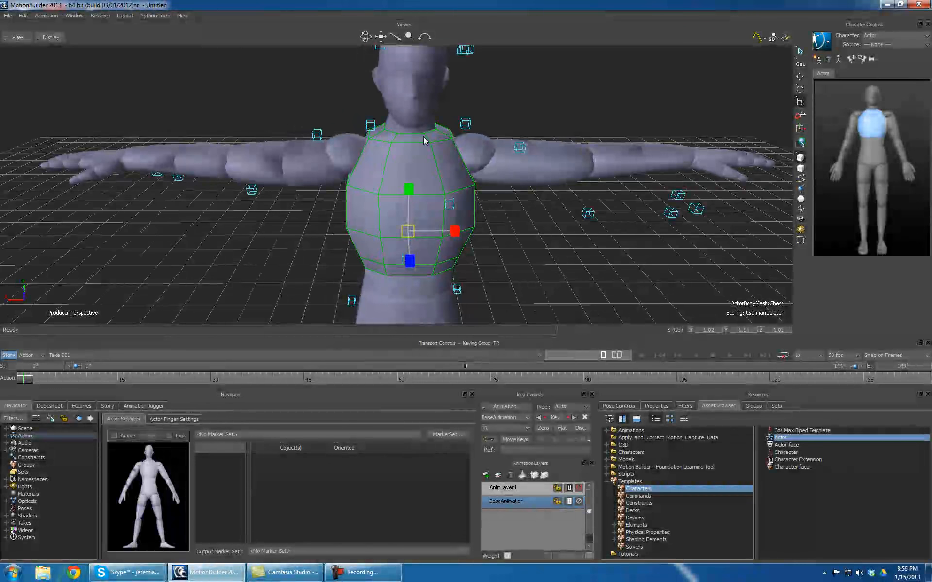
pyautogui.click(425, 109)
pyautogui.keyDown('ctrl'); pyautogui.keyDown('shift'); pyautogui.moveTo(490, 132); pyautogui.dragTo(466, 172); pyautogui.keyUp('shift'); pyautogui.keyUp('ctrl')
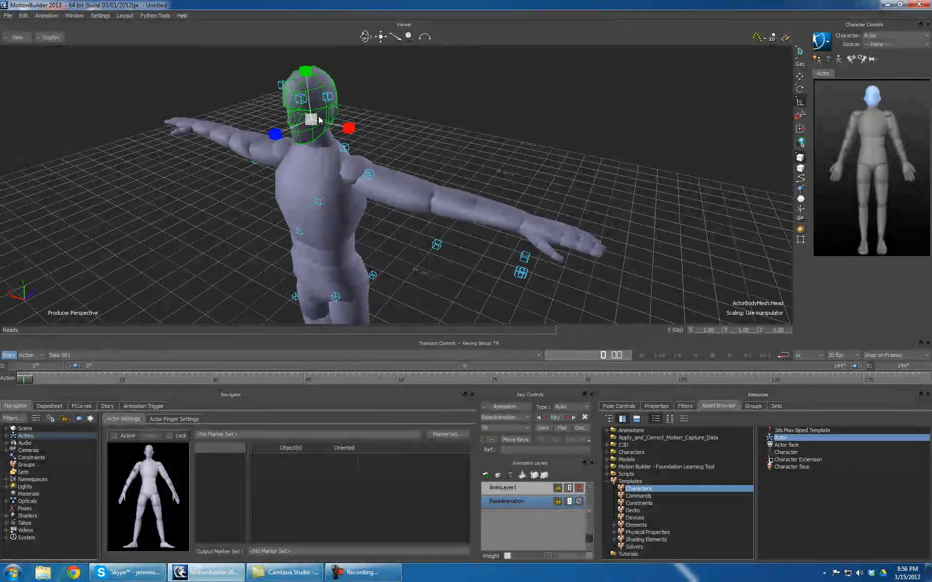
pyautogui.keyDown('ctrl'); pyautogui.keyDown('shift'); pyautogui.moveTo(347, 136); pyautogui.dragTo(452, 148); pyautogui.keyUp('shift'); pyautogui.keyUp('ctrl')
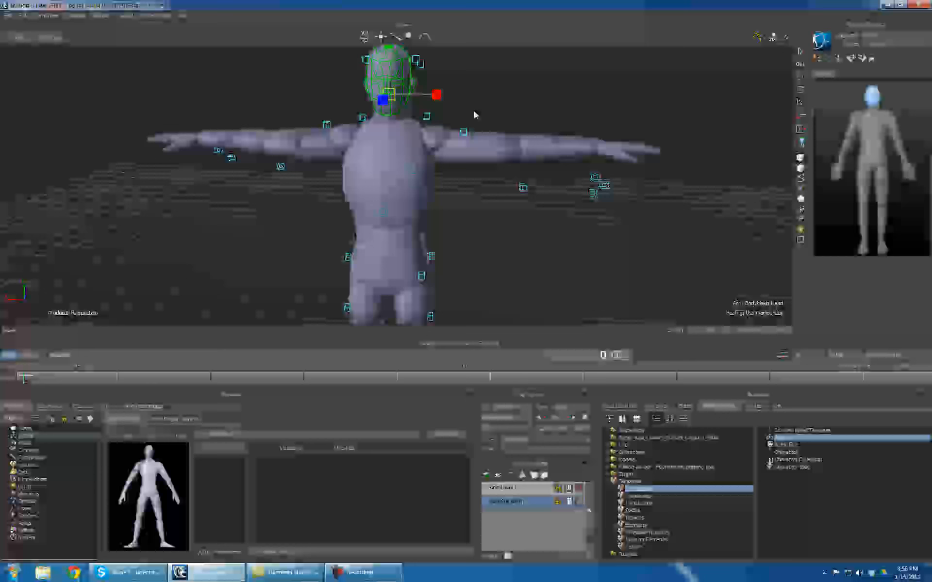
# - Scale the left collar uniformly to about 1.04, and switch to the Top view
pyautogui.click(455, 153)
pyautogui.click(425, 147)
pyautogui.click(425, 151)
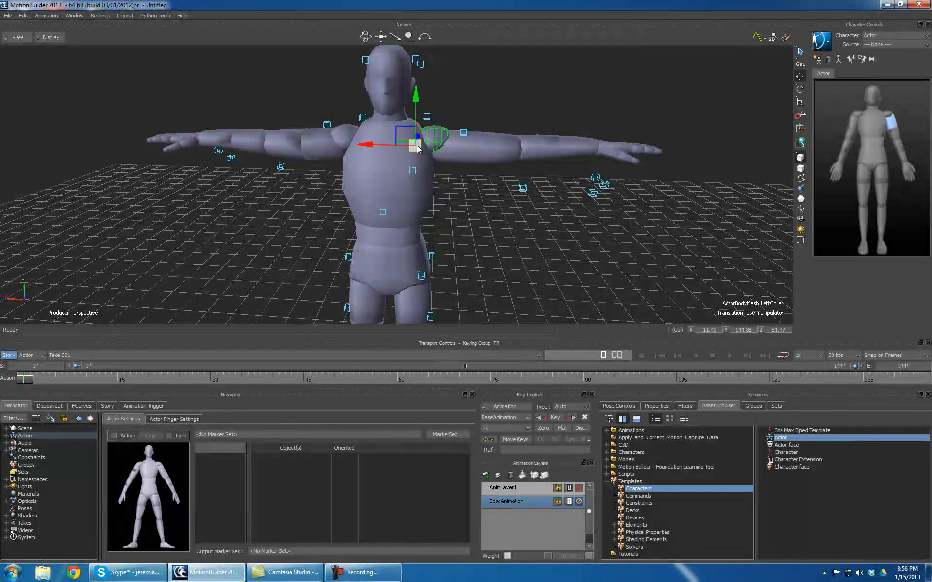
pyautogui.press('s')
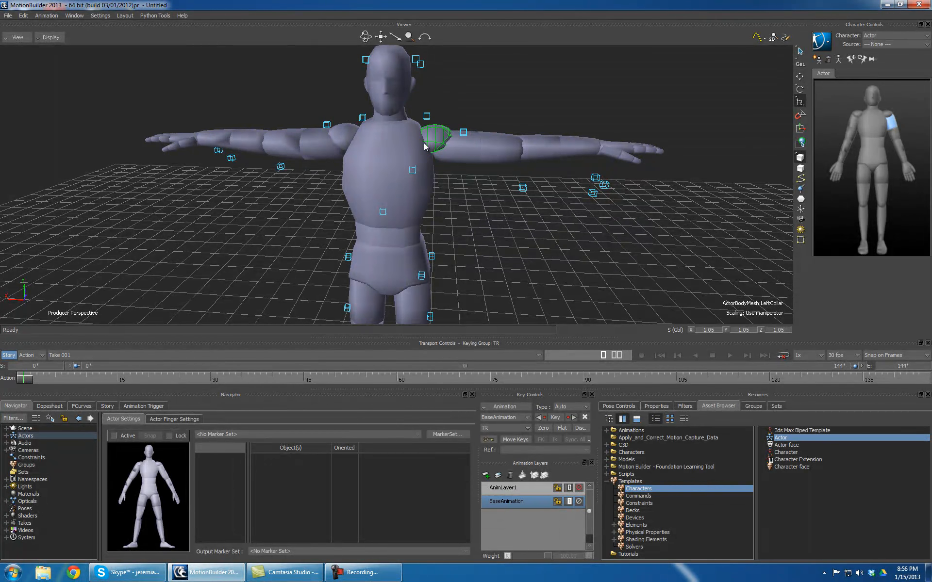
pyautogui.hotkey('ctrl', 't')
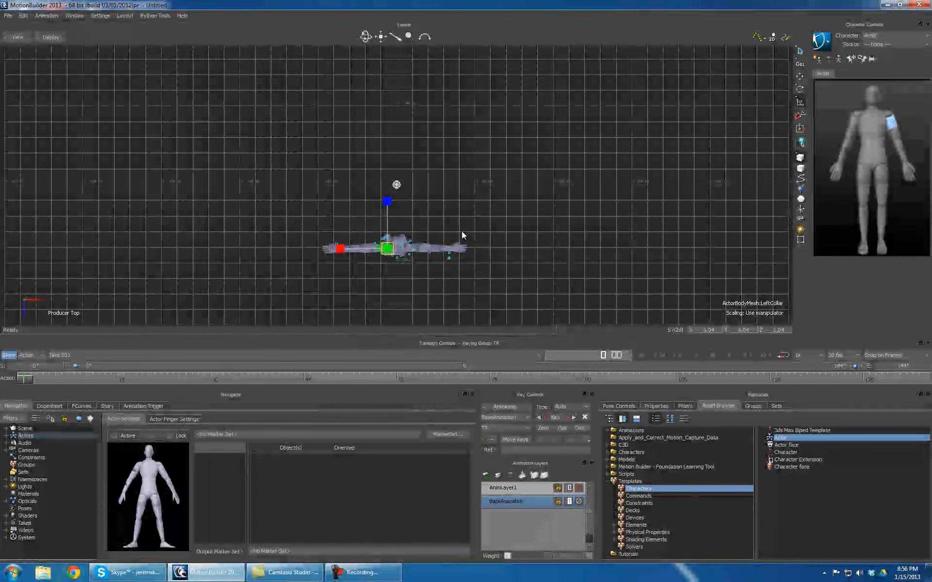
# - Rotate the left shoulder about Z to about -174.3 to lower the left arm toward its markers
pyautogui.press('a')
pyautogui.press('a')
pyautogui.press('a')
pyautogui.keyDown('shift'); pyautogui.moveTo(487, 228); pyautogui.dragTo(395, 198); pyautogui.keyUp('shift')
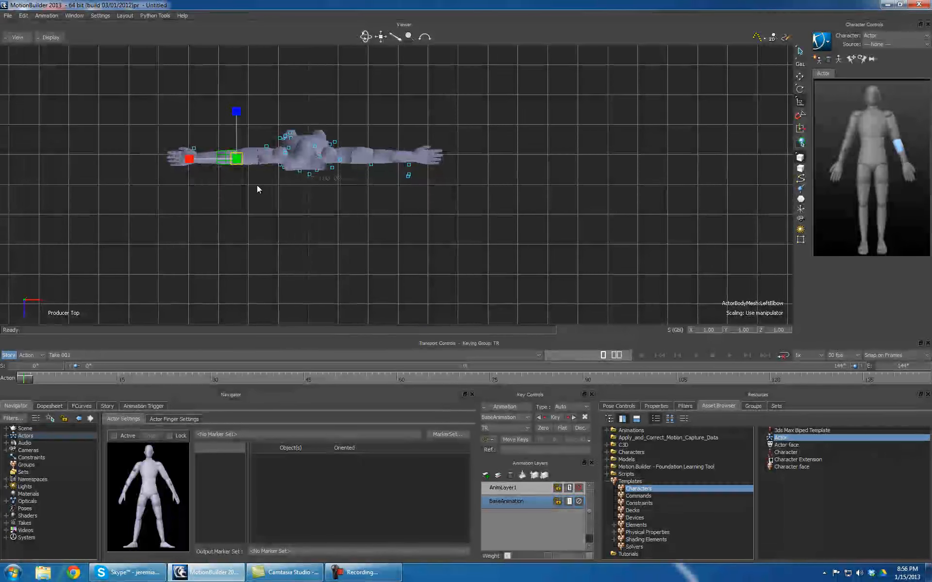
pyautogui.hotkey('ctrl', 'e')
pyautogui.keyDown('ctrl'); pyautogui.keyDown('shift'); pyautogui.moveTo(634, 227); pyautogui.dragTo(554, 211); pyautogui.keyUp('shift'); pyautogui.keyUp('ctrl')
pyautogui.press('r')
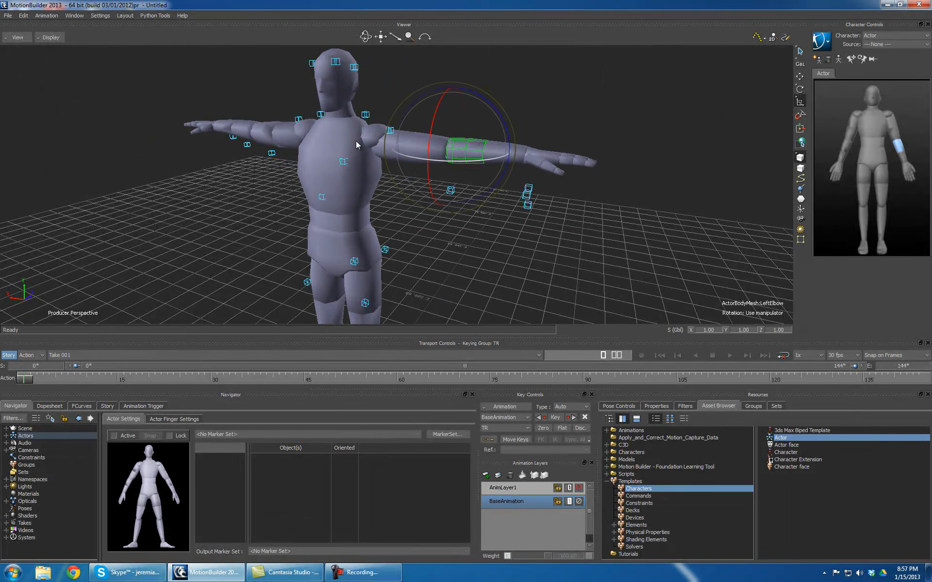
pyautogui.click(381, 146)
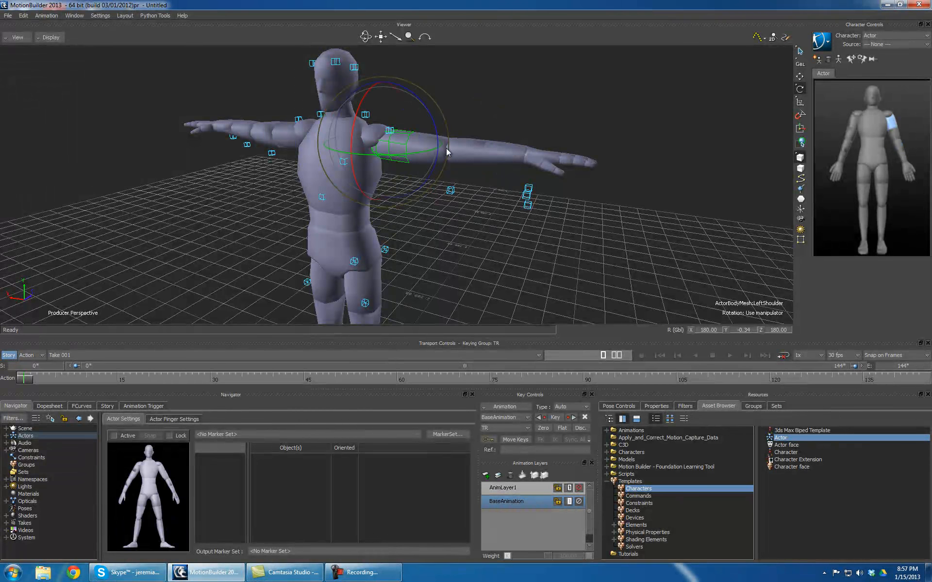
pyautogui.moveTo(436, 140); pyautogui.dragTo(439, 141)
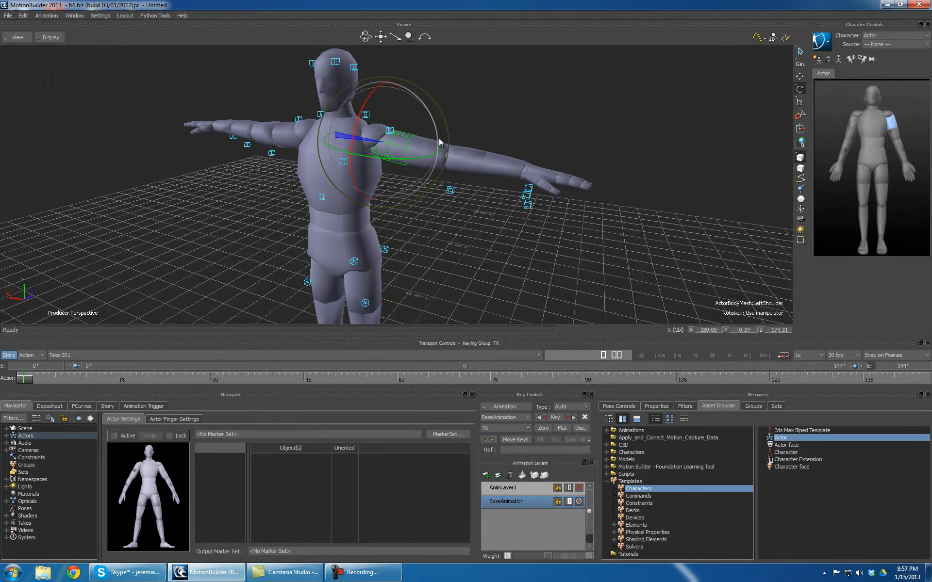
# - Rotate the left shoulder further, to about X -176.7, Y 1.6, Z -165.3, bringing the arm onto the elbow and wrist markers
pyautogui.click(466, 161)
pyautogui.keyDown('ctrl'); pyautogui.keyDown('shift'); pyautogui.moveTo(489, 211); pyautogui.dragTo(416, 121); pyautogui.keyUp('shift'); pyautogui.keyUp('ctrl')
pyautogui.click(373, 102)
pyautogui.click(374, 104)
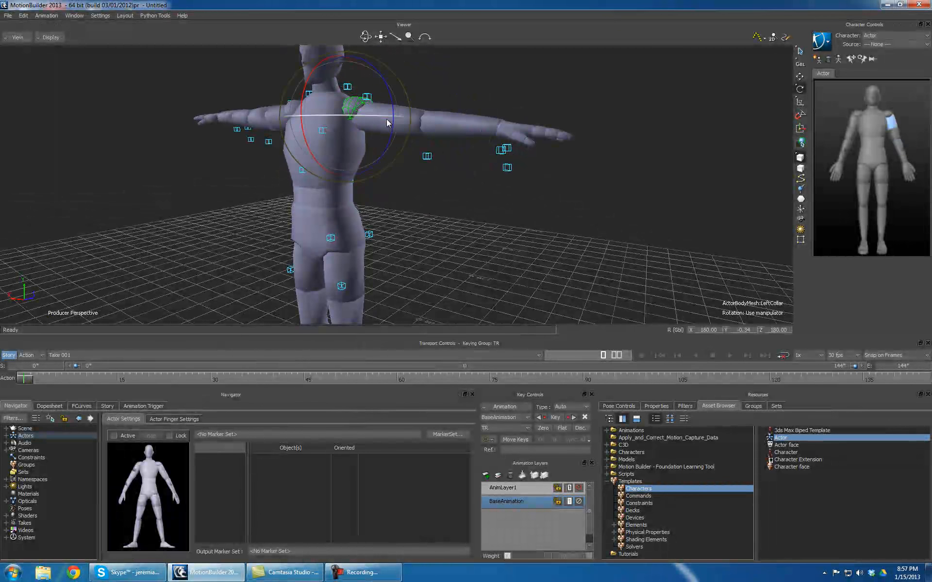
pyautogui.click(407, 106)
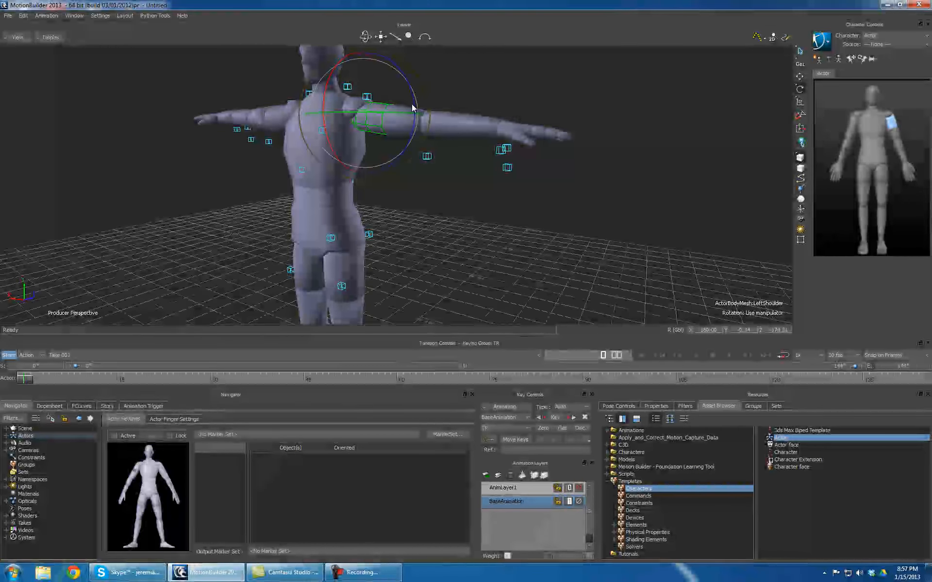
pyautogui.moveTo(416, 105); pyautogui.dragTo(399, 116)
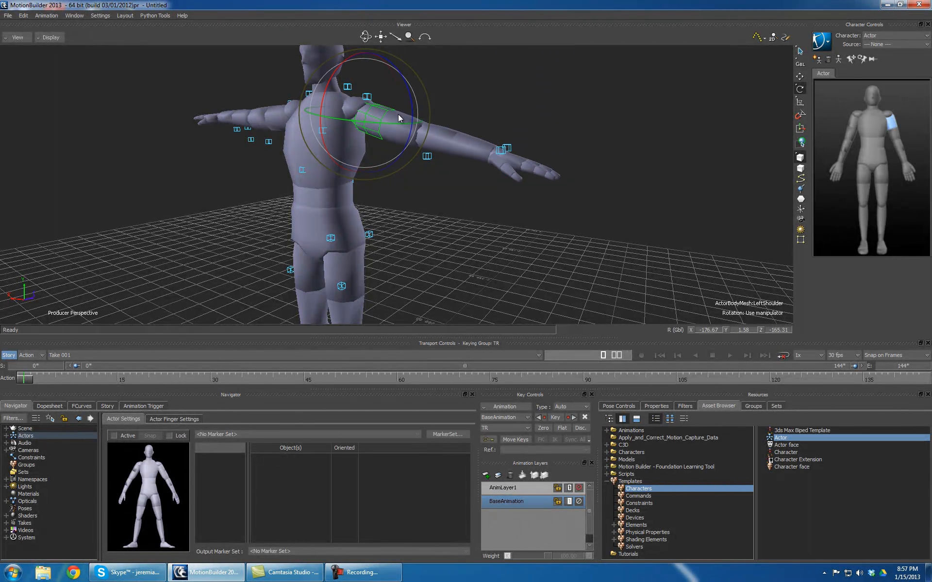
# - Rotate the left elbow about Z to about -164.7 to line the forearm up with the wrist markers
pyautogui.keyDown('ctrl'); pyautogui.keyDown('shift'); pyautogui.moveTo(493, 211); pyautogui.dragTo(474, 210); pyautogui.keyUp('shift'); pyautogui.keyUp('ctrl')
pyautogui.click(434, 147)
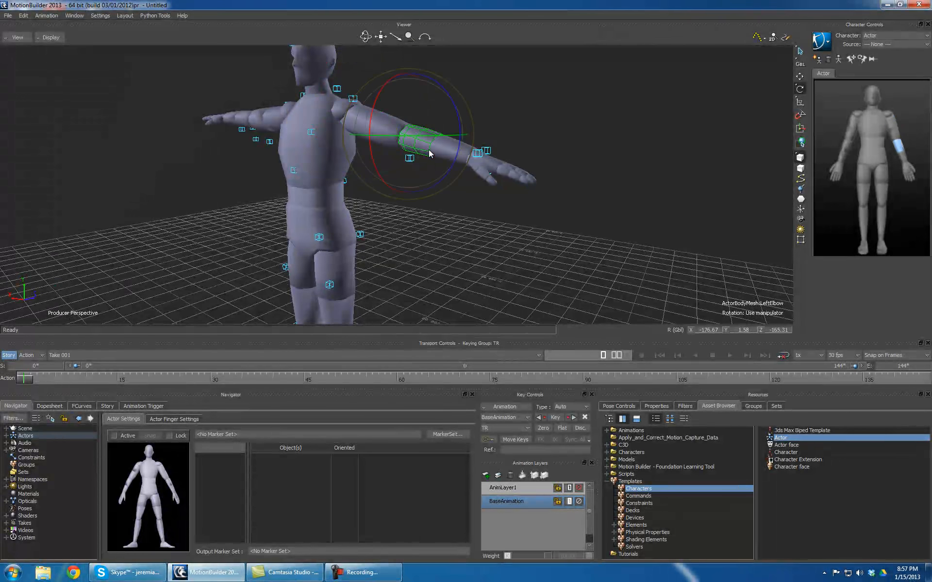
pyautogui.moveTo(454, 169); pyautogui.dragTo(449, 166)
# - Align the left arm with its markers in the Top view, rotating the left elbow to about X -176.3, Y 3
pyautogui.hotkey('ctrl', 't')
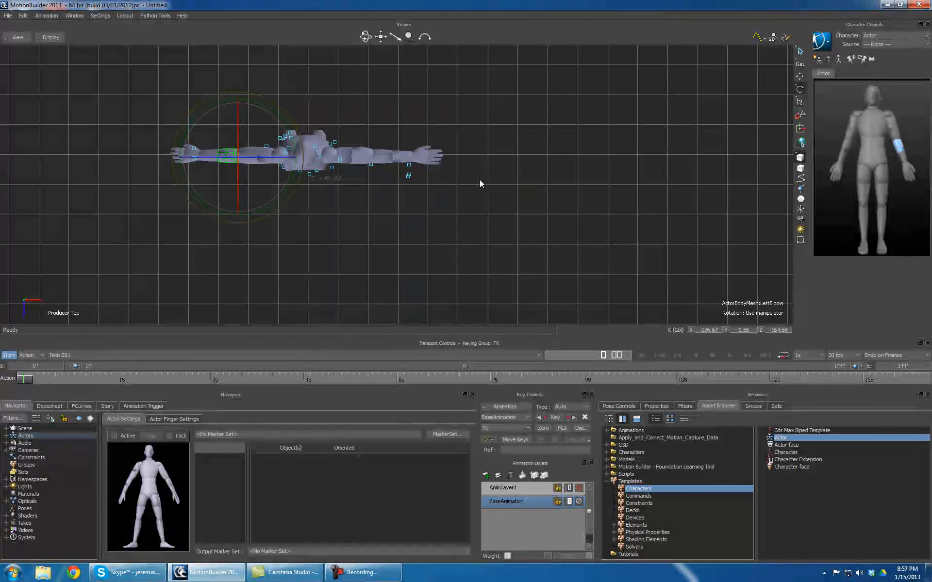
pyautogui.press('f')
pyautogui.press('a')
pyautogui.press('f')
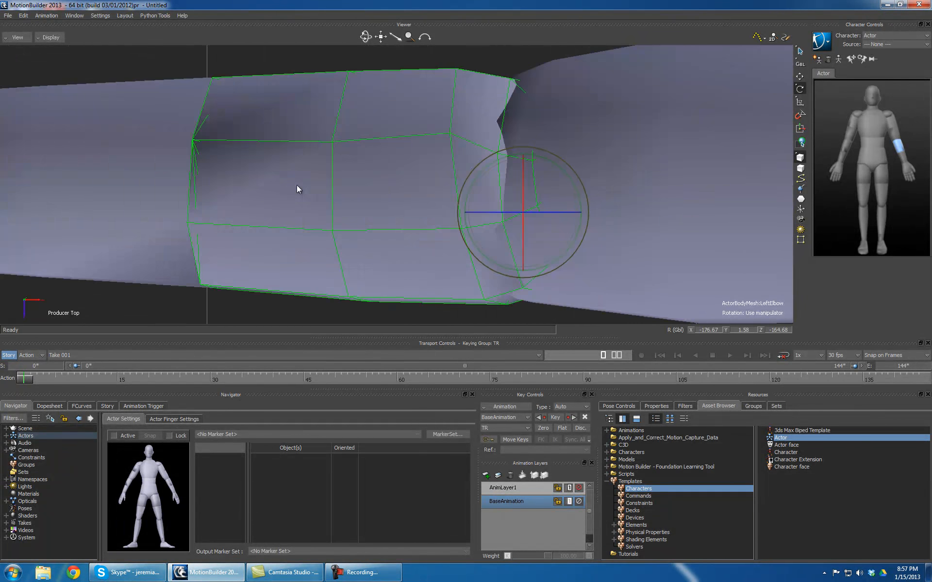
pyautogui.keyDown('ctrl'); pyautogui.moveTo(379, 191); pyautogui.dragTo(408, 267); pyautogui.keyUp('ctrl')
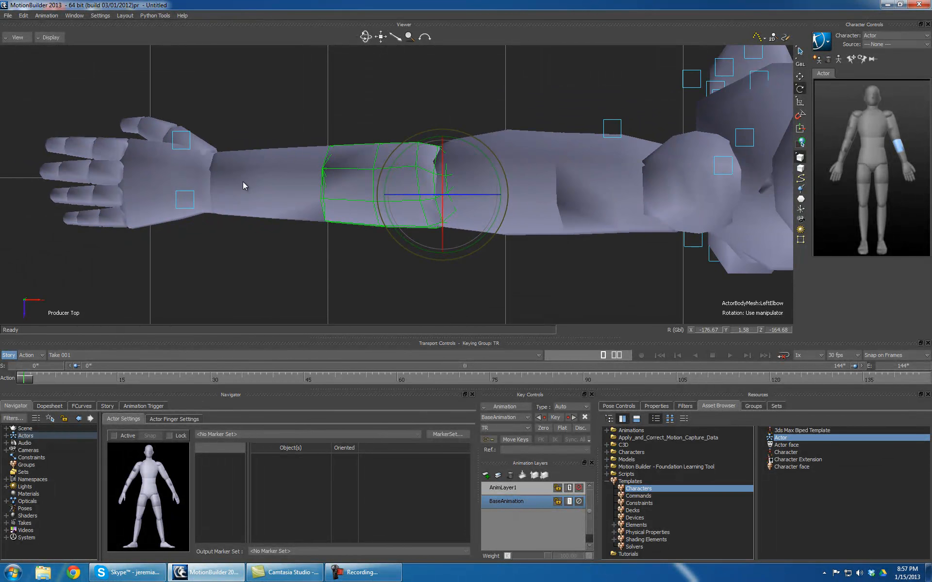
pyautogui.moveTo(426, 251); pyautogui.dragTo(543, 231)
pyautogui.keyDown('shift'); pyautogui.moveTo(626, 226); pyautogui.dragTo(222, 192); pyautogui.keyUp('shift')
pyautogui.keyDown('shift'); pyautogui.moveTo(405, 202); pyautogui.dragTo(380, 226); pyautogui.keyUp('shift')
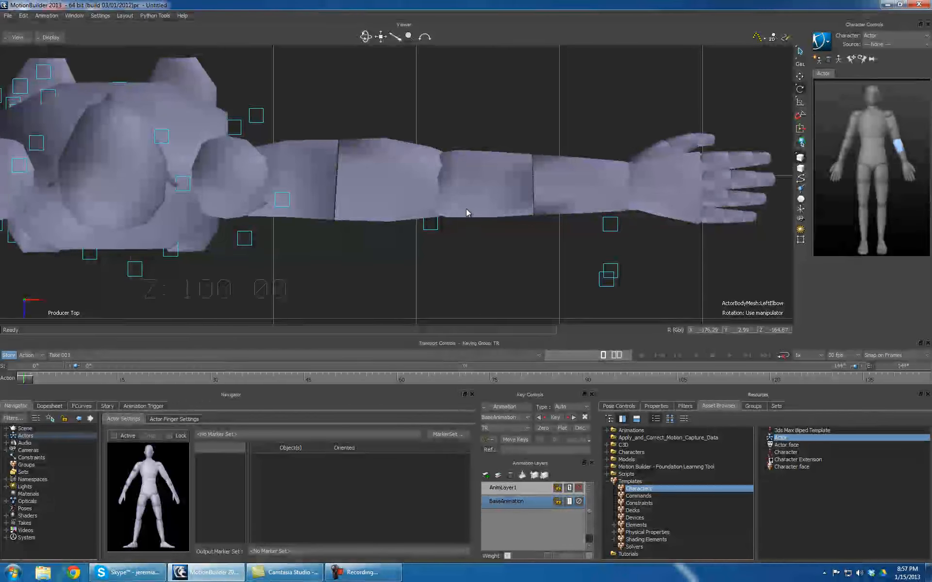
# - Lower the right arm toward its markers by rotating the right shoulder to about Z 174 and the right elbow to about Z 174.9
pyautogui.hotkey('ctrl', 'f')
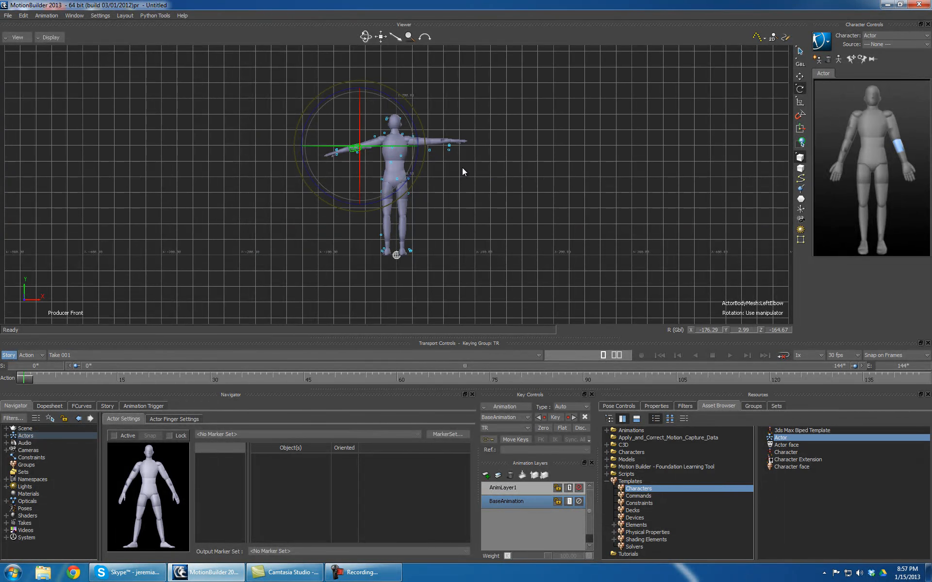
pyautogui.hotkey('ctrl', 'b')
pyautogui.click(361, 146)
pyautogui.press('f')
pyautogui.keyDown('ctrl'); pyautogui.moveTo(371, 182); pyautogui.dragTo(422, 238); pyautogui.keyUp('ctrl')
pyautogui.keyDown('shift'); pyautogui.moveTo(400, 224); pyautogui.dragTo(393, 246); pyautogui.keyUp('shift')
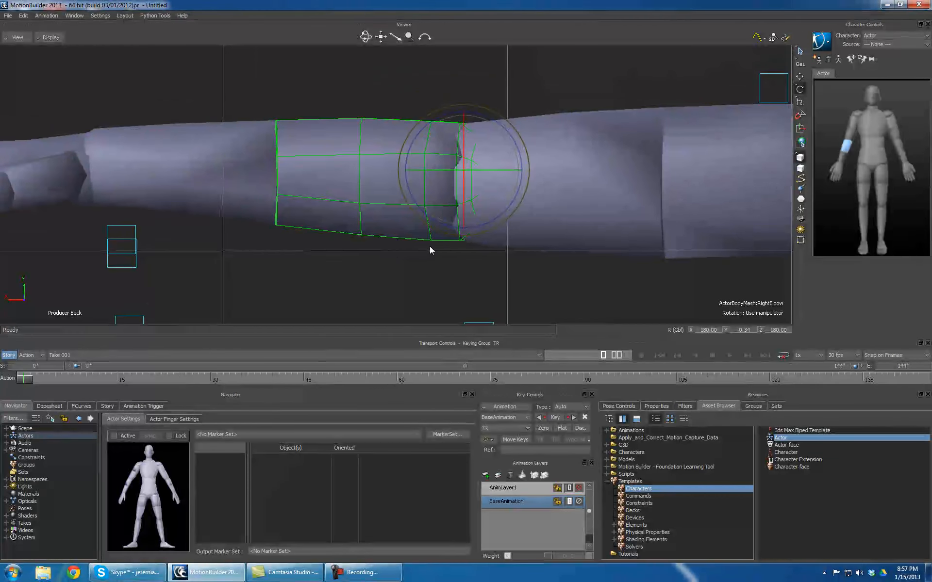
pyautogui.hotkey('ctrl', 'e')
pyautogui.press('f')
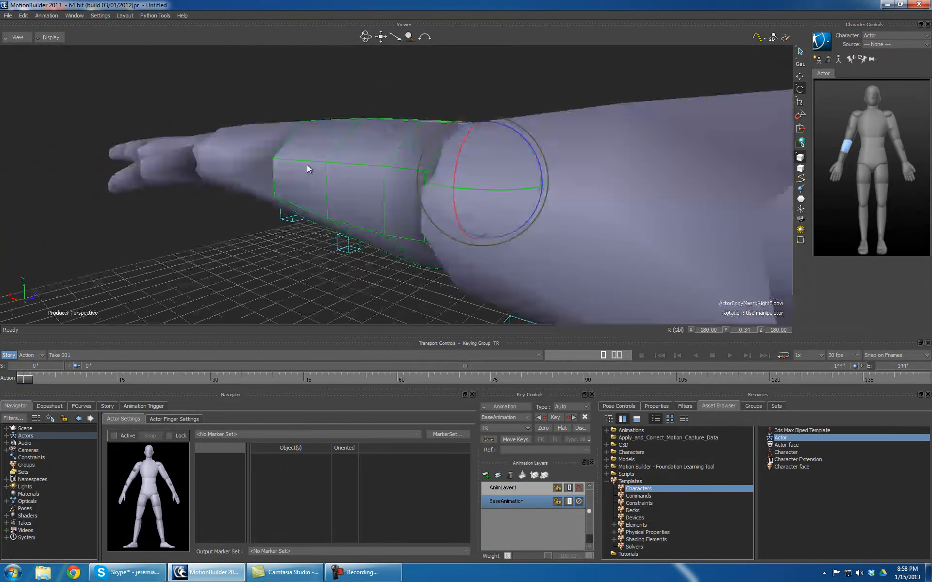
pyautogui.keyDown('ctrl'); pyautogui.keyDown('shift'); pyautogui.moveTo(361, 208); pyautogui.dragTo(395, 158); pyautogui.keyUp('shift'); pyautogui.keyUp('ctrl')
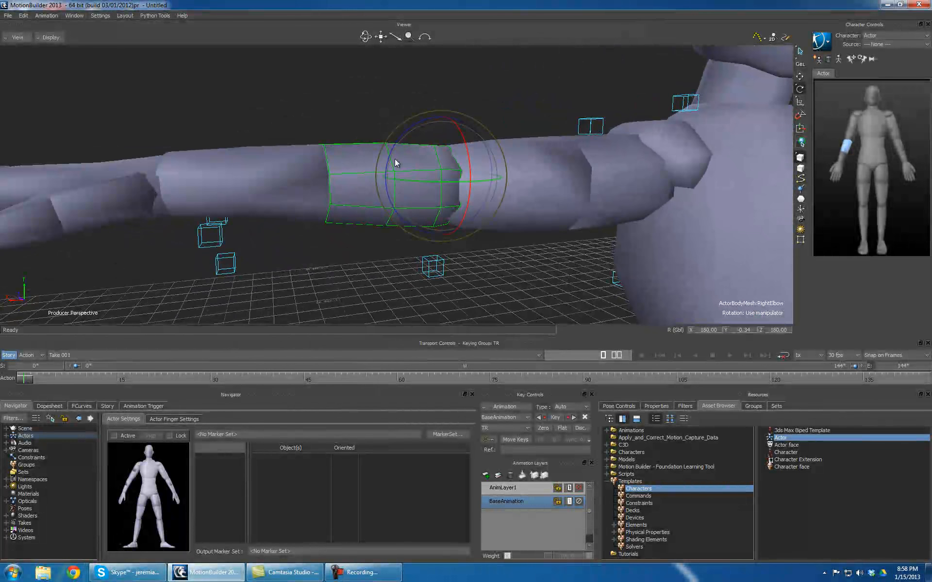
pyautogui.click(532, 195)
pyautogui.moveTo(584, 169); pyautogui.dragTo(579, 172)
pyautogui.click(419, 226)
pyautogui.moveTo(389, 213); pyautogui.dragTo(390, 216)
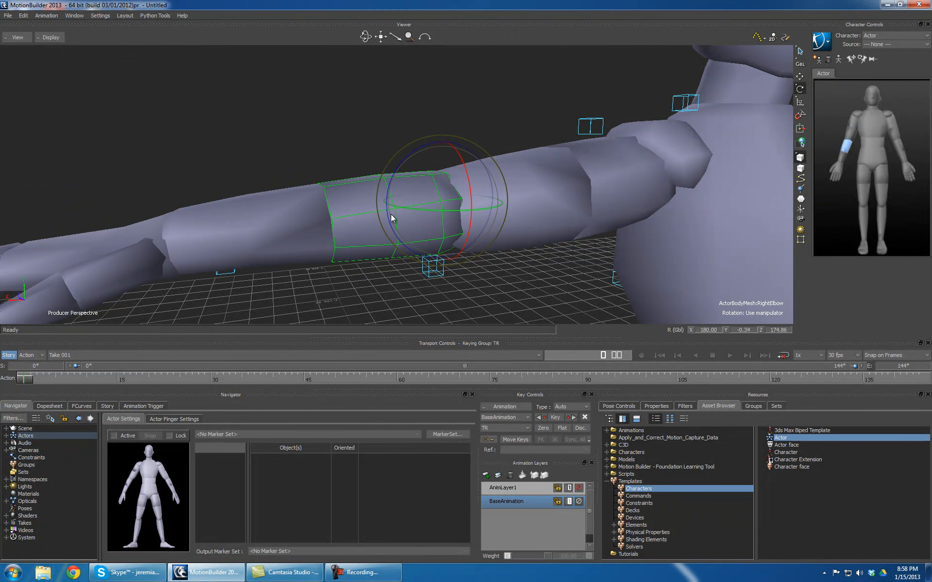
# - Swing the right shoulder and elbow toward the arm markers in the Top view, with the elbow at about Y 12.2
pyautogui.hotkey('ctrl', 't')
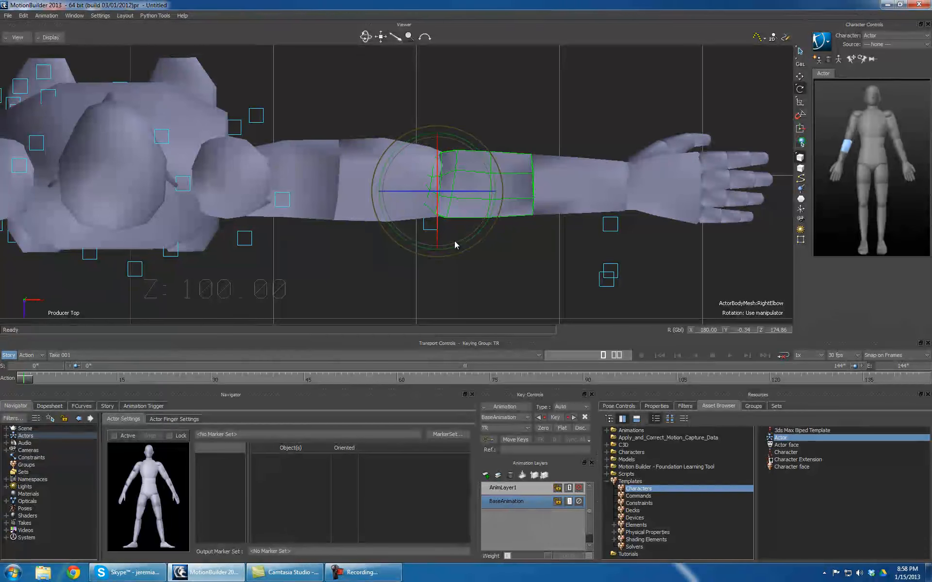
pyautogui.click(383, 209)
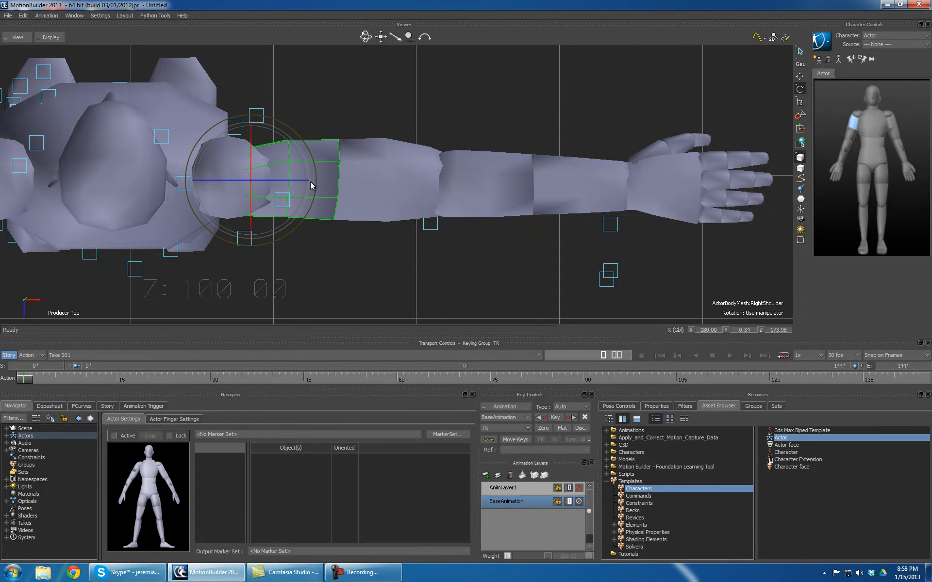
pyautogui.moveTo(308, 187); pyautogui.dragTo(310, 195)
pyautogui.click(489, 214)
pyautogui.moveTo(489, 214)
pyautogui.mouseDown()
pyautogui.moveTo(498, 222)
pyautogui.moveTo(491, 233)
pyautogui.mouseUp()
pyautogui.scroll(-3, 583, 270)
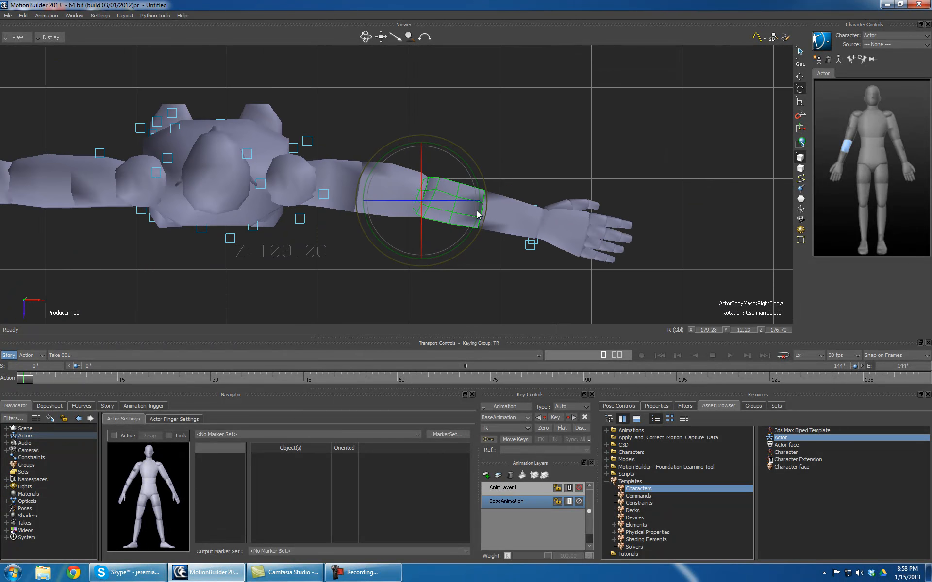
# - Refine the right arm in the Perspective view, rotating the forearm to about X 176.4, Y 10.7, Z 163.2
pyautogui.hotkey('ctrl', 'e')
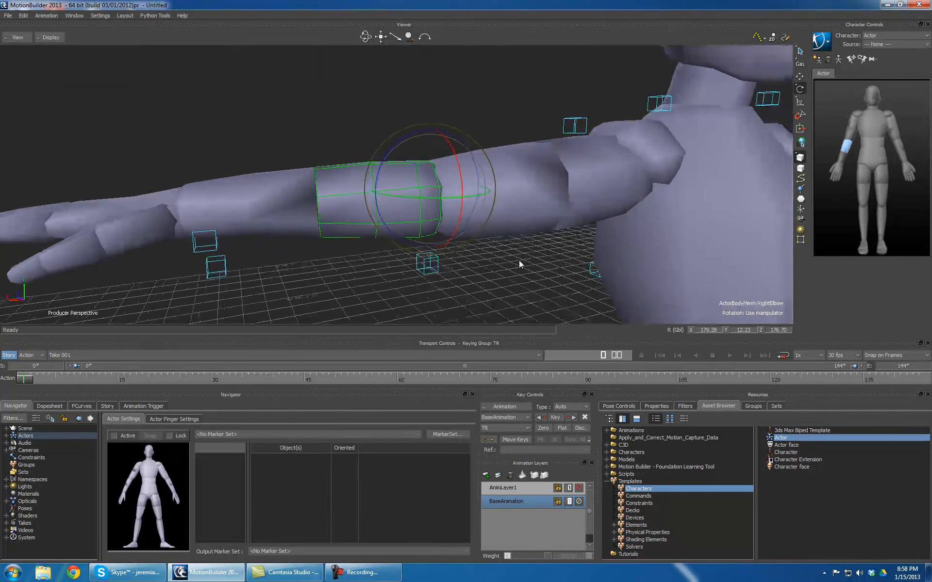
pyautogui.keyDown('ctrl'); pyautogui.keyDown('shift'); pyautogui.moveTo(519, 262); pyautogui.dragTo(508, 261); pyautogui.keyUp('shift'); pyautogui.keyUp('ctrl')
pyautogui.moveTo(379, 183); pyautogui.dragTo(374, 186)
pyautogui.click(505, 199)
pyautogui.keyDown('ctrl'); pyautogui.keyDown('shift'); pyautogui.moveTo(519, 274); pyautogui.dragTo(352, 206); pyautogui.keyUp('shift'); pyautogui.keyUp('ctrl')
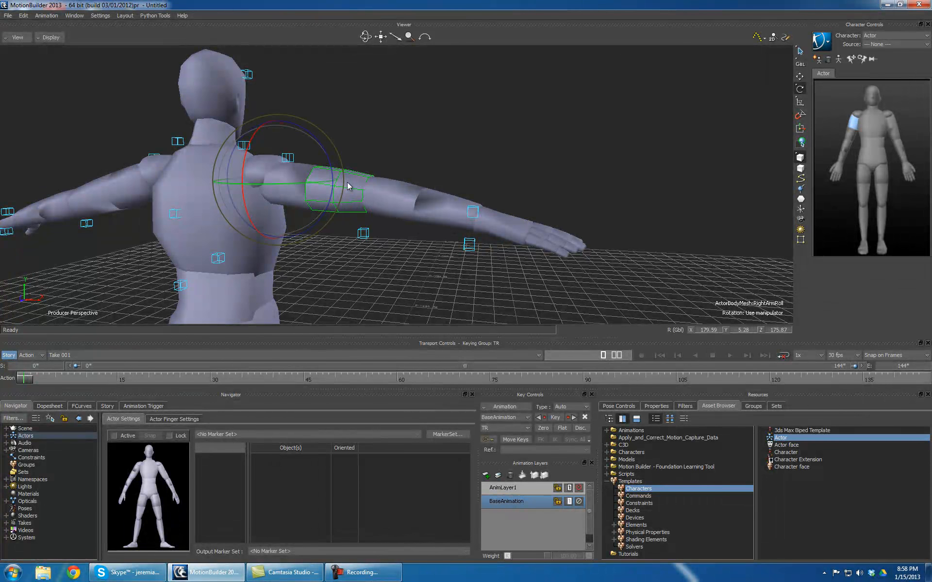
pyautogui.keyDown('ctrl'); pyautogui.keyDown('shift'); pyautogui.moveTo(488, 246); pyautogui.dragTo(388, 282); pyautogui.keyUp('shift'); pyautogui.keyUp('ctrl')
pyautogui.click(440, 219)
pyautogui.moveTo(393, 212); pyautogui.dragTo(393, 219)
pyautogui.keyDown('ctrl'); pyautogui.keyDown('shift'); pyautogui.moveTo(485, 177); pyautogui.dragTo(418, 254); pyautogui.keyUp('shift'); pyautogui.keyUp('ctrl')
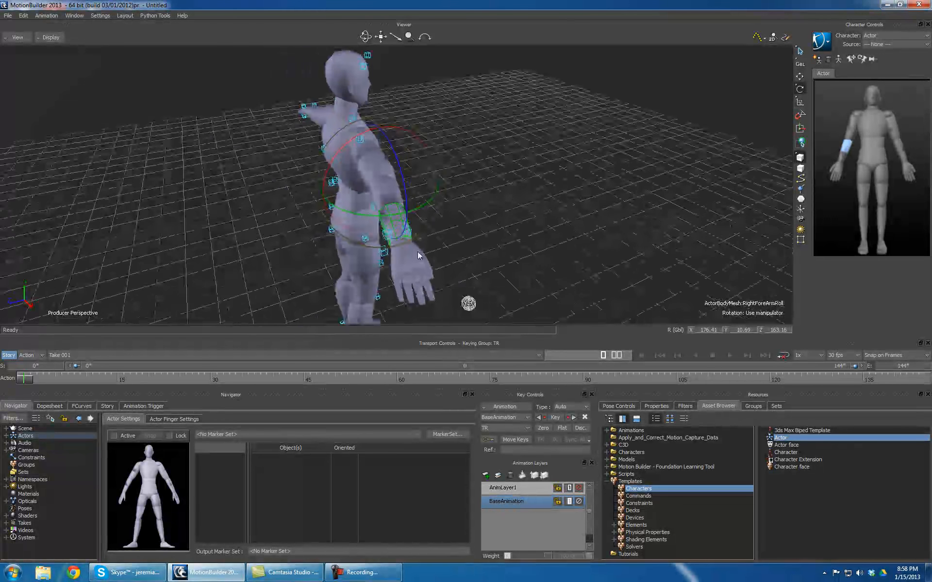
# - Rotate the hips about Y to about 0.32 in the Top view to square the body with the markers
pyautogui.click(874, 159)
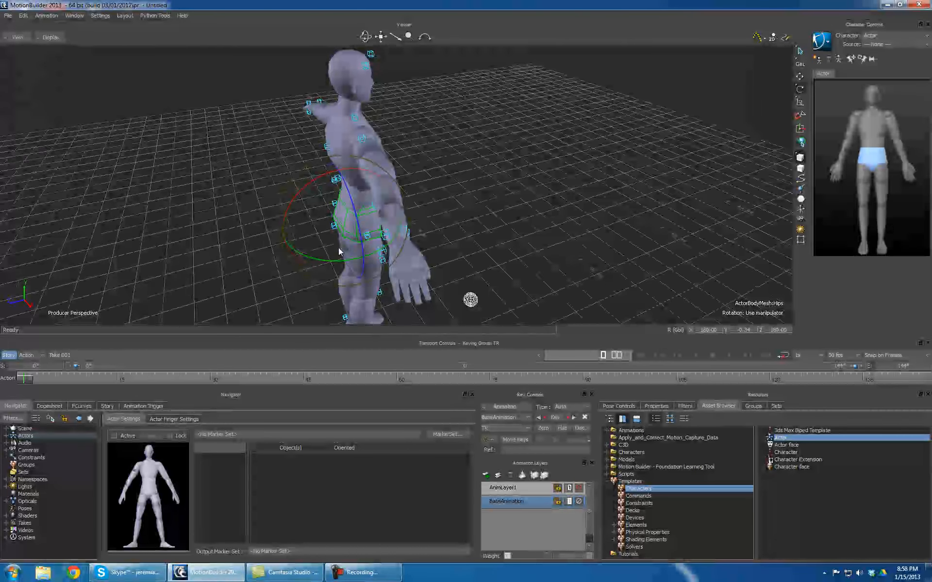
pyautogui.hotkey('ctrl', 't')
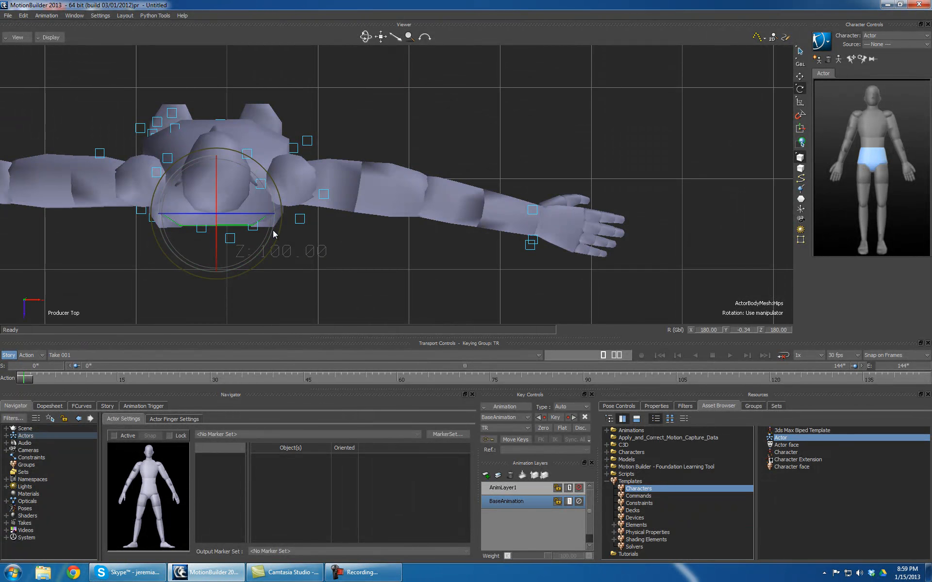
pyautogui.moveTo(273, 232); pyautogui.dragTo(278, 232)
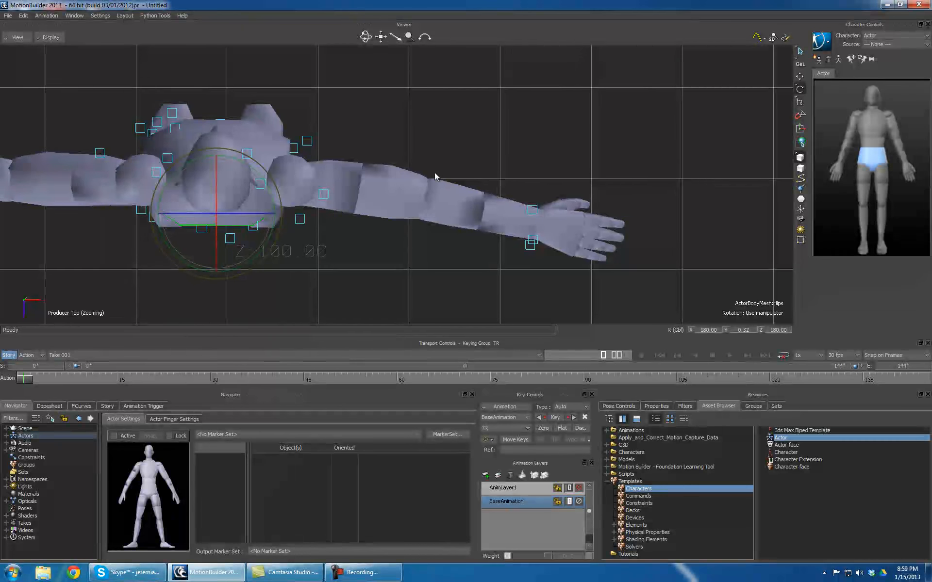
pyautogui.scroll(-4, 404, 175)
# - Tilt the head and neck slightly sideways in the Front view to match the head markers
pyautogui.hotkey('ctrl', 'f')
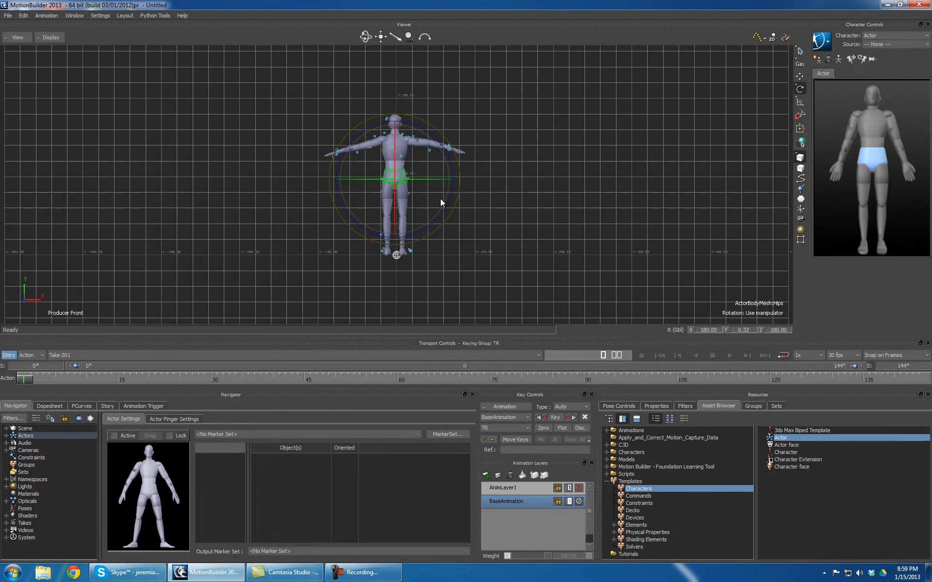
pyautogui.click(361, 151)
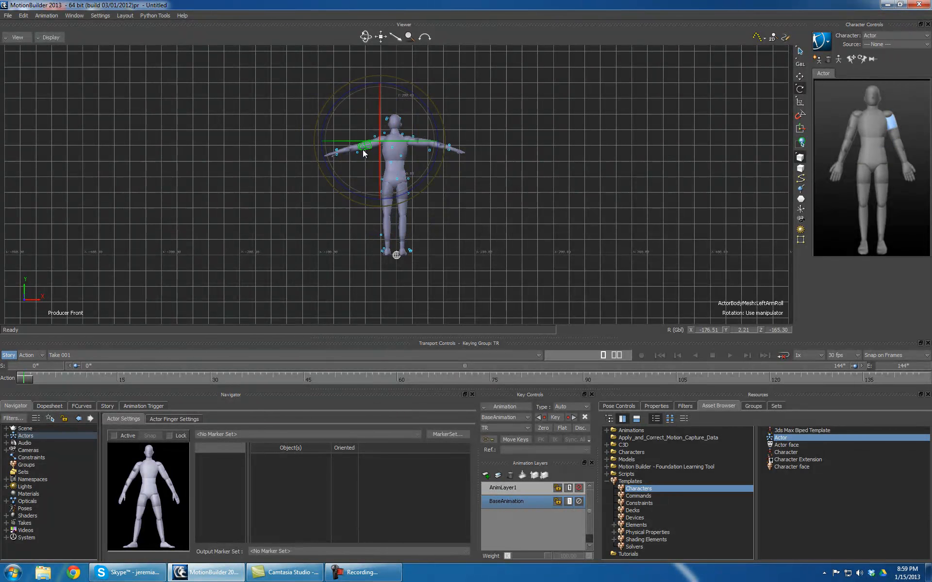
pyautogui.moveTo(319, 145); pyautogui.dragTo(356, 155)
pyautogui.click(405, 164)
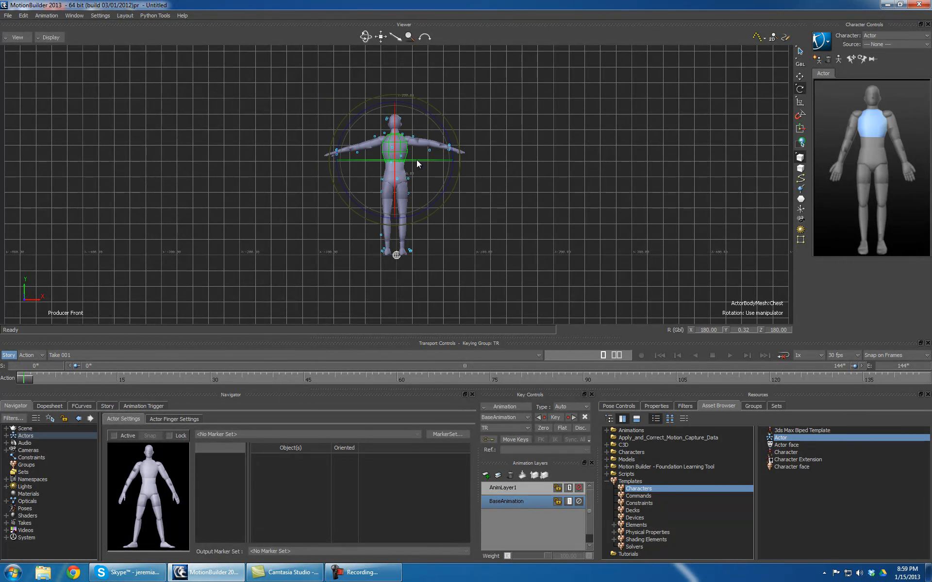
pyautogui.press('f')
pyautogui.keyDown('ctrl'); pyautogui.moveTo(421, 162); pyautogui.dragTo(407, 263); pyautogui.keyUp('ctrl')
pyautogui.click(381, 123)
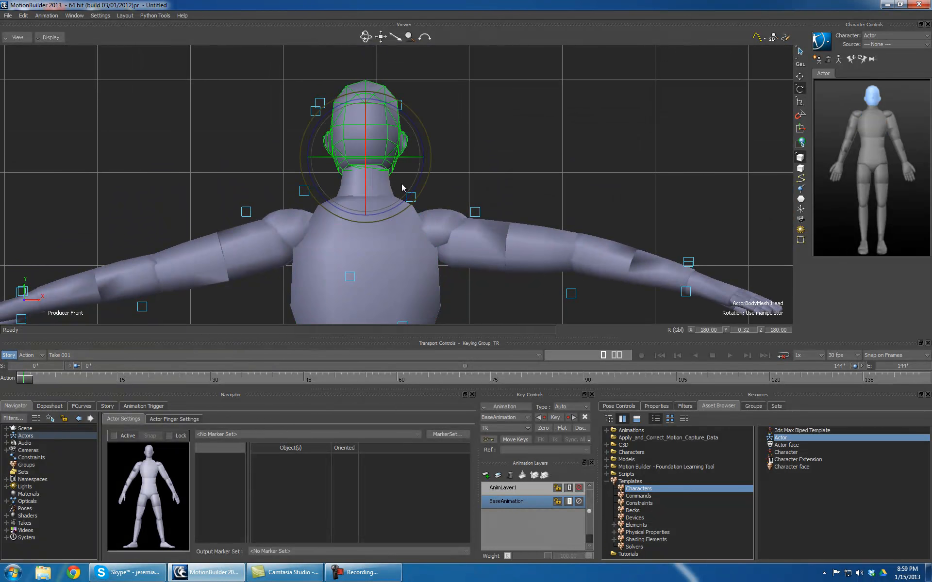
pyautogui.moveTo(421, 144); pyautogui.dragTo(421, 138)
pyautogui.click(380, 187)
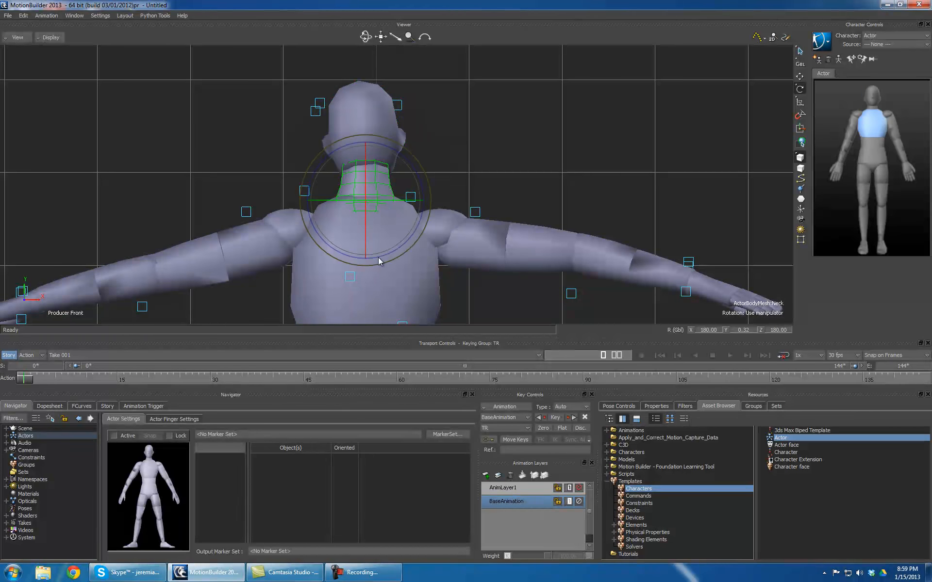
pyautogui.moveTo(420, 187); pyautogui.dragTo(380, 331)
# - Move the hips sideways to about X -3.87 in the Front view to center the body between the markers
pyautogui.click(867, 175)
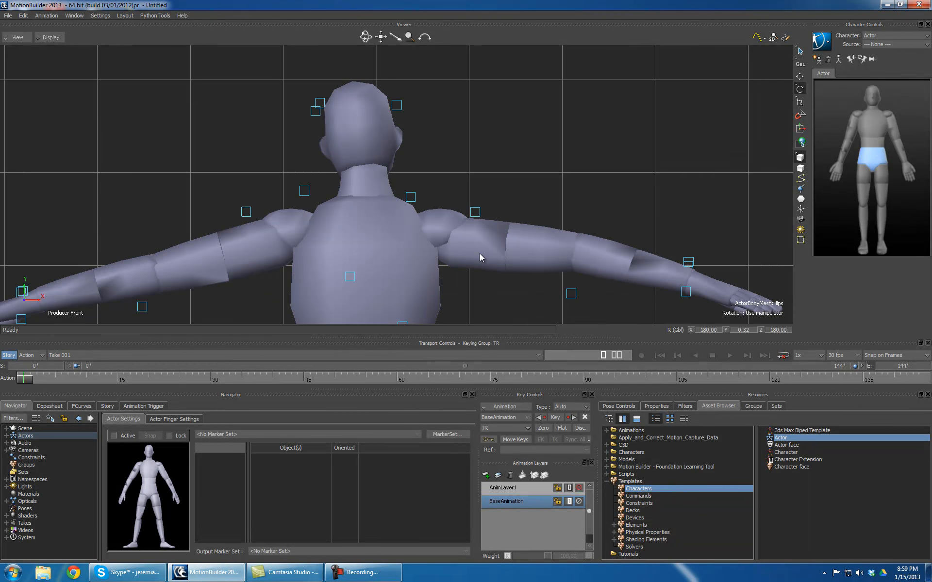
pyautogui.press('f')
pyautogui.scroll(3, 471, 209)
pyautogui.press('f')
pyautogui.scroll(2, 480, 251)
pyautogui.scroll(-5, 488, 209)
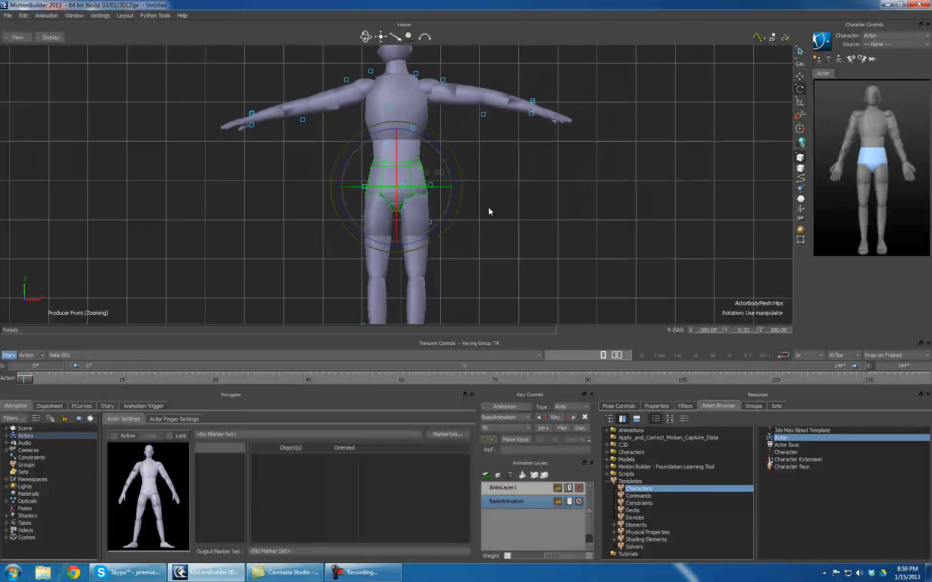
pyautogui.press('t')
pyautogui.moveTo(436, 188); pyautogui.dragTo(451, 191)
pyautogui.scroll(-3, 514, 229)
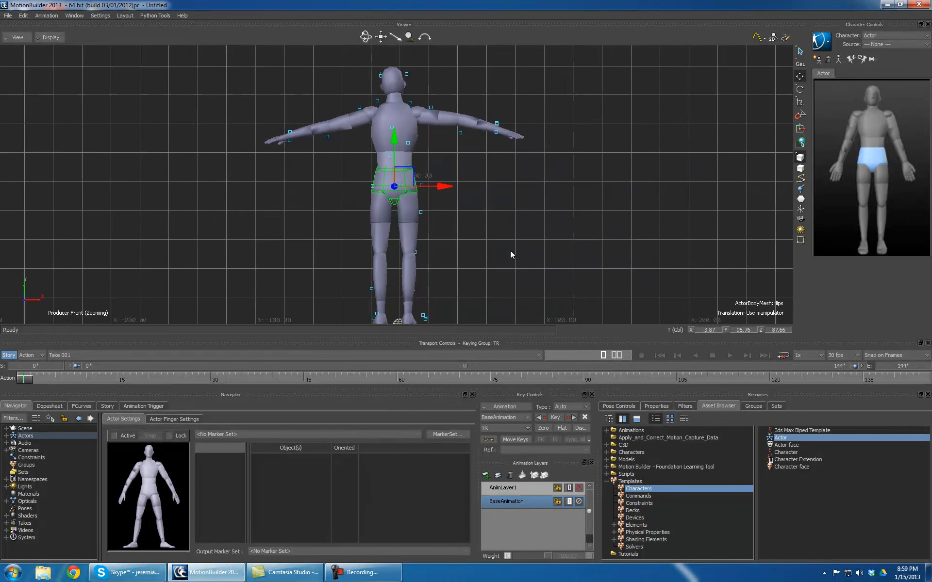
pyautogui.scroll(-1, 510, 251)
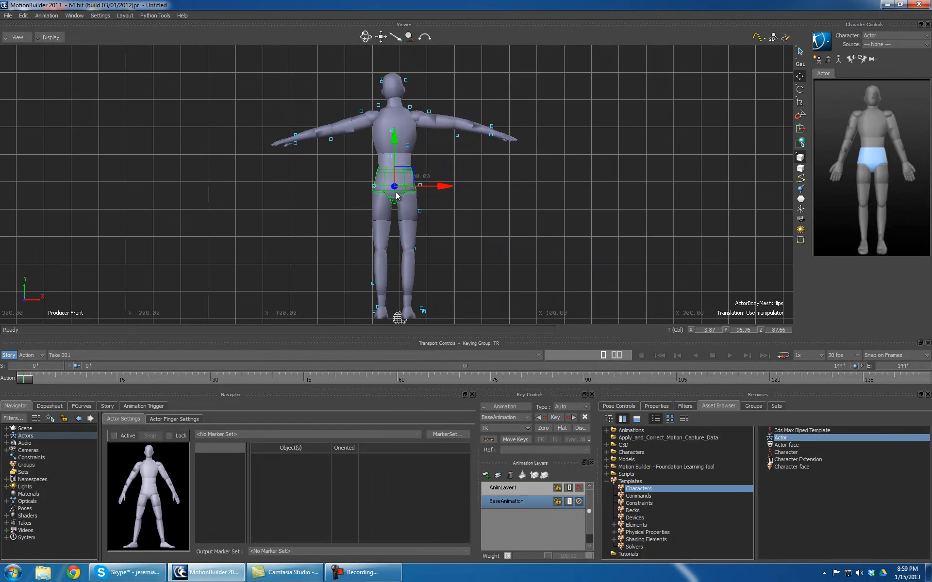
# - Check the waist, chest, head, hips and left thigh one by one against the surrounding markers in the Front view
pyautogui.click(406, 158)
pyautogui.click(396, 197)
pyautogui.click(407, 159)
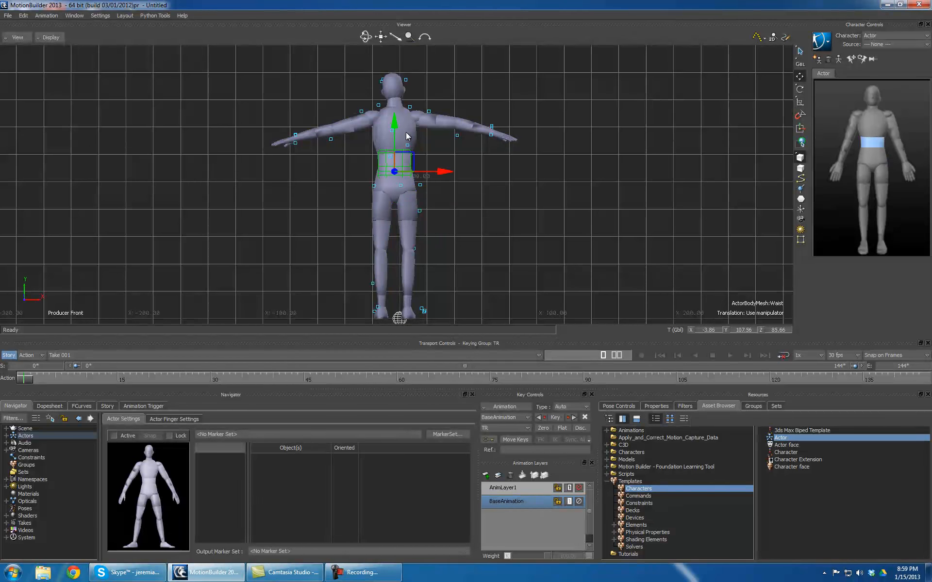
pyautogui.click(406, 132)
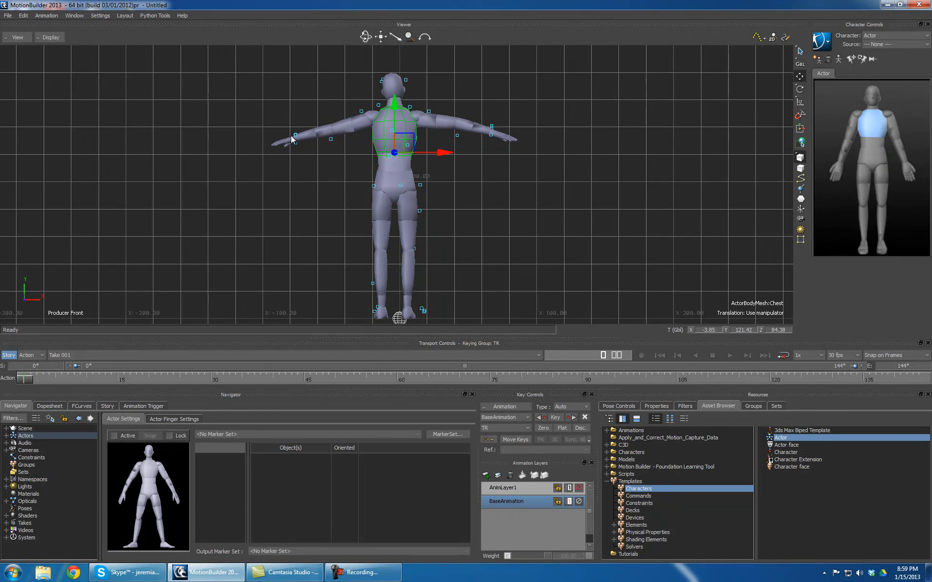
pyautogui.click(393, 87)
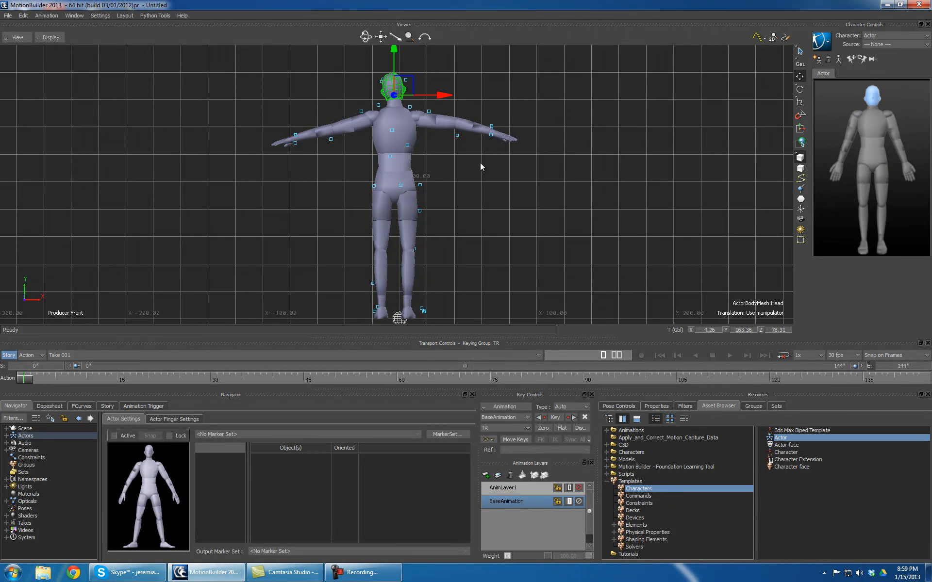
pyautogui.click(425, 121)
pyautogui.click(405, 191)
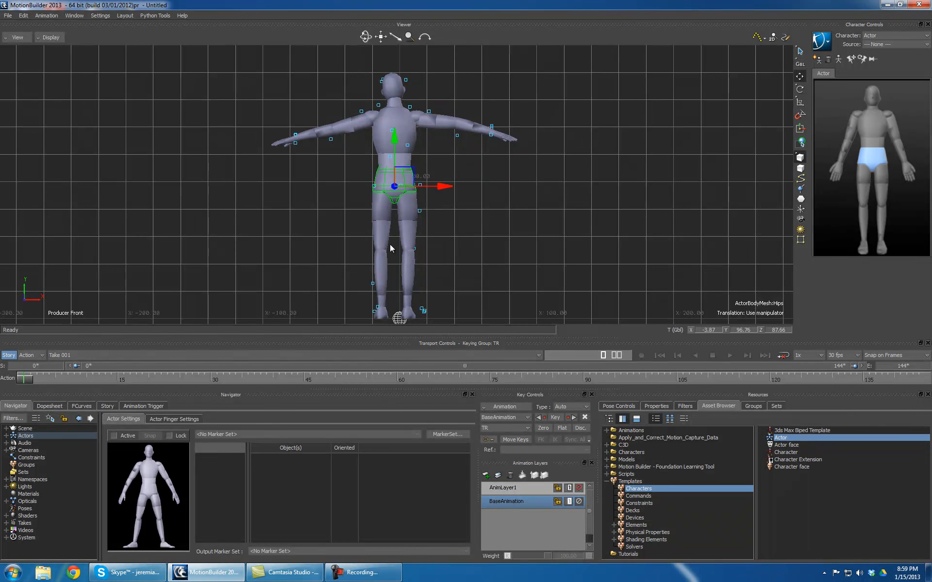
pyautogui.click(381, 200)
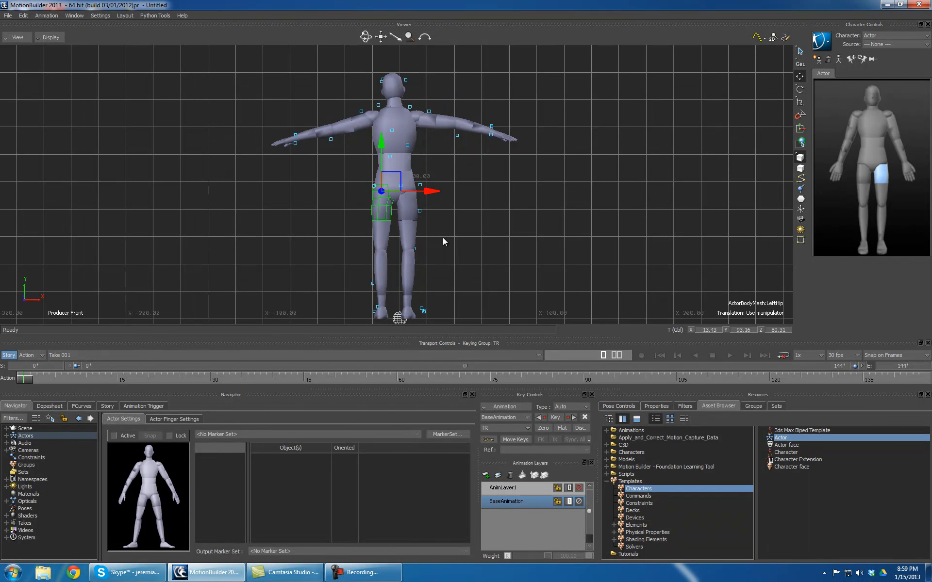
pyautogui.click(393, 89)
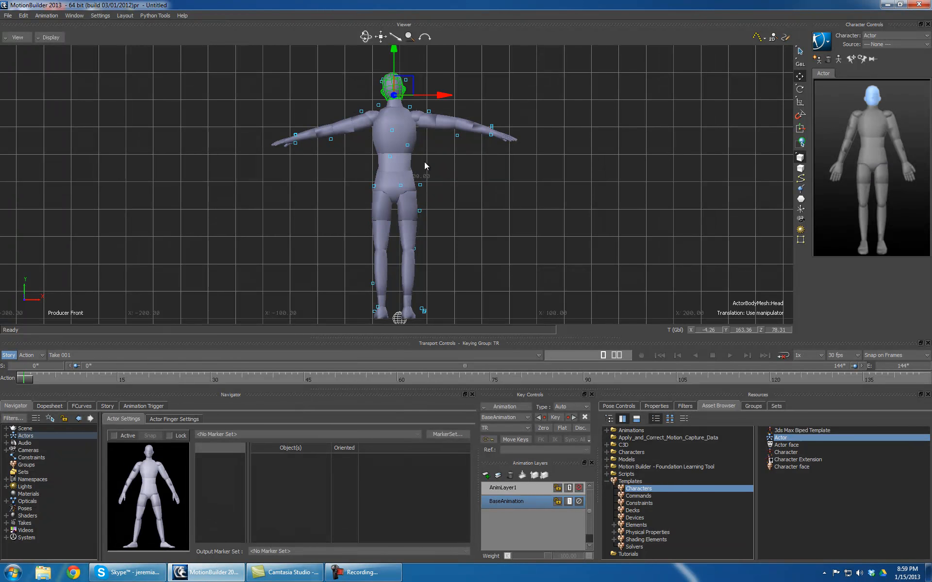
pyautogui.click(400, 194)
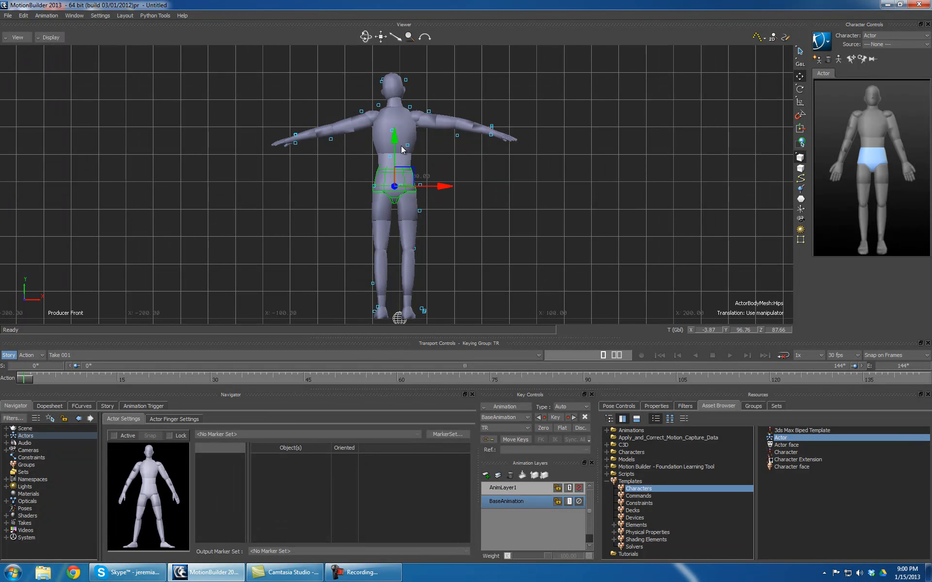
pyautogui.click(383, 223)
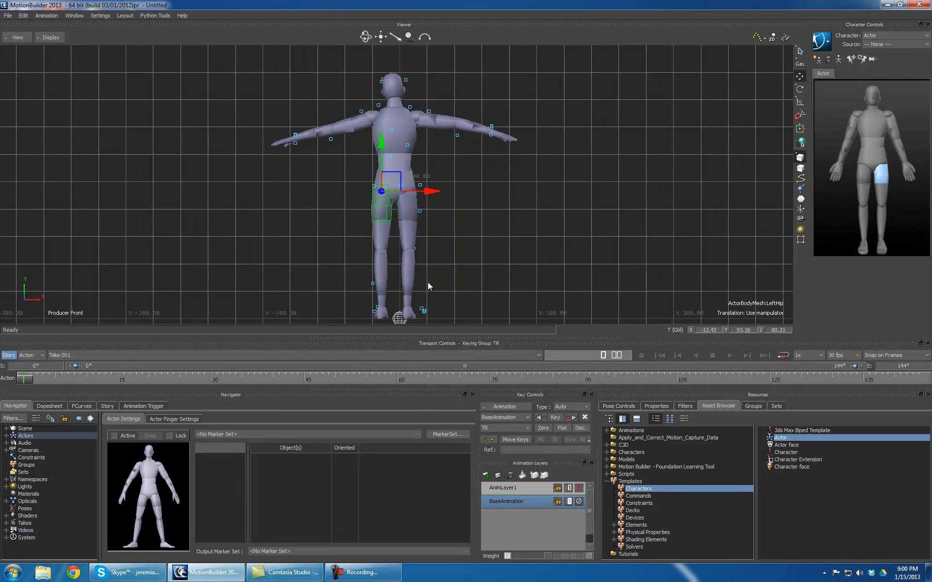
# - Examine the Actor's feet, ankles and lower legs against the leg markers from several angles in the Perspective view
pyautogui.press('f')
pyautogui.hotkey('ctrl', 'e')
pyautogui.keyDown('ctrl'); pyautogui.keyDown('shift'); pyautogui.moveTo(457, 249); pyautogui.dragTo(359, 265); pyautogui.keyUp('shift'); pyautogui.keyUp('ctrl')
pyautogui.keyDown('ctrl'); pyautogui.keyDown('shift'); pyautogui.moveTo(496, 244); pyautogui.dragTo(437, 266); pyautogui.keyUp('shift'); pyautogui.keyUp('ctrl')
pyautogui.scroll(-3, 491, 271)
pyautogui.keyDown('ctrl'); pyautogui.moveTo(502, 275); pyautogui.dragTo(289, 243); pyautogui.keyUp('ctrl')
pyautogui.click(310, 270)
pyautogui.scroll(5, 362, 300)
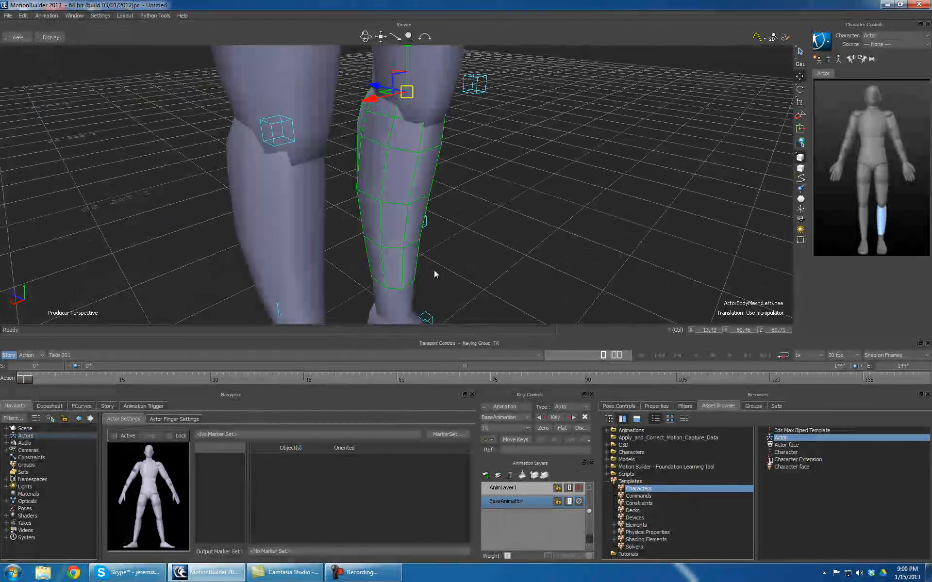
pyautogui.keyDown('ctrl'); pyautogui.keyDown('shift'); pyautogui.moveTo(434, 270); pyautogui.dragTo(356, 244); pyautogui.keyUp('shift'); pyautogui.keyUp('ctrl')
pyautogui.click(351, 248)
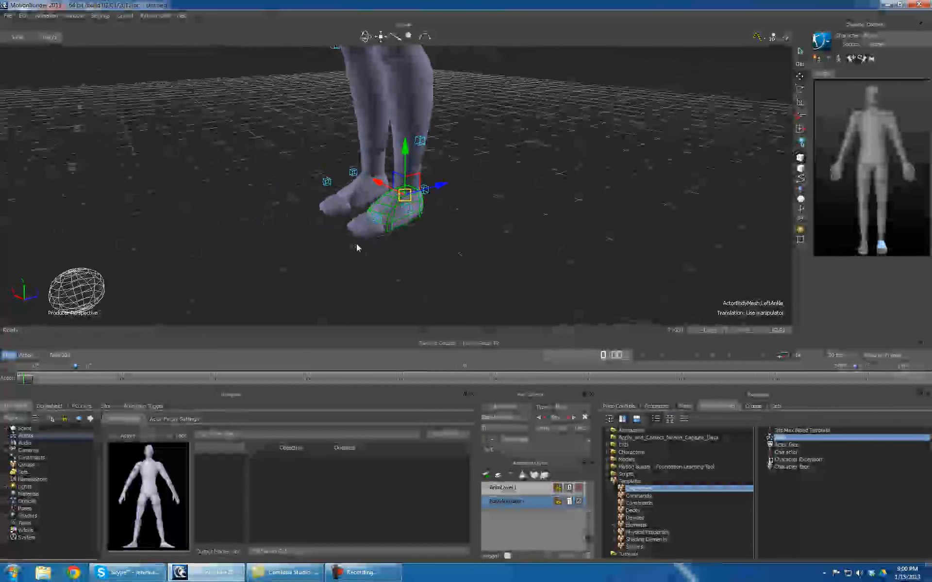
pyautogui.click(500, 216)
pyautogui.keyDown('ctrl'); pyautogui.keyDown('shift'); pyautogui.moveTo(500, 216); pyautogui.dragTo(534, 271); pyautogui.keyUp('shift'); pyautogui.keyUp('ctrl')
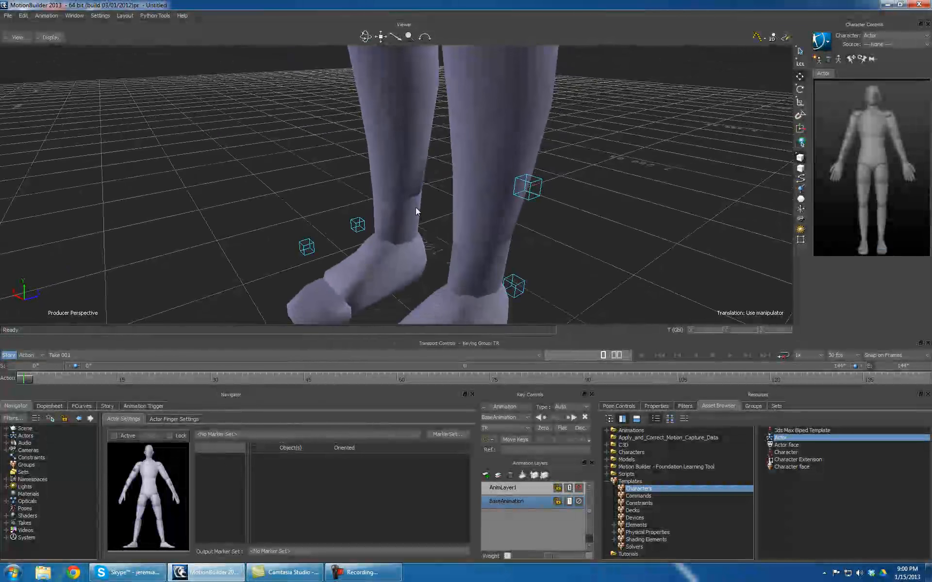
pyautogui.click(413, 197)
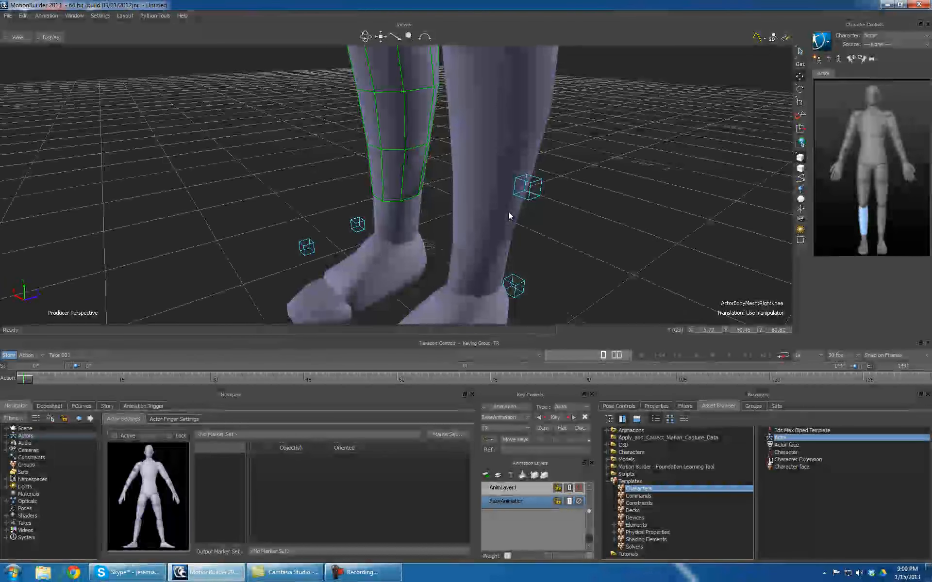
pyautogui.keyDown('shift'); pyautogui.moveTo(509, 212); pyautogui.dragTo(503, 287); pyautogui.keyUp('shift')
pyautogui.keyDown('ctrl'); pyautogui.keyDown('shift'); pyautogui.moveTo(485, 194); pyautogui.dragTo(563, 232); pyautogui.keyUp('shift'); pyautogui.keyUp('ctrl')
pyautogui.scroll(-3, 558, 217)
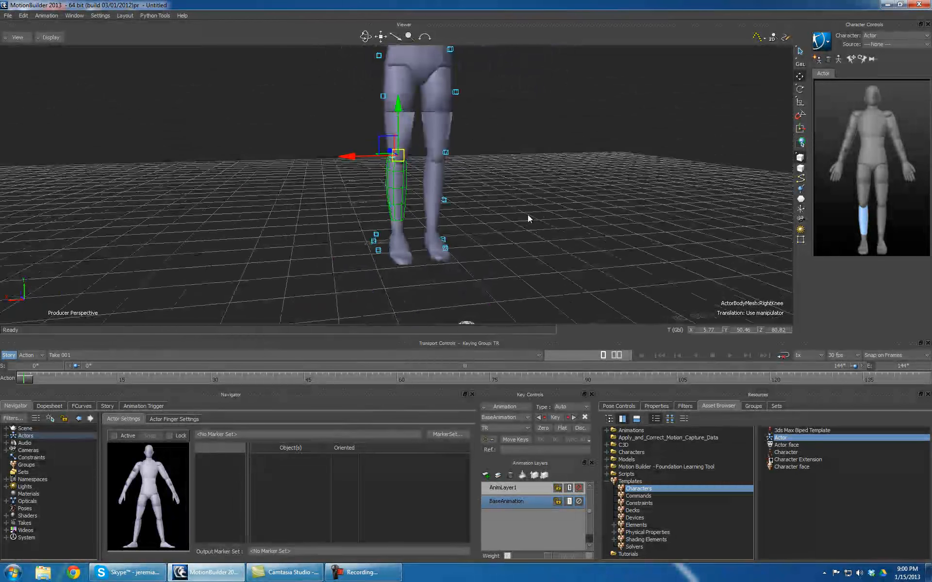
# - Move the hips sideways to about X -2.86 to center the pelvis and legs between the markers
pyautogui.click(409, 96)
pyautogui.scroll(2, 508, 163)
pyautogui.keyDown('ctrl'); pyautogui.keyDown('shift'); pyautogui.moveTo(508, 163); pyautogui.dragTo(494, 208); pyautogui.keyUp('shift'); pyautogui.keyUp('ctrl')
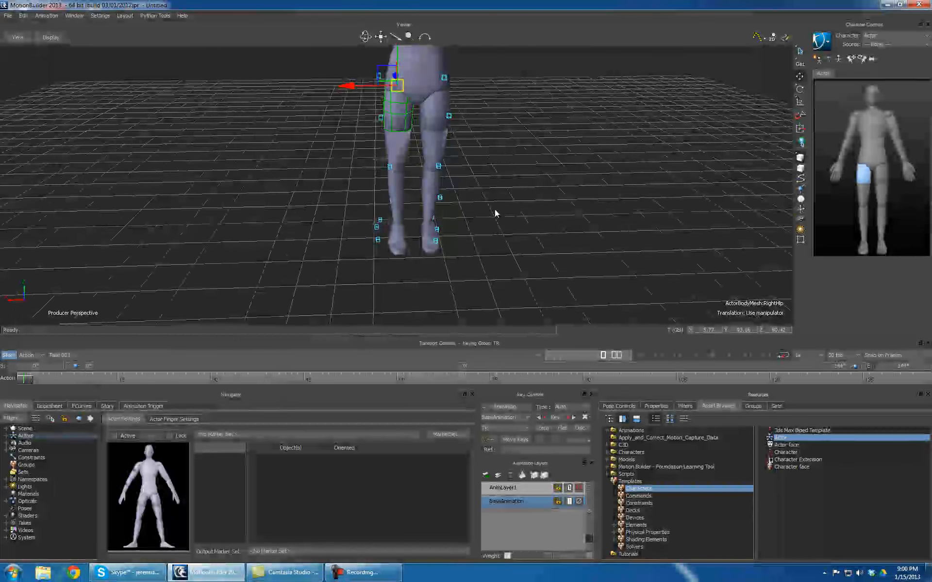
pyautogui.click(880, 158)
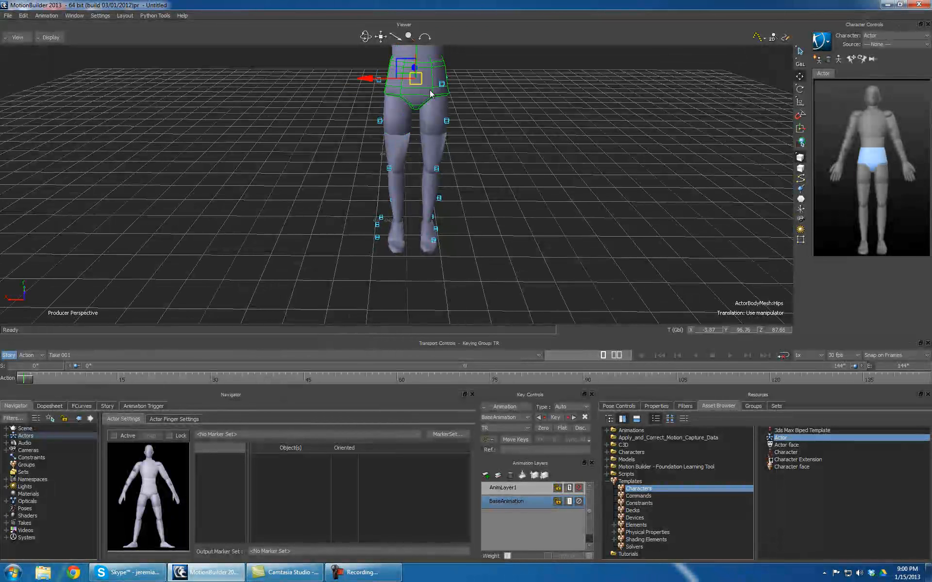
pyautogui.moveTo(364, 78); pyautogui.dragTo(360, 78)
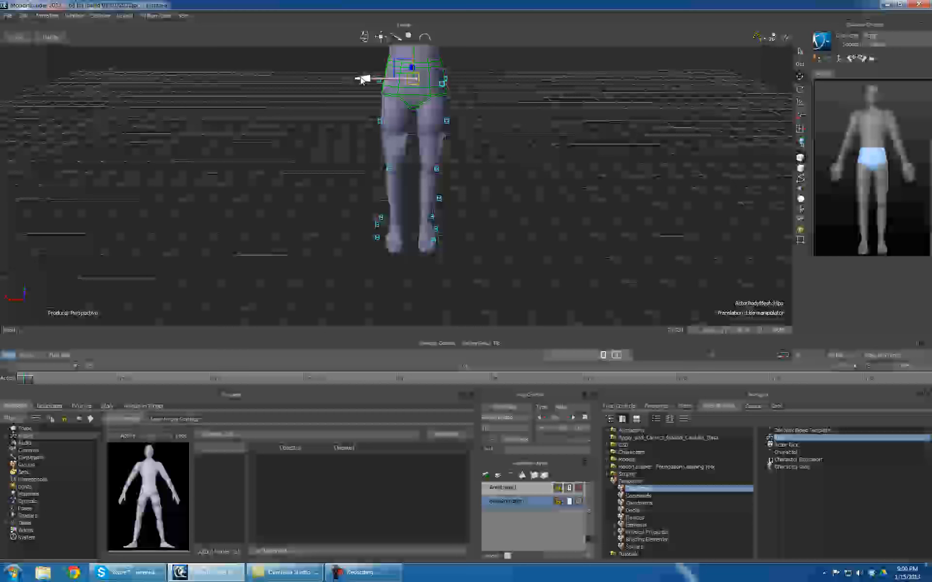
# - Rotate the right thigh to about Z -175 and the right lower leg to about Z -177.7 to match the leg markers
pyautogui.click(398, 124)
pyautogui.press('e')
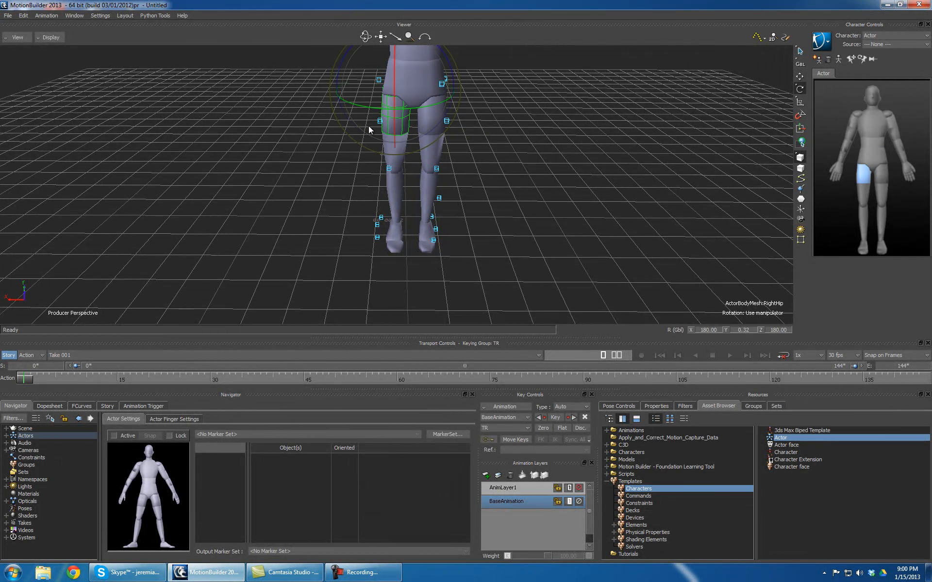
pyautogui.moveTo(335, 83); pyautogui.dragTo(333, 80)
pyautogui.click(397, 217)
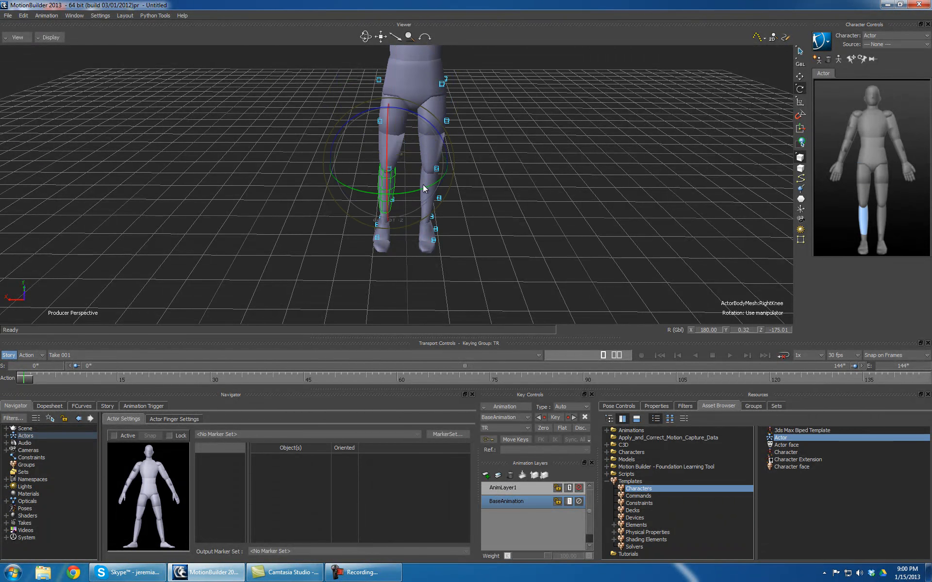
pyautogui.moveTo(335, 132); pyautogui.dragTo(334, 132)
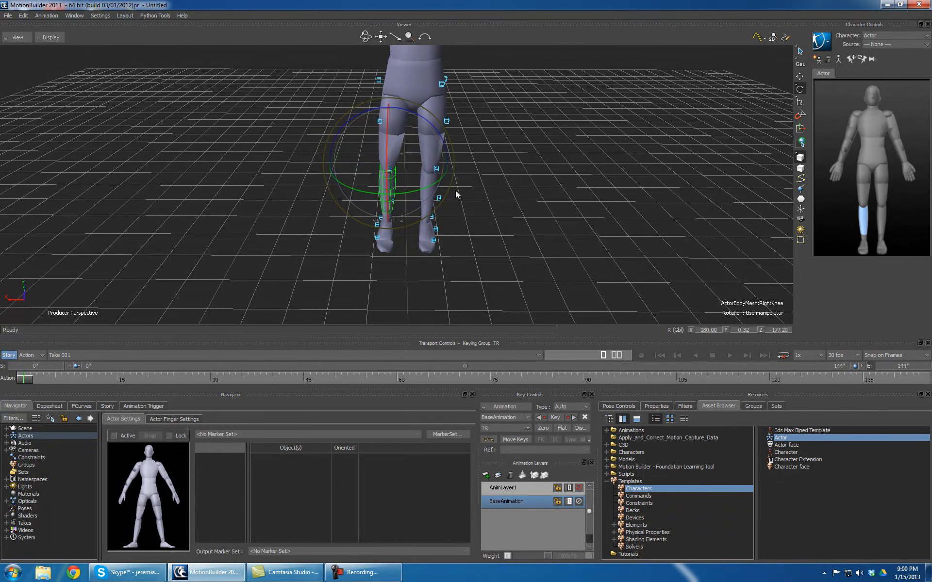
pyautogui.keyDown('ctrl'); pyautogui.keyDown('shift'); pyautogui.moveTo(545, 214); pyautogui.dragTo(493, 202); pyautogui.keyUp('shift'); pyautogui.keyUp('ctrl')
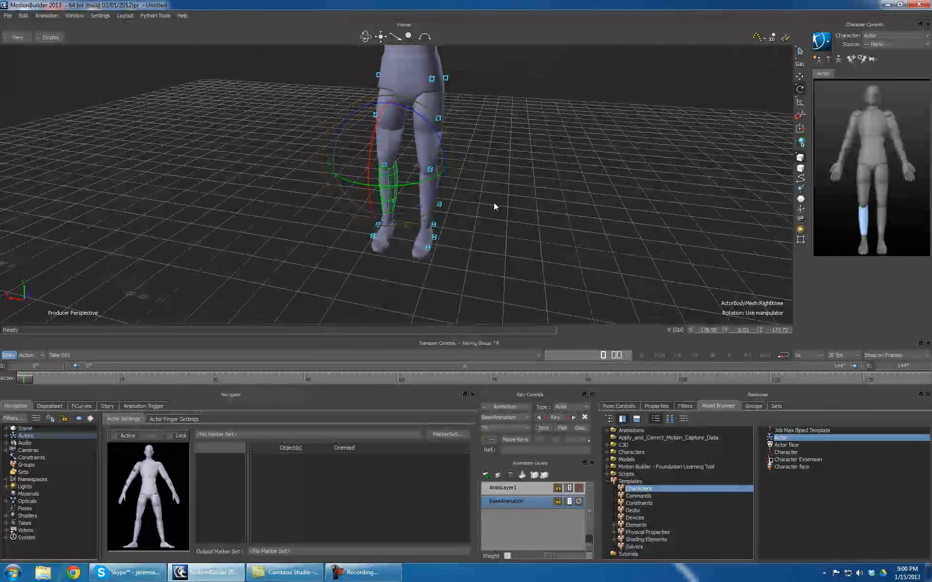
# - Rotate the left thigh slightly, to about Z 179.25, to line it up with the left leg markers
pyautogui.click(437, 108)
pyautogui.keyDown('ctrl'); pyautogui.keyDown('shift'); pyautogui.moveTo(525, 163); pyautogui.dragTo(470, 136); pyautogui.keyUp('shift'); pyautogui.keyUp('ctrl')
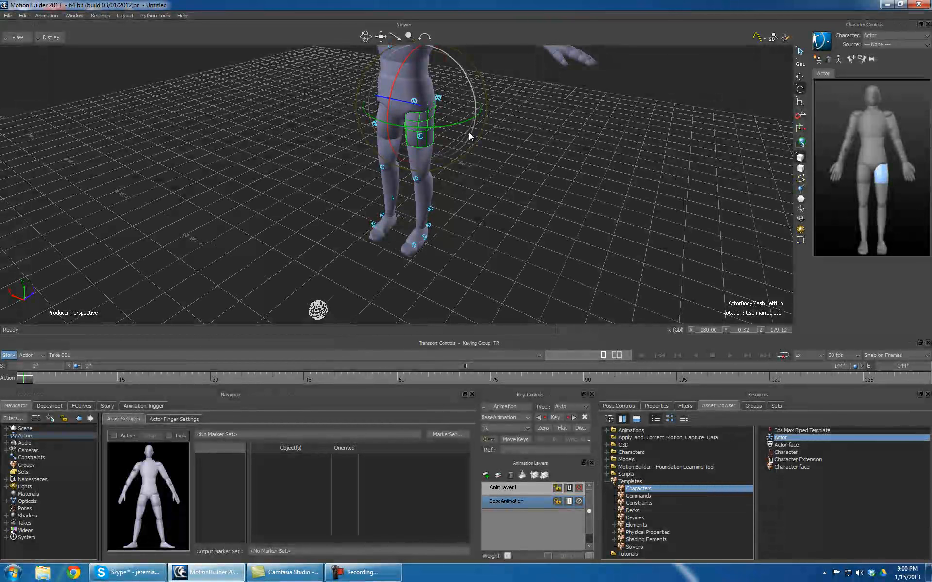
pyautogui.keyDown('ctrl'); pyautogui.keyDown('shift'); pyautogui.moveTo(472, 199); pyautogui.dragTo(526, 181); pyautogui.keyUp('shift'); pyautogui.keyUp('ctrl')
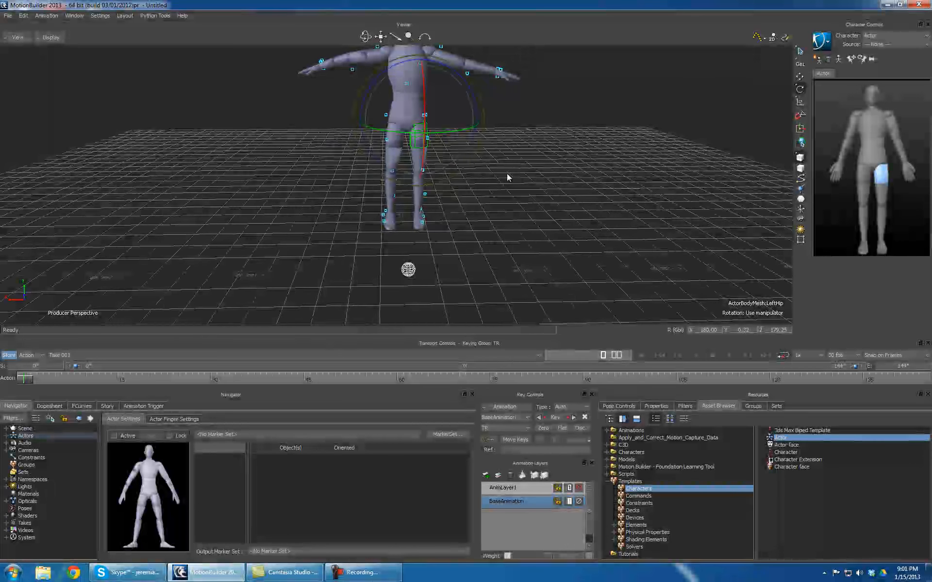
pyautogui.keyDown('ctrl'); pyautogui.keyDown('shift'); pyautogui.moveTo(506, 175); pyautogui.dragTo(487, 228); pyautogui.keyUp('shift'); pyautogui.keyUp('ctrl')
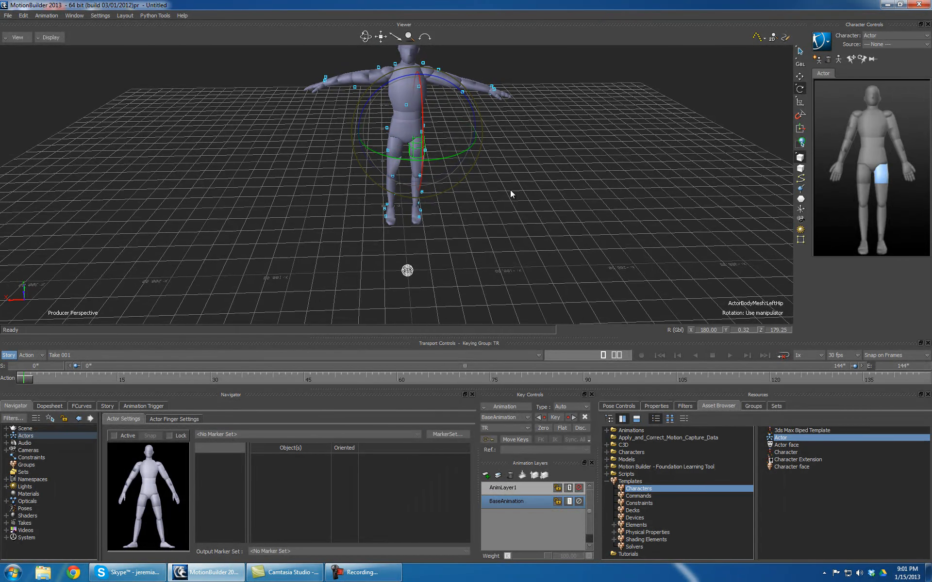
# - Create a marker set for the Actor in its settings
pyautogui.click(906, 193)
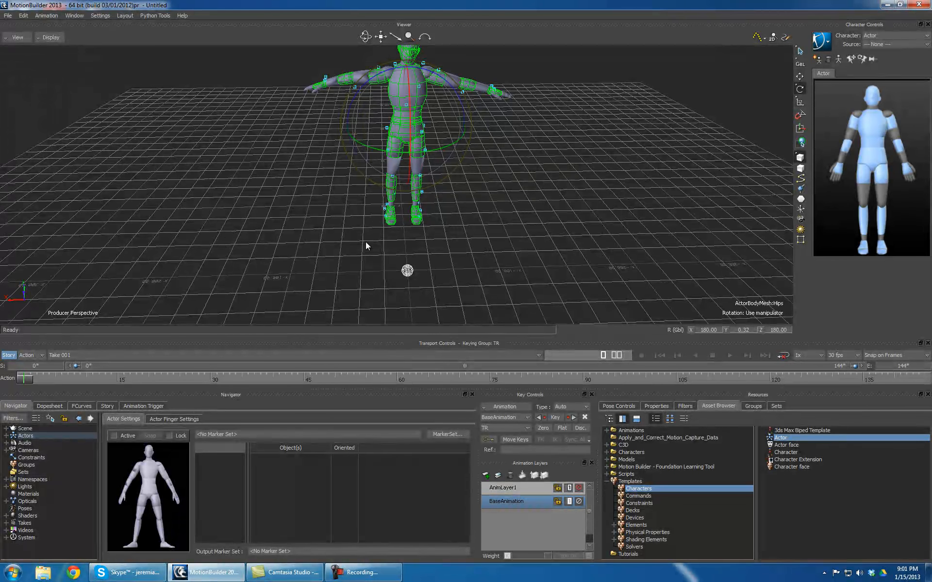
pyautogui.click(347, 216)
pyautogui.keyDown('ctrl'); pyautogui.keyDown('shift'); pyautogui.moveTo(191, 250); pyautogui.dragTo(278, 228); pyautogui.keyUp('shift'); pyautogui.keyUp('ctrl')
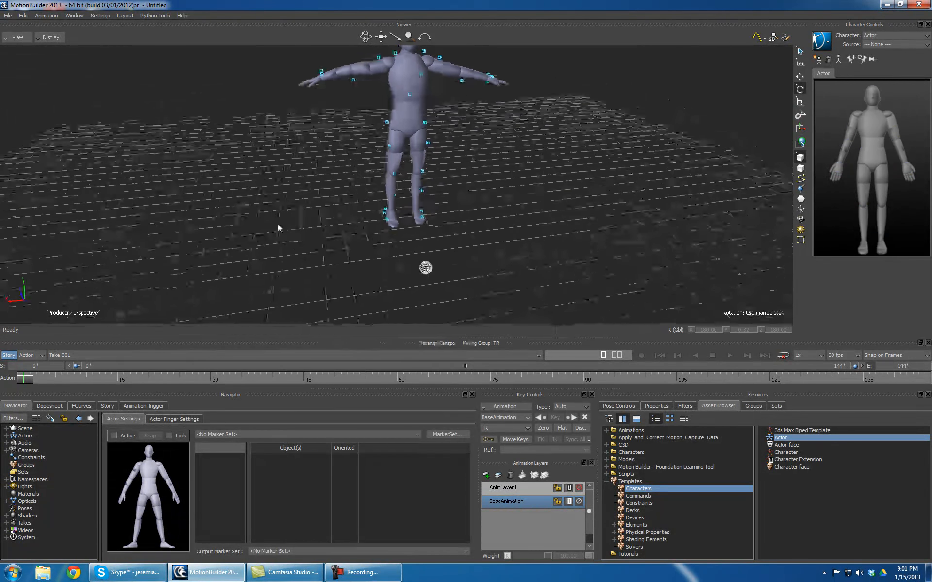
pyautogui.click(445, 434)
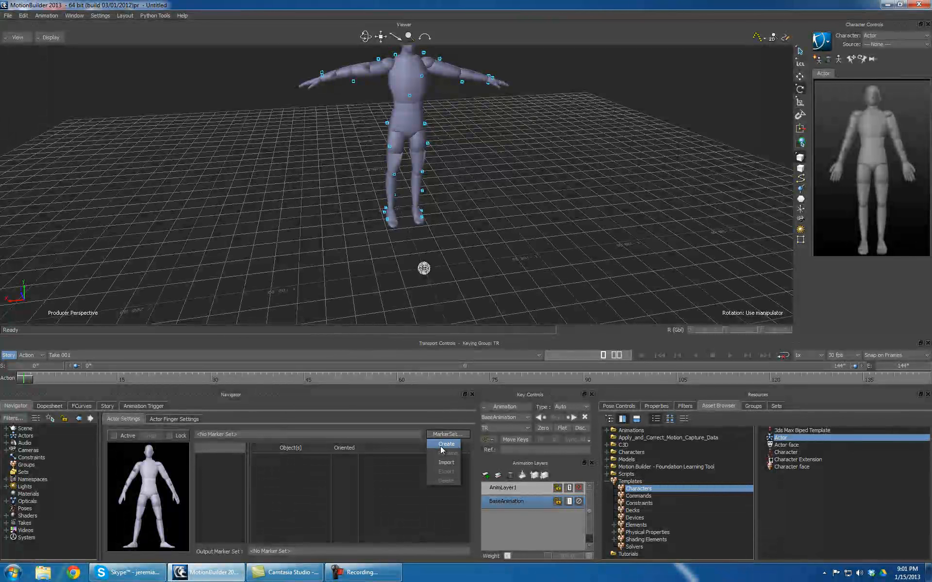
pyautogui.click(445, 445)
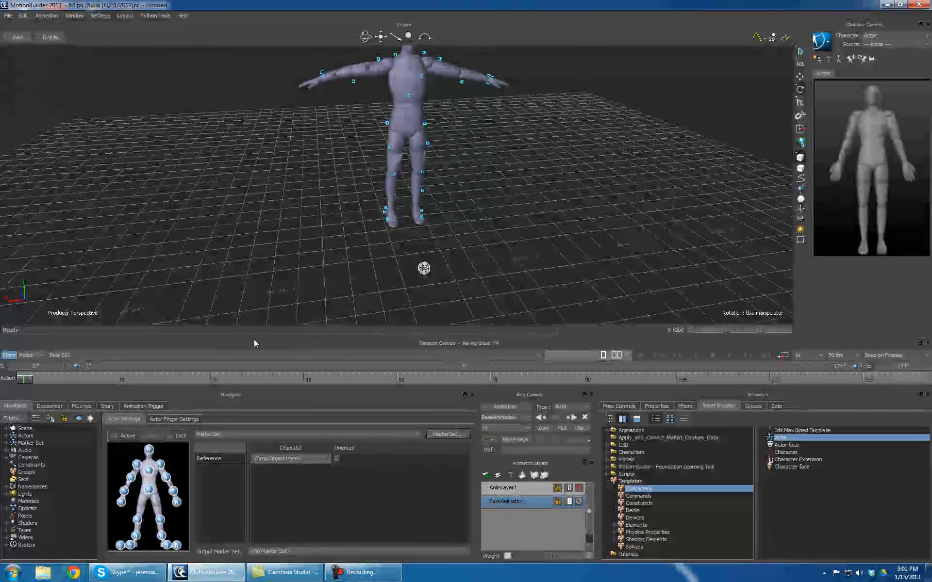
# - Examine which markers surround the Actor's head, torso and limbs, viewing the body from several angles in the Perspective view
pyautogui.keyDown('ctrl'); pyautogui.keyDown('shift'); pyautogui.moveTo(503, 196); pyautogui.dragTo(415, 204); pyautogui.keyUp('shift'); pyautogui.keyUp('ctrl')
pyautogui.keyDown('shift'); pyautogui.moveTo(340, 196); pyautogui.dragTo(444, 194); pyautogui.keyUp('shift')
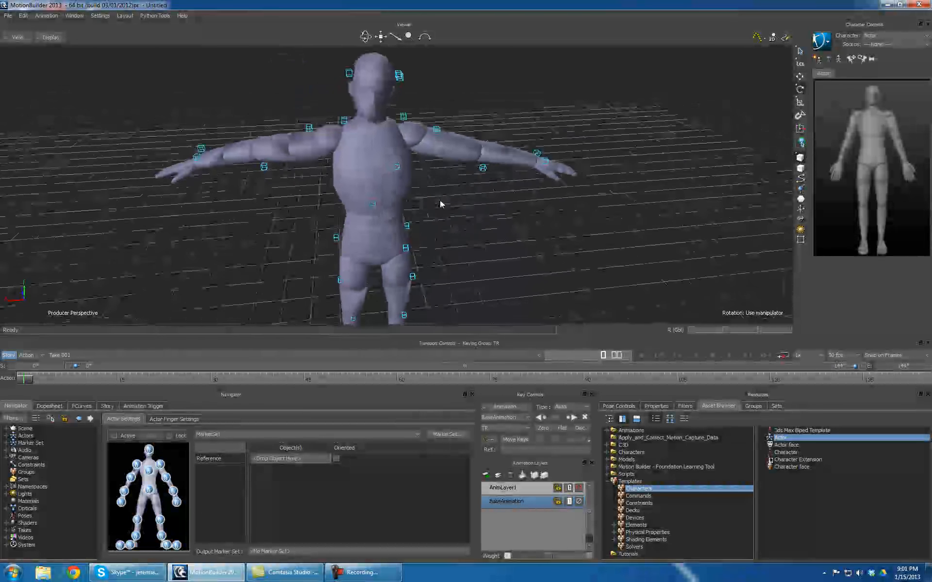
pyautogui.keyDown('ctrl'); pyautogui.keyDown('shift'); pyautogui.moveTo(516, 217); pyautogui.dragTo(367, 93); pyautogui.keyUp('shift'); pyautogui.keyUp('ctrl')
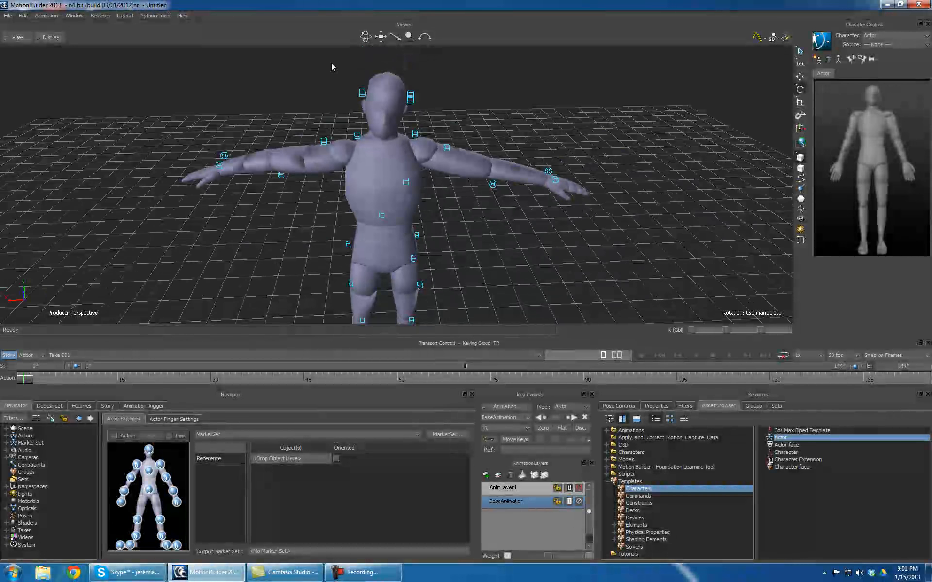
pyautogui.moveTo(443, 113); pyautogui.dragTo(444, 114)
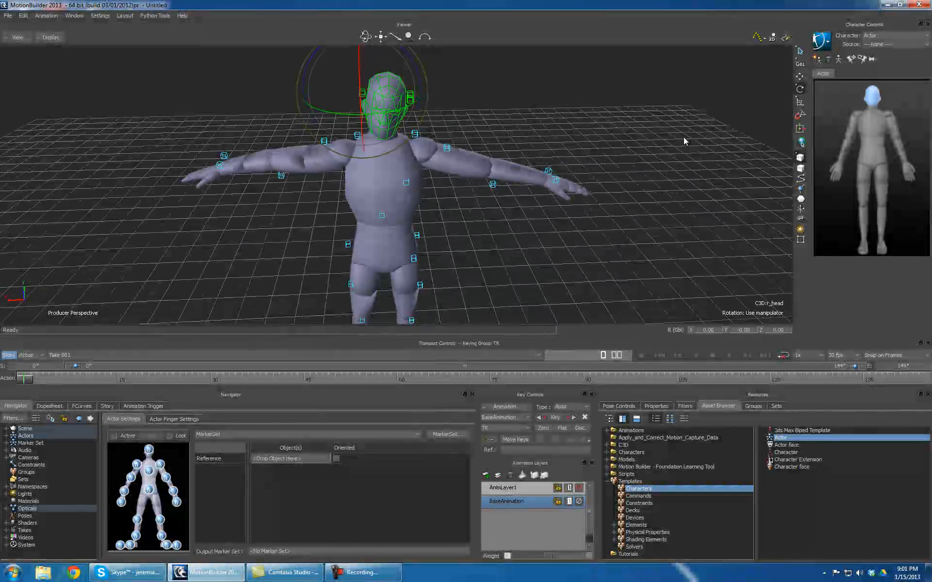
pyautogui.click(465, 84)
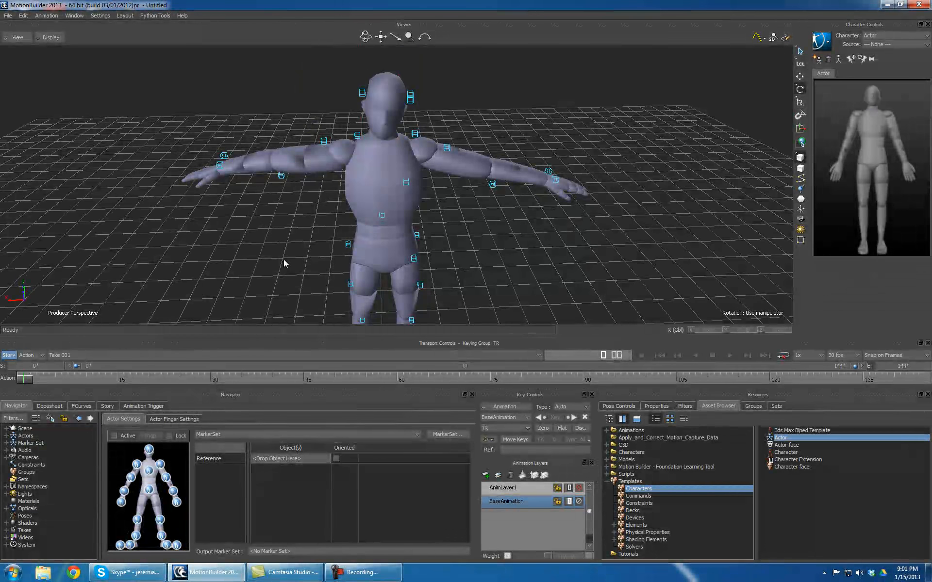
pyautogui.keyDown('ctrl'); pyautogui.keyDown('shift'); pyautogui.moveTo(465, 112); pyautogui.dragTo(465, 124); pyautogui.keyUp('shift'); pyautogui.keyUp('ctrl')
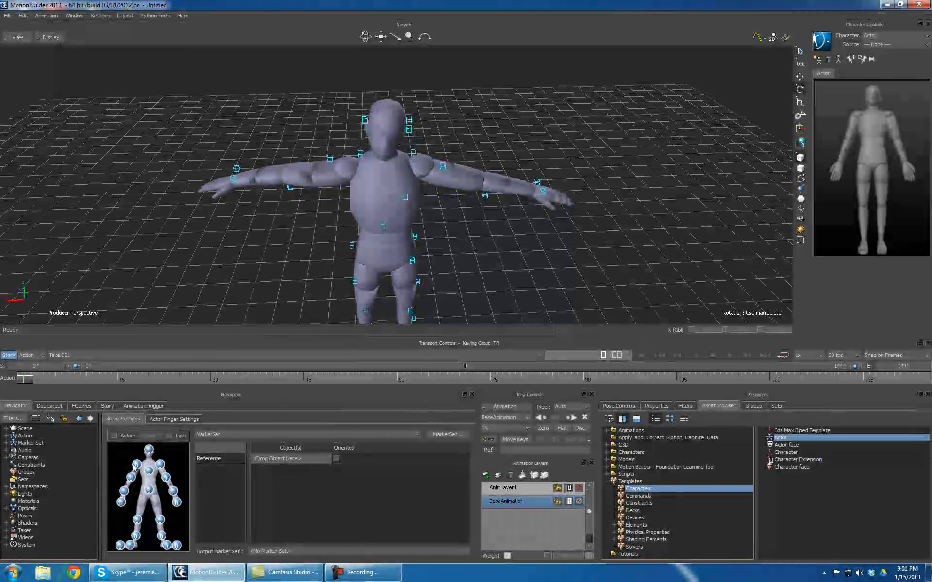
pyautogui.keyDown('ctrl'); pyautogui.keyDown('shift'); pyautogui.moveTo(291, 238); pyautogui.dragTo(301, 211); pyautogui.keyUp('shift'); pyautogui.keyUp('ctrl')
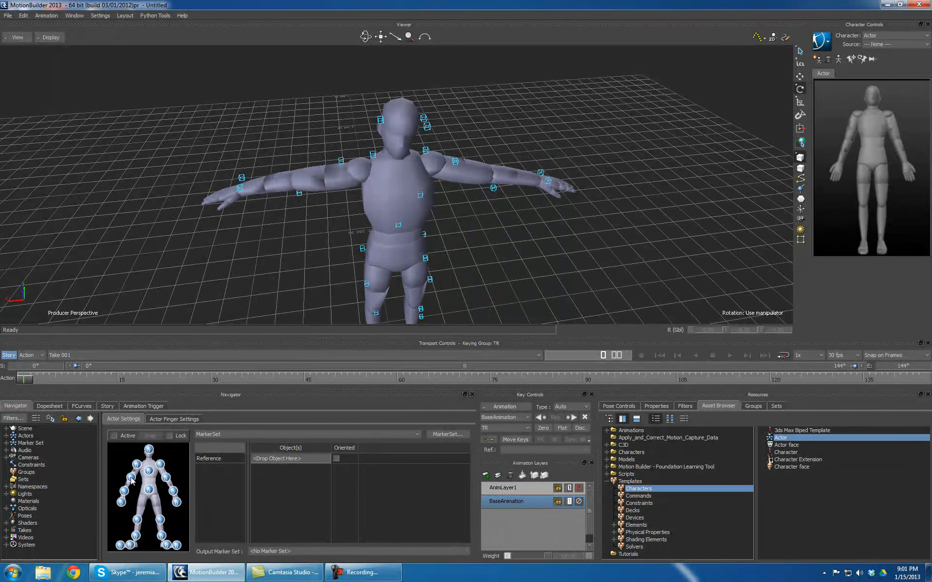
pyautogui.click(279, 270)
pyautogui.click(328, 308)
pyautogui.keyDown('ctrl'); pyautogui.keyDown('shift'); pyautogui.moveTo(535, 266); pyautogui.dragTo(478, 243); pyautogui.keyUp('shift'); pyautogui.keyUp('ctrl')
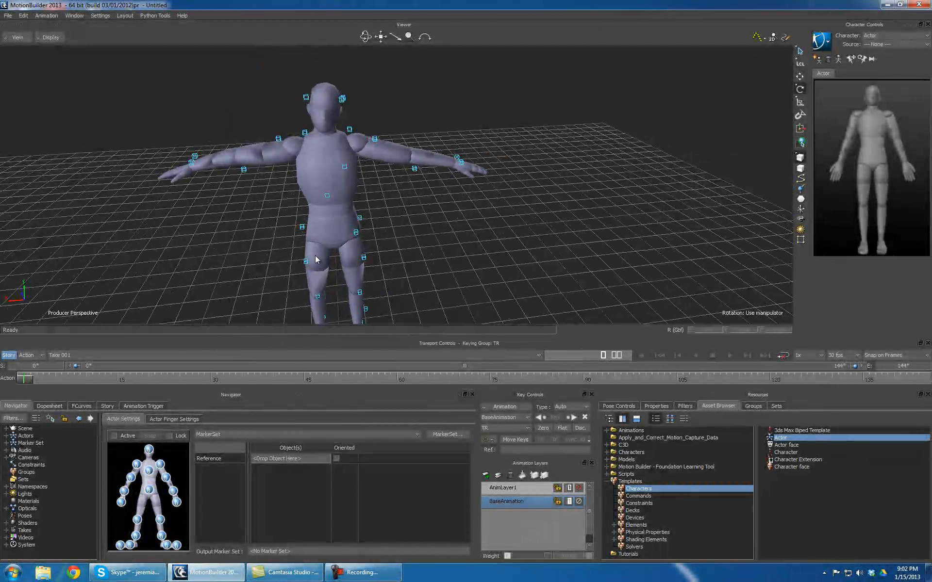
pyautogui.keyDown('ctrl'); pyautogui.keyDown('shift'); pyautogui.moveTo(400, 235); pyautogui.dragTo(463, 242); pyautogui.keyUp('shift'); pyautogui.keyUp('ctrl')
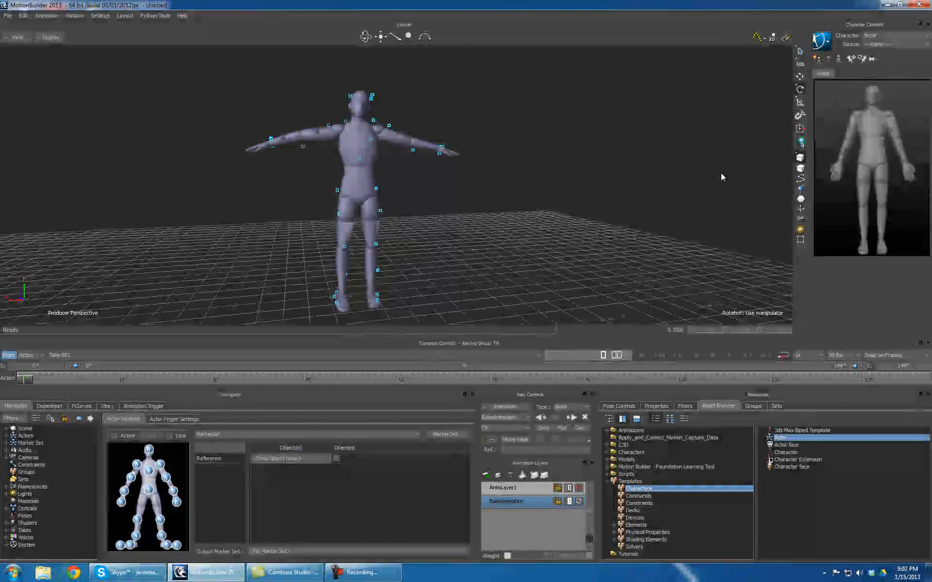
pyautogui.keyDown('ctrl'); pyautogui.keyDown('shift'); pyautogui.moveTo(534, 112); pyautogui.dragTo(392, 113); pyautogui.keyUp('shift'); pyautogui.keyUp('ctrl')
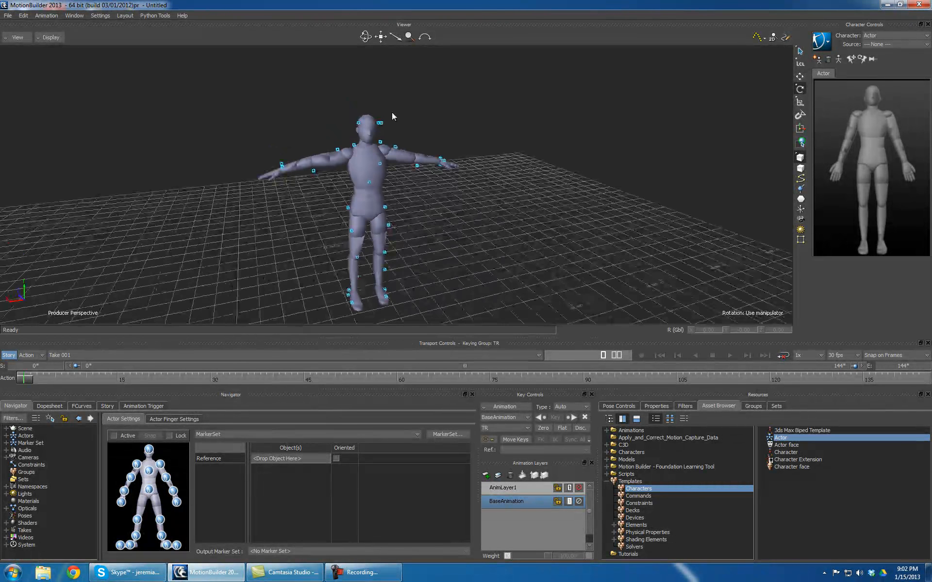
pyautogui.click(342, 132)
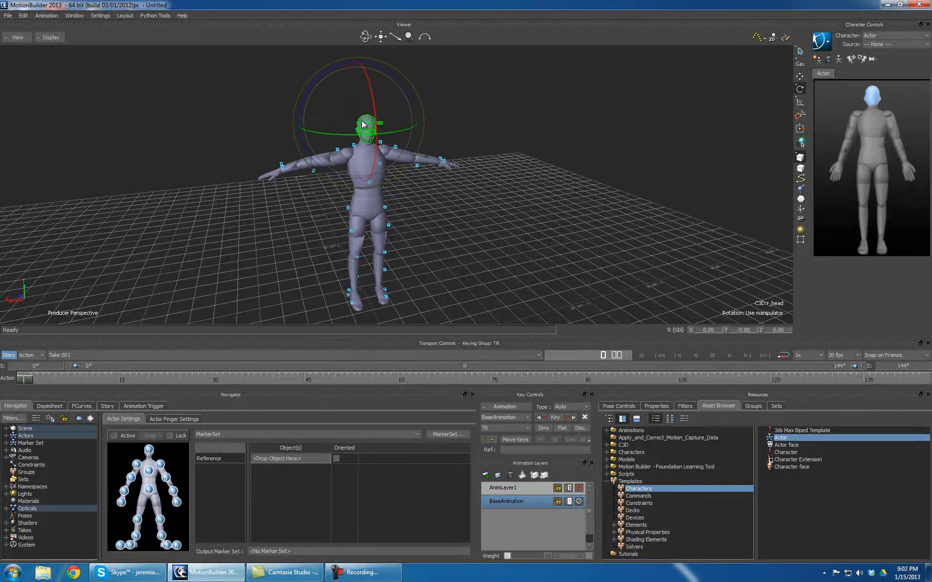
pyautogui.click(506, 100)
pyautogui.keyDown('ctrl'); pyautogui.keyDown('shift'); pyautogui.moveTo(498, 169); pyautogui.dragTo(816, 181); pyautogui.keyUp('shift'); pyautogui.keyUp('ctrl')
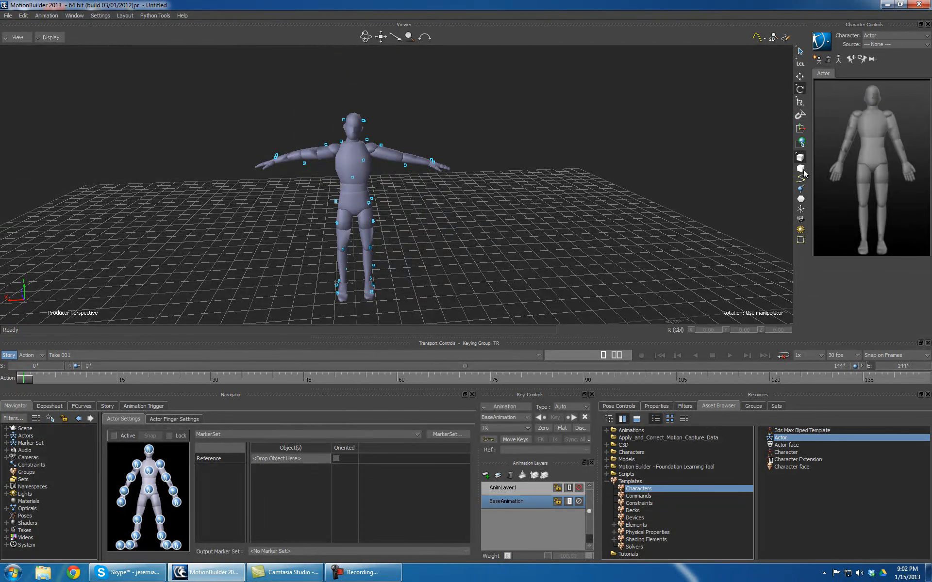
# - Limit viewport selection to models and test it by selecting the Actor's head, chest and left arm segments
pyautogui.click(802, 170)
pyautogui.click(352, 133)
pyautogui.keyDown('ctrl'); pyautogui.keyDown('shift'); pyautogui.moveTo(350, 136); pyautogui.dragTo(313, 127); pyautogui.keyUp('shift'); pyautogui.keyUp('ctrl')
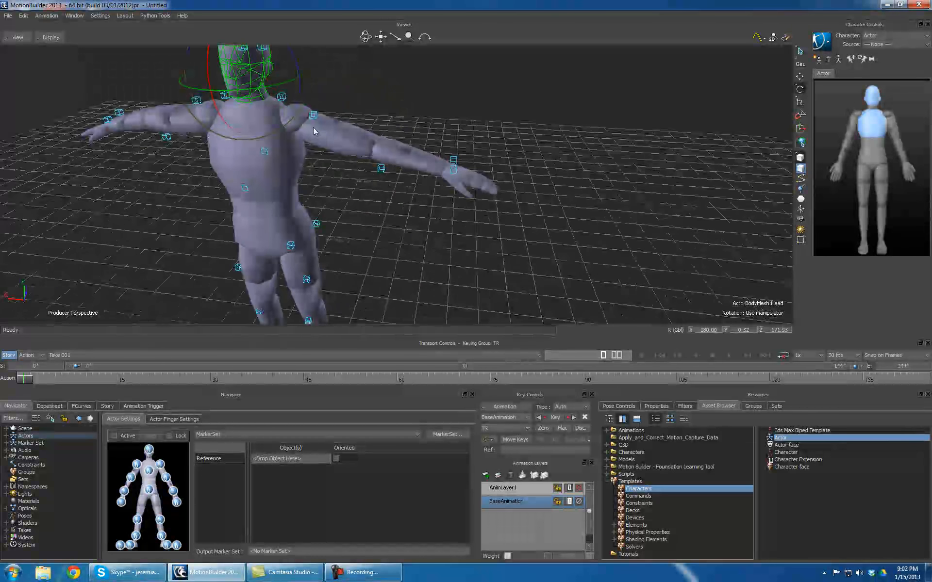
pyautogui.click(360, 155)
pyautogui.click(419, 159)
pyautogui.moveTo(483, 120); pyautogui.dragTo(385, 224)
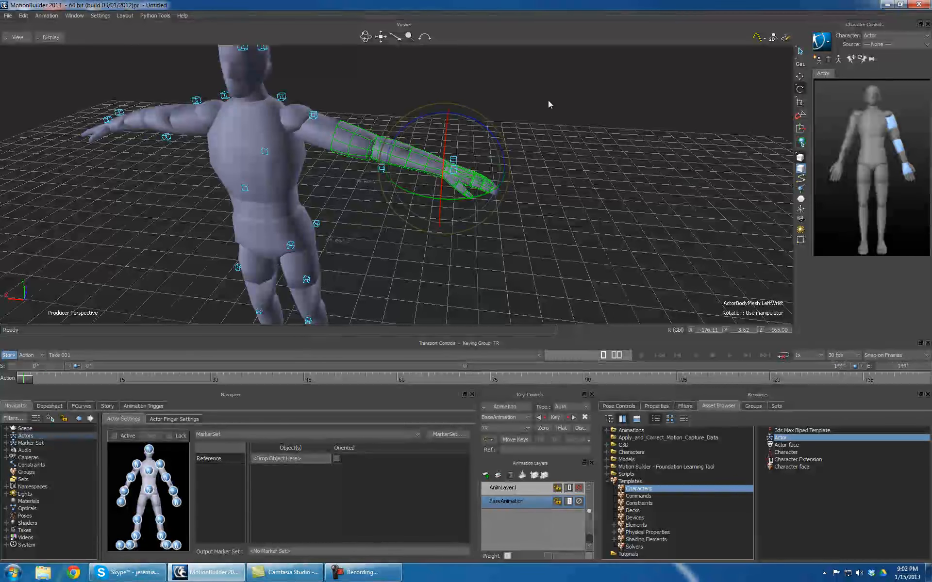
pyautogui.moveTo(549, 101); pyautogui.dragTo(381, 225)
pyautogui.click(568, 149)
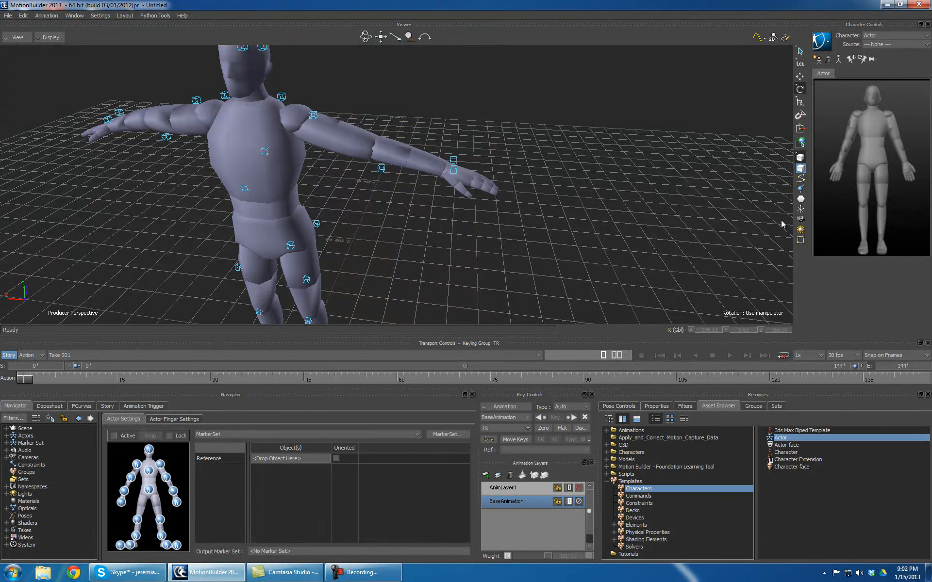
# - Restrict selection to markers and assign the l_back_head, l_center_head, l_front_head and r_head markers to the Actor's head
pyautogui.click(801, 200)
pyautogui.moveTo(437, 111)
pyautogui.keyDown('ctrl'); pyautogui.keyDown('shift'); pyautogui.mouseDown()
pyautogui.moveTo(459, 118)
pyautogui.moveTo(451, 120)
pyautogui.mouseUp(); pyautogui.keyUp('shift'); pyautogui.keyUp('ctrl')
pyautogui.click(314, 99)
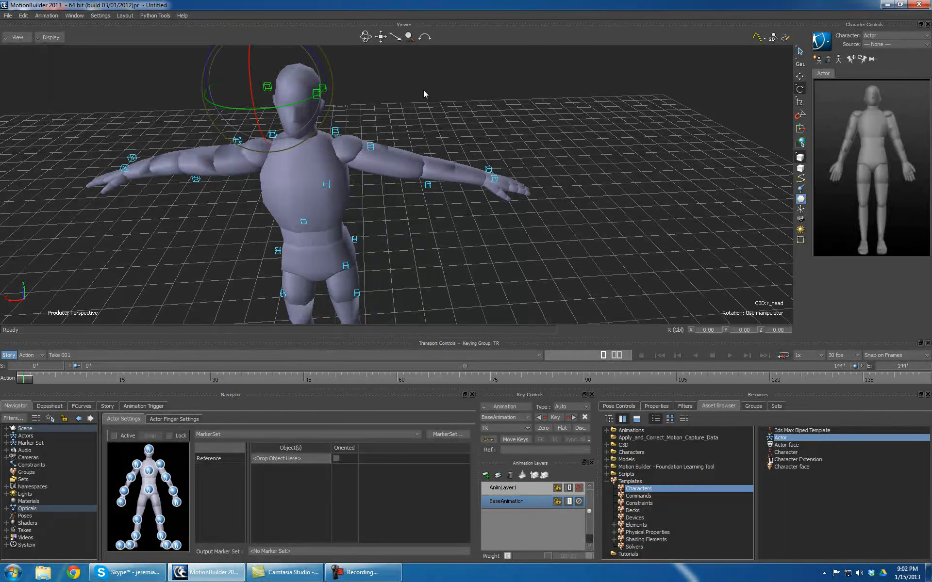
pyautogui.keyDown('ctrl'); pyautogui.keyDown('shift'); pyautogui.moveTo(580, 144); pyautogui.dragTo(477, 103); pyautogui.keyUp('shift'); pyautogui.keyUp('ctrl')
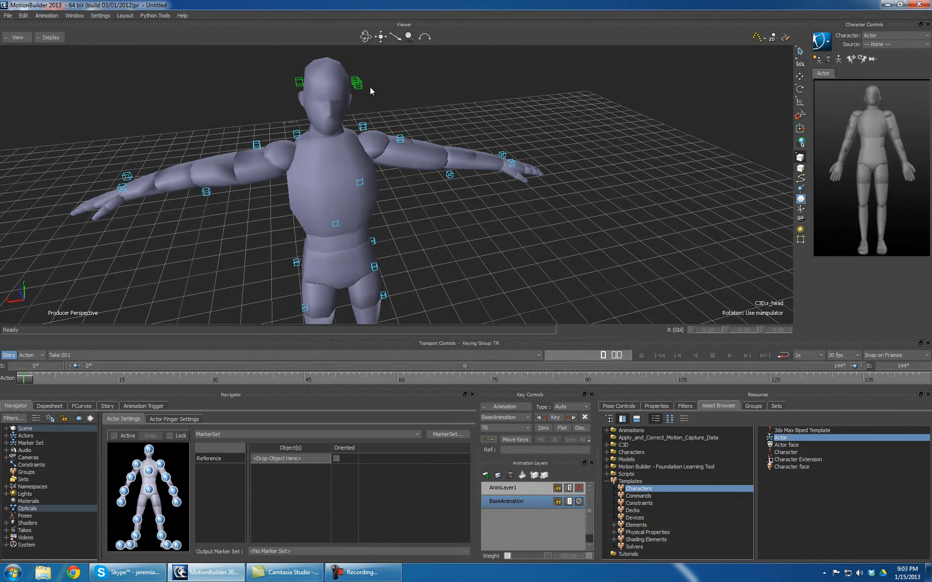
pyautogui.keyDown('alt'); pyautogui.moveTo(357, 84); pyautogui.dragTo(197, 340); pyautogui.keyUp('alt')
pyautogui.keyDown('alt'); pyautogui.moveTo(149, 452); pyautogui.dragTo(149, 451); pyautogui.keyUp('alt')
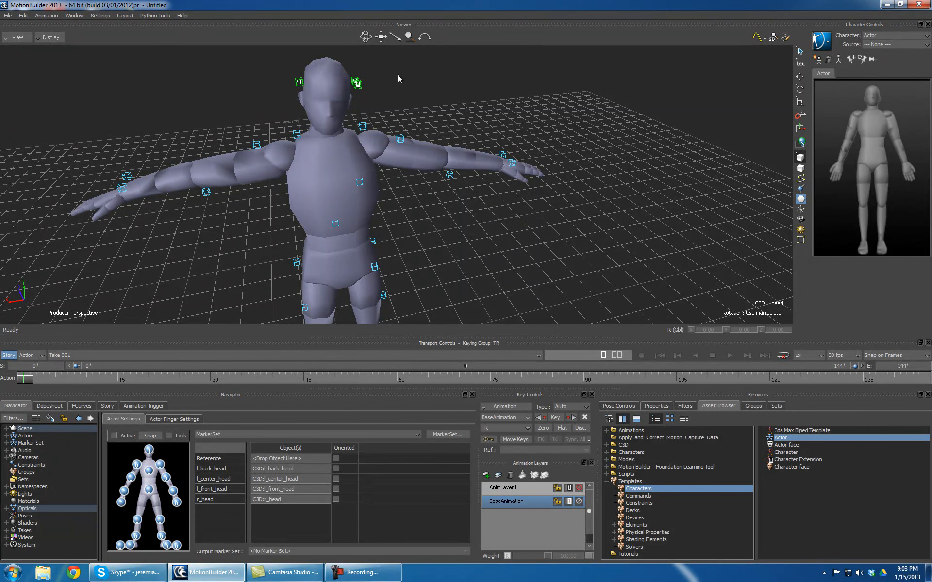
# - Compare the normal, X-Ray and Models only displays of the Actor and its markers from several angles
pyautogui.keyDown('ctrl'); pyautogui.keyDown('shift'); pyautogui.moveTo(402, 96); pyautogui.dragTo(383, 221); pyautogui.keyUp('shift'); pyautogui.keyUp('ctrl')
pyautogui.keyDown('shift'); pyautogui.moveTo(397, 170); pyautogui.dragTo(449, 85); pyautogui.keyUp('shift')
pyautogui.hotkey('ctrl', 'a')
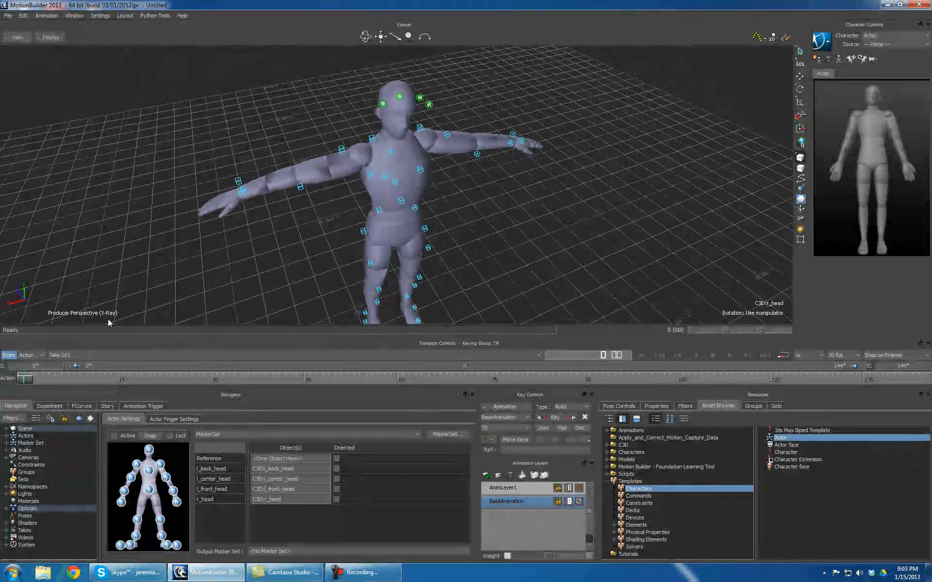
pyautogui.hotkey('ctrl', 'a')
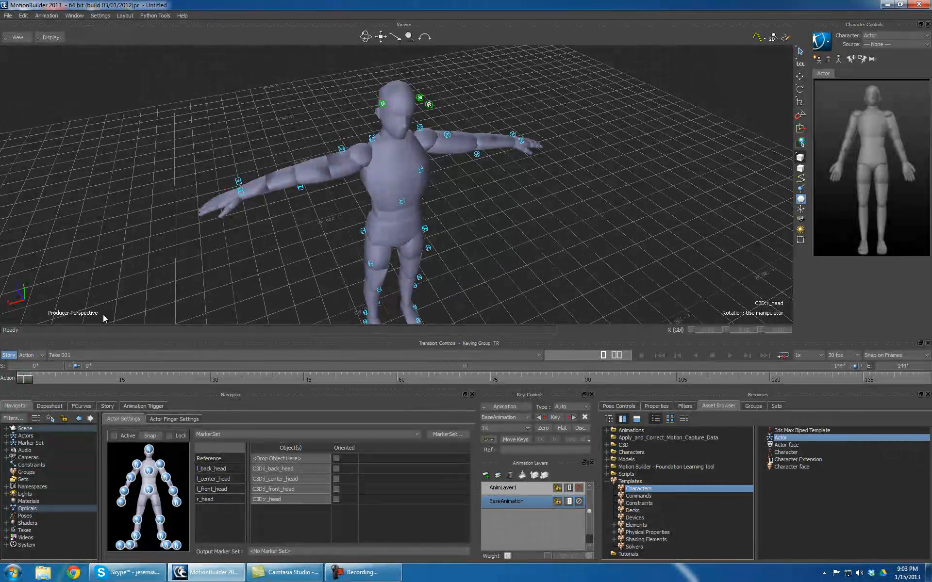
pyautogui.hotkey('ctrl', 'a')
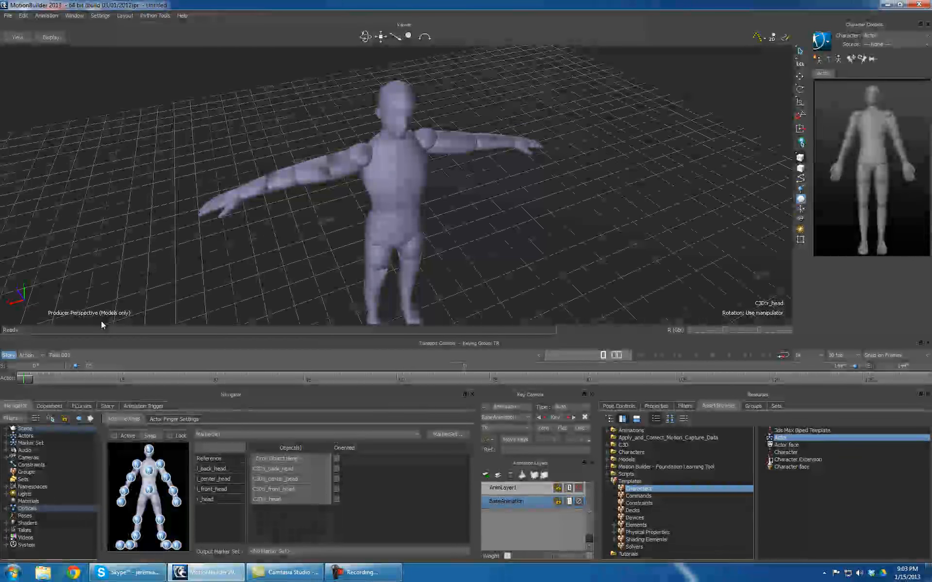
pyautogui.hotkey('ctrl', 'a')
pyautogui.hotkey('ctrl', 'a')
pyautogui.hotkey('ctrl', 'a')
pyautogui.keyDown('ctrl'); pyautogui.keyDown('shift'); pyautogui.moveTo(139, 121); pyautogui.dragTo(37, 107); pyautogui.keyUp('shift'); pyautogui.keyUp('ctrl')
pyautogui.keyDown('ctrl'); pyautogui.keyDown('shift'); pyautogui.moveTo(449, 194); pyautogui.dragTo(356, 123); pyautogui.keyUp('shift'); pyautogui.keyUp('ctrl')
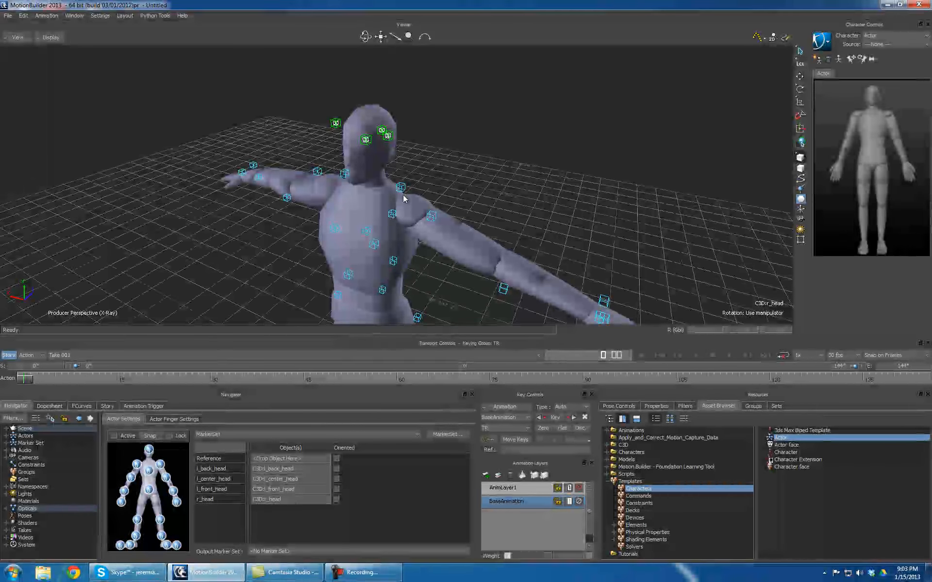
pyautogui.hotkey('ctrl', 'a')
pyautogui.keyDown('ctrl'); pyautogui.keyDown('shift'); pyautogui.moveTo(411, 118); pyautogui.dragTo(319, 178); pyautogui.keyUp('shift'); pyautogui.keyUp('ctrl')
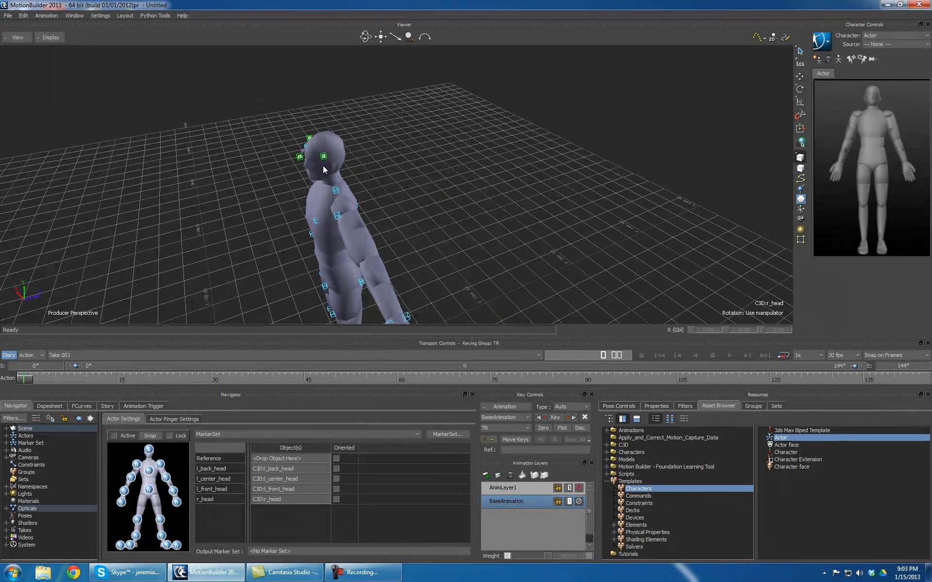
pyautogui.rightClick(392, 155)
pyautogui.click(398, 118)
pyautogui.keyDown('ctrl'); pyautogui.keyDown('shift'); pyautogui.moveTo(398, 118); pyautogui.dragTo(399, 202); pyautogui.keyUp('shift'); pyautogui.keyUp('ctrl')
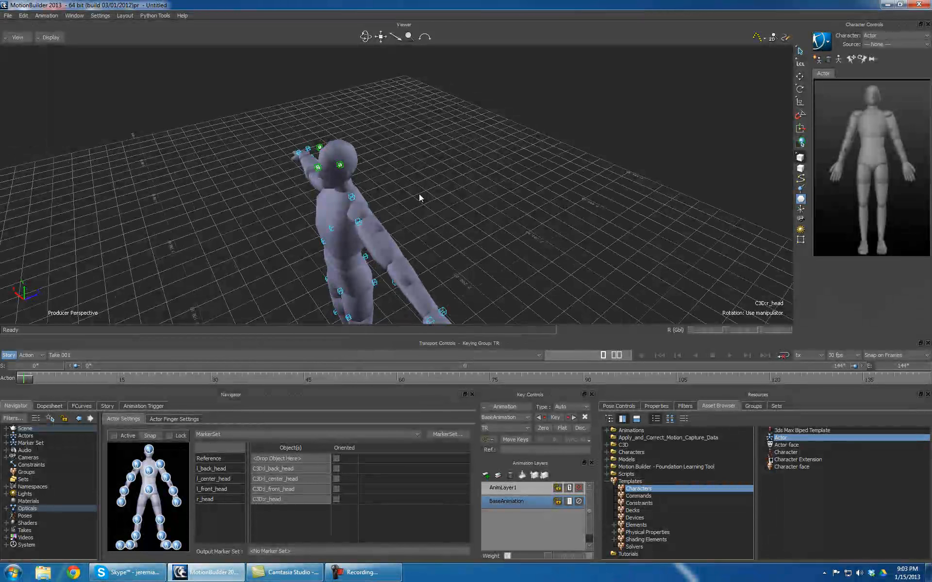
# - Switch the Perspective view to X-Ray display and assign the l_shoulder and r_shoulder markers to the Actor's left and right shoulders
pyautogui.hotkey('ctrl', 'a')
pyautogui.hotkey('ctrl', 'a')
pyautogui.keyDown('ctrl'); pyautogui.keyDown('shift'); pyautogui.moveTo(376, 180); pyautogui.dragTo(481, 181); pyautogui.keyUp('shift'); pyautogui.keyUp('ctrl')
pyautogui.click(441, 162)
pyautogui.rightClick(485, 136)
pyautogui.click(466, 124)
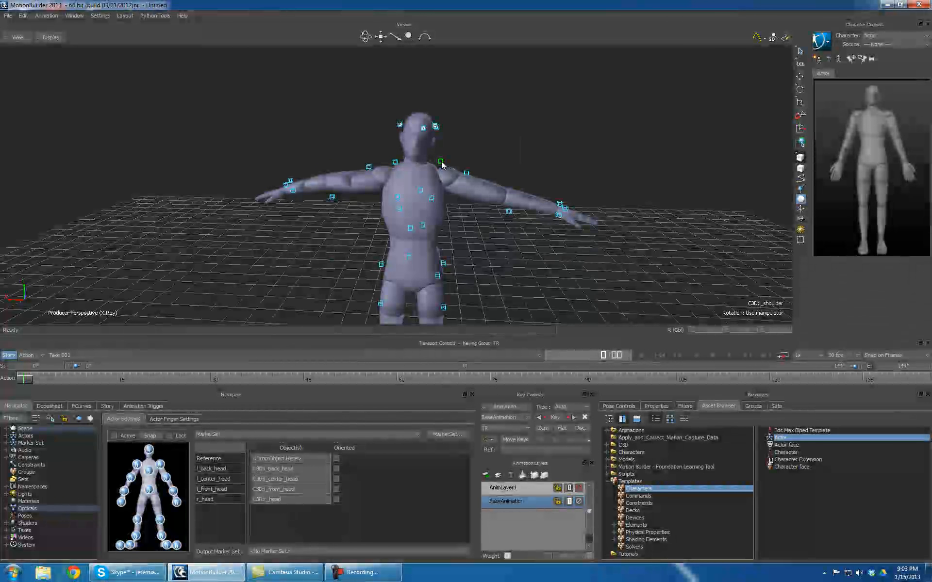
pyautogui.moveTo(353, 263)
pyautogui.mouseDown()
pyautogui.moveTo(272, 340)
pyautogui.moveTo(165, 467)
pyautogui.mouseUp()
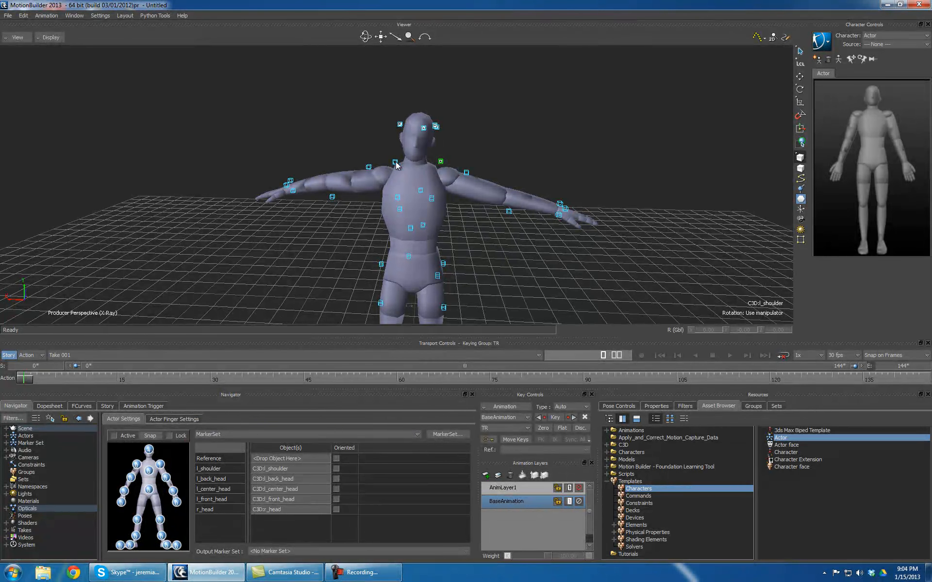
pyautogui.moveTo(396, 164); pyautogui.dragTo(298, 290)
pyautogui.moveTo(174, 420); pyautogui.dragTo(138, 467)
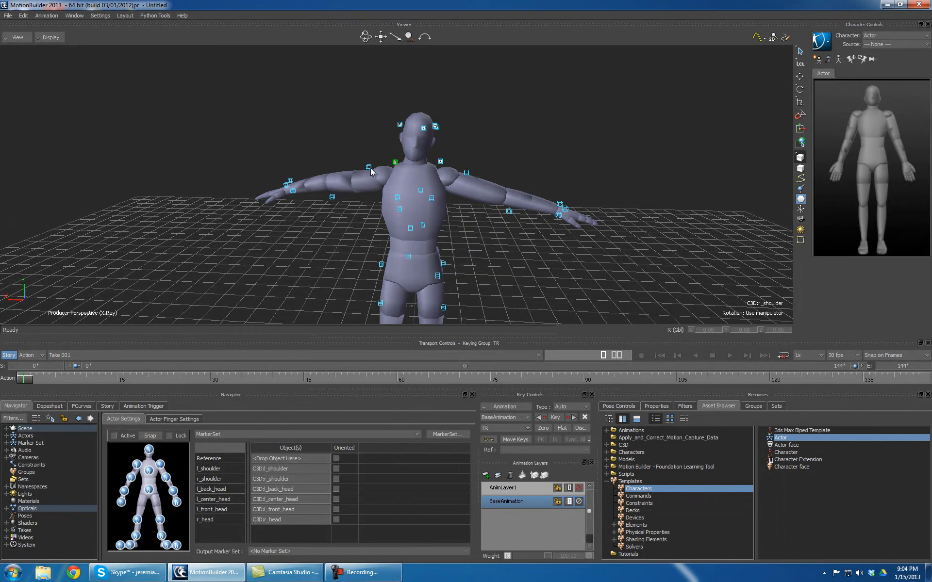
# - Assign r_upper_arm, r_elbow and the inner, outer and top right wrist markers to the Actor's right upper arm, elbow and wrist
pyautogui.moveTo(370, 168)
pyautogui.mouseDown()
pyautogui.moveTo(177, 454)
pyautogui.moveTo(138, 483)
pyautogui.mouseUp()
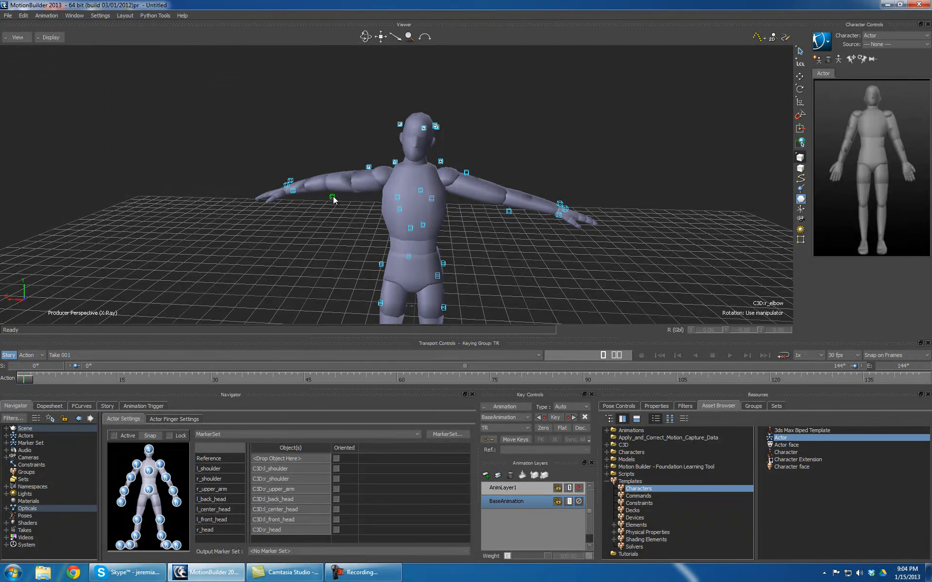
pyautogui.moveTo(124, 494); pyautogui.dragTo(124, 494)
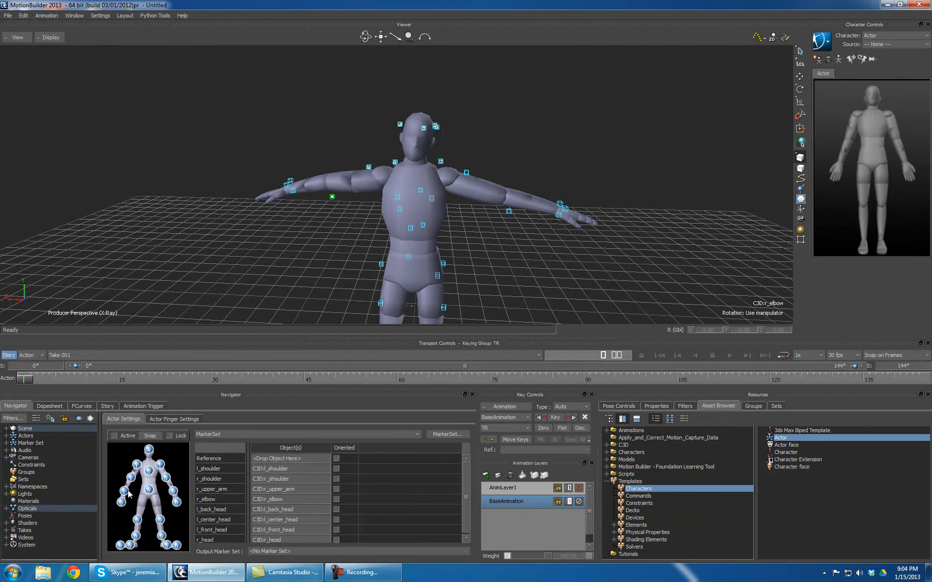
pyautogui.click(288, 183)
pyautogui.scroll(-3, 297, 223)
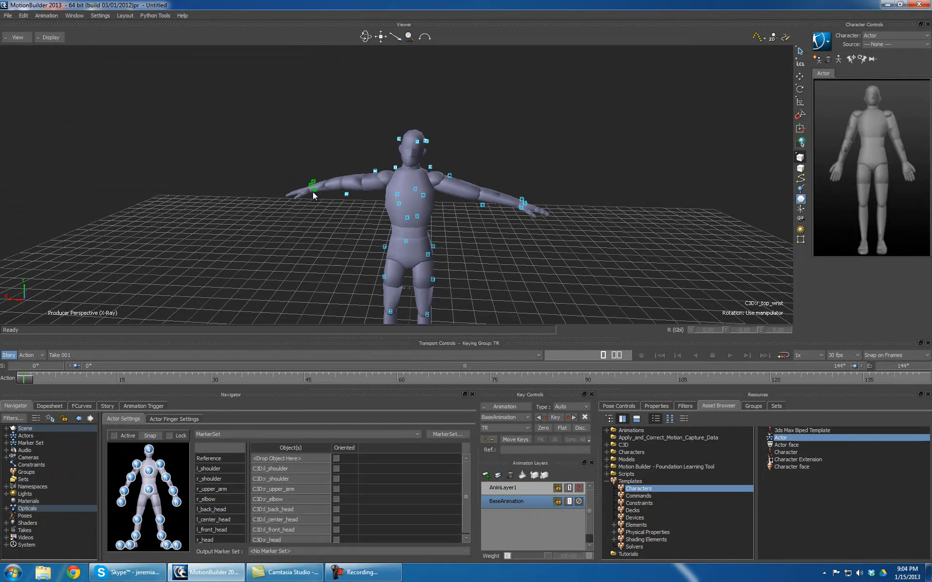
pyautogui.moveTo(201, 364); pyautogui.dragTo(123, 507)
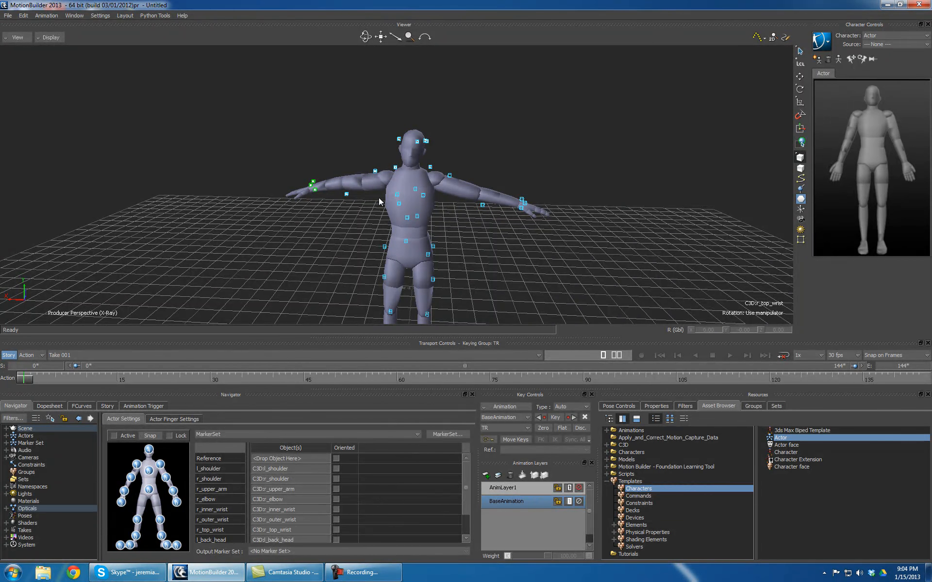
# - Assign the top, inner and outer left wrist markers, l_elbow and l_upper_arm to the Actor's left wrist, elbow and upper arm
pyautogui.moveTo(517, 243); pyautogui.dragTo(528, 241)
pyautogui.keyDown('alt'); pyautogui.moveTo(526, 203); pyautogui.dragTo(267, 448); pyautogui.keyUp('alt')
pyautogui.moveTo(178, 509); pyautogui.dragTo(178, 508)
pyautogui.click(483, 205)
pyautogui.moveTo(482, 205)
pyautogui.mouseDown()
pyautogui.moveTo(388, 510)
pyautogui.moveTo(174, 490)
pyautogui.moveTo(185, 493)
pyautogui.mouseUp()
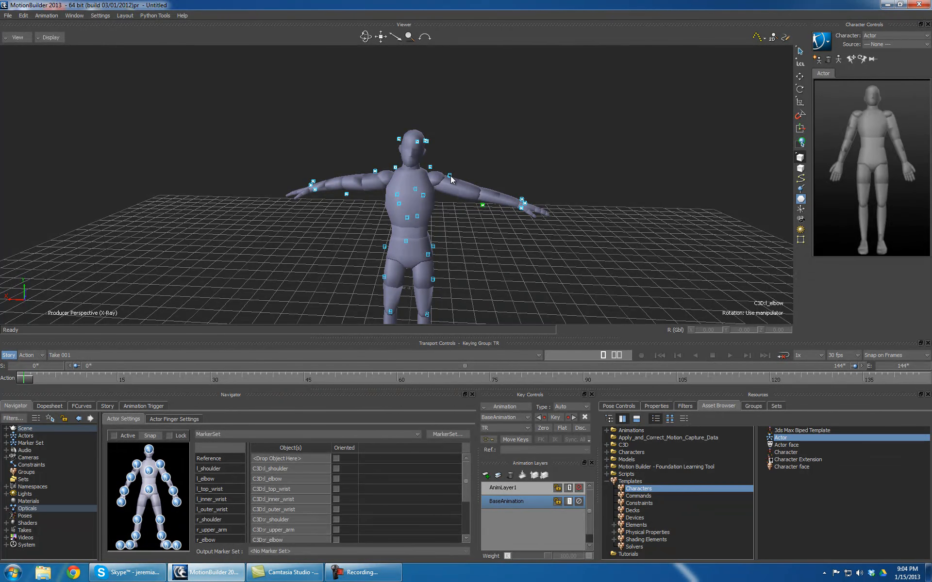
pyautogui.moveTo(450, 177); pyautogui.dragTo(170, 482)
# - Assign the l_chest, c_upper_back, r_chest, r_back and c_chest markers to the Actor's chest
pyautogui.keyDown('ctrl'); pyautogui.keyDown('shift'); pyautogui.moveTo(480, 243); pyautogui.dragTo(640, 200); pyautogui.keyUp('shift'); pyautogui.keyUp('ctrl')
pyautogui.scroll(4, 531, 236)
pyautogui.moveTo(562, 210)
pyautogui.keyDown('ctrl'); pyautogui.keyDown('shift'); pyautogui.mouseDown()
pyautogui.moveTo(565, 223)
pyautogui.moveTo(546, 218)
pyautogui.mouseUp(); pyautogui.keyUp('shift'); pyautogui.keyUp('ctrl')
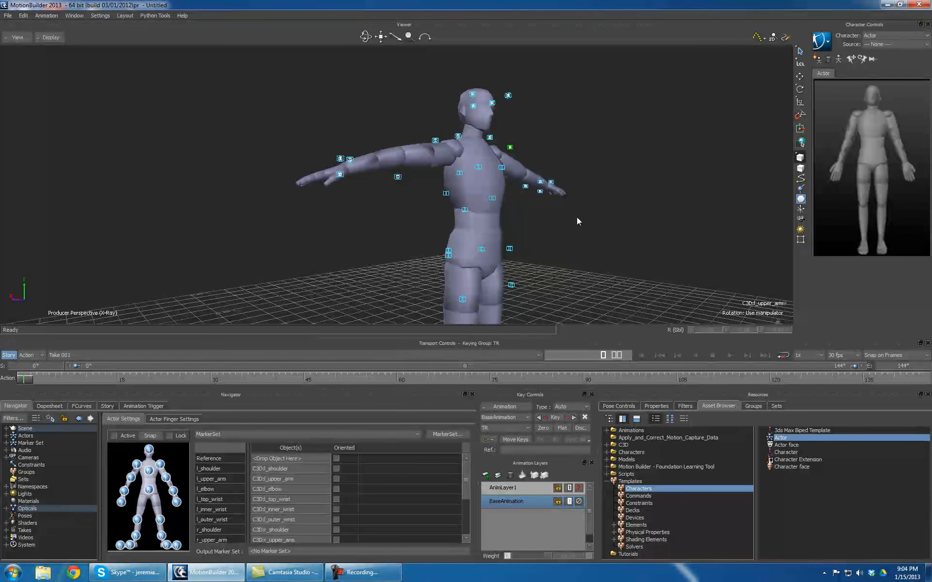
pyautogui.keyDown('ctrl'); pyautogui.keyDown('shift'); pyautogui.moveTo(588, 213); pyautogui.dragTo(389, 188); pyautogui.keyUp('shift'); pyautogui.keyUp('ctrl')
pyautogui.keyDown('ctrl'); pyautogui.keyDown('shift'); pyautogui.moveTo(452, 223); pyautogui.dragTo(462, 256); pyautogui.keyUp('shift'); pyautogui.keyUp('ctrl')
pyautogui.keyDown('ctrl'); pyautogui.keyDown('shift'); pyautogui.moveTo(462, 212); pyautogui.dragTo(149, 471); pyautogui.keyUp('shift'); pyautogui.keyUp('ctrl')
# - Try to assign the c_lower_back marker to the Actor's chest
pyautogui.scroll(5, 438, 223)
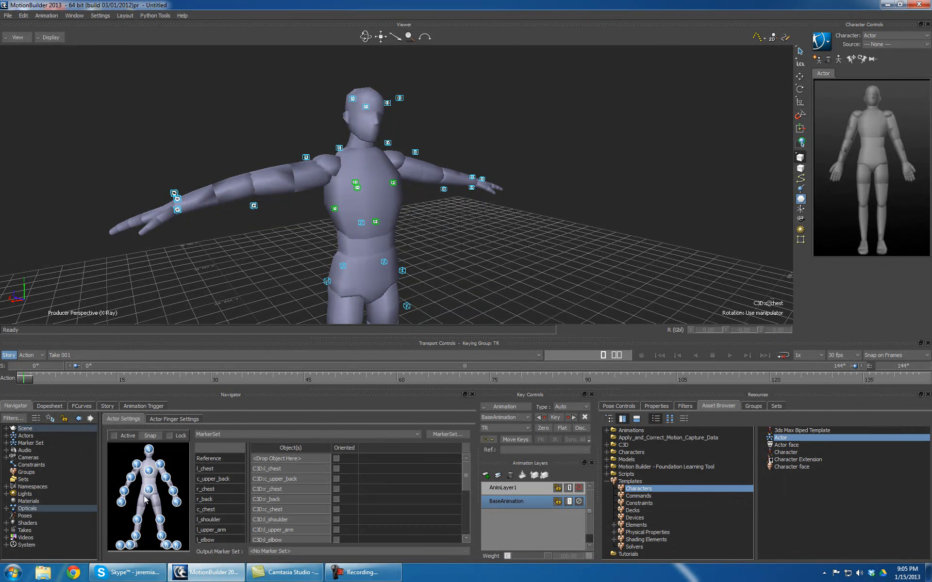
pyautogui.keyDown('ctrl'); pyautogui.keyDown('shift'); pyautogui.moveTo(428, 238); pyautogui.dragTo(358, 234); pyautogui.keyUp('shift'); pyautogui.keyUp('ctrl')
pyautogui.click(360, 219)
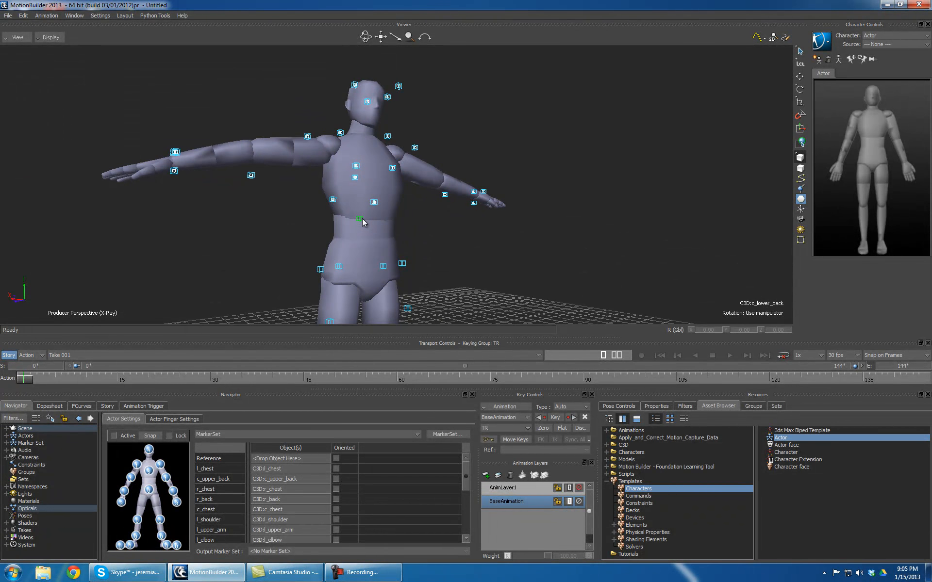
pyautogui.moveTo(162, 497)
pyautogui.keyDown('alt'); pyautogui.mouseDown()
pyautogui.moveTo(145, 468)
pyautogui.moveTo(159, 471)
pyautogui.mouseUp(); pyautogui.keyUp('alt')
pyautogui.moveTo(149, 468); pyautogui.dragTo(150, 469)
# - Assign the l_back_hip, l_front_hip, r_back_hip and r_front_hip markers to the Actor's hips
pyautogui.moveTo(514, 256)
pyautogui.mouseDown(button='middle')
pyautogui.moveTo(477, 263)
pyautogui.moveTo(439, 253)
pyautogui.moveTo(427, 258)
pyautogui.moveTo(436, 283)
pyautogui.moveTo(369, 260)
pyautogui.mouseUp(button='middle')
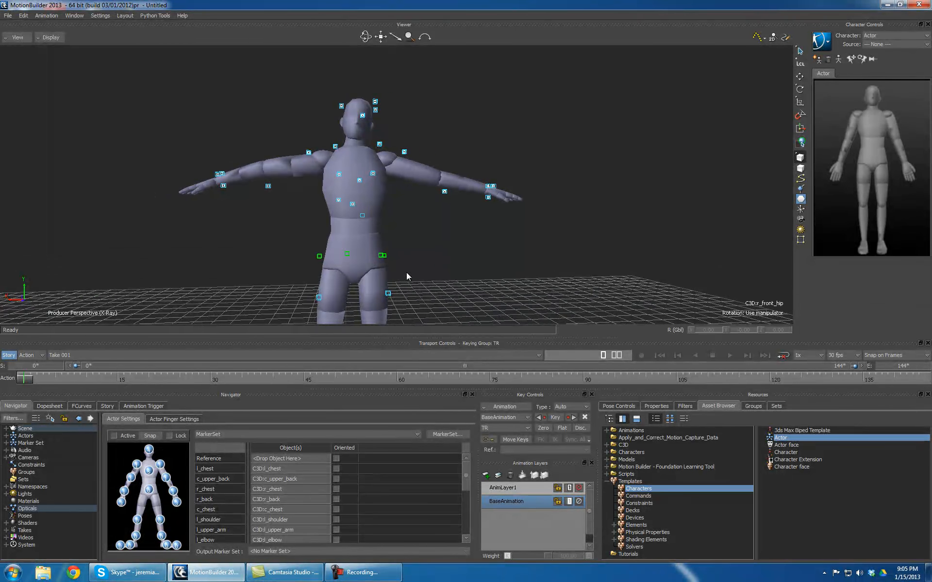
pyautogui.keyDown('ctrl'); pyautogui.moveTo(386, 255); pyautogui.dragTo(150, 491); pyautogui.keyUp('ctrl')
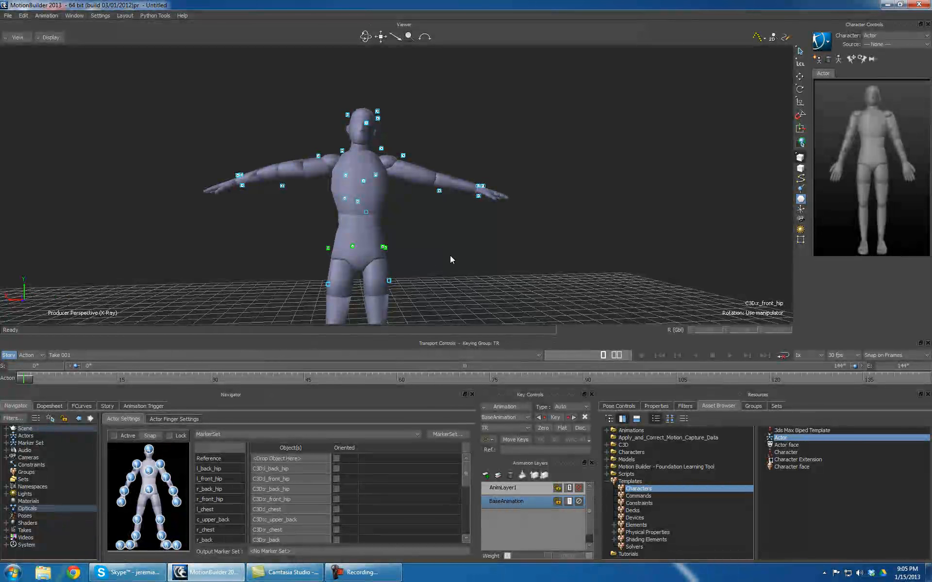
# - Assign the r_thigh marker to the Actor's right knee
pyautogui.moveTo(451, 255)
pyautogui.keyDown('ctrl'); pyautogui.keyDown('shift'); pyautogui.mouseDown()
pyautogui.moveTo(481, 234)
pyautogui.moveTo(448, 240)
pyautogui.moveTo(432, 280)
pyautogui.moveTo(456, 237)
pyautogui.mouseUp(); pyautogui.keyUp('shift'); pyautogui.keyUp('ctrl')
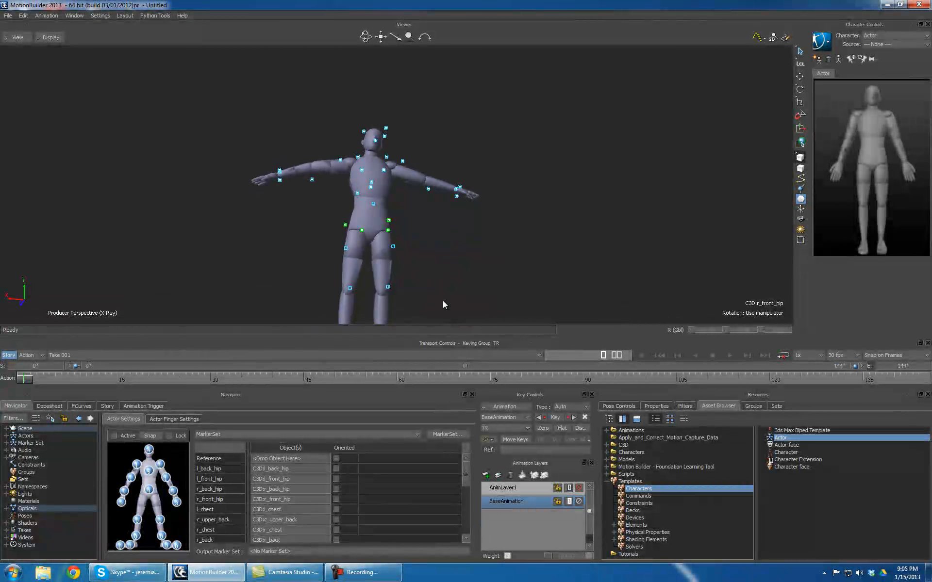
pyautogui.moveTo(424, 261); pyautogui.dragTo(424, 261)
pyautogui.keyDown('ctrl'); pyautogui.keyDown('shift'); pyautogui.moveTo(483, 287); pyautogui.dragTo(439, 272); pyautogui.keyUp('shift'); pyautogui.keyUp('ctrl')
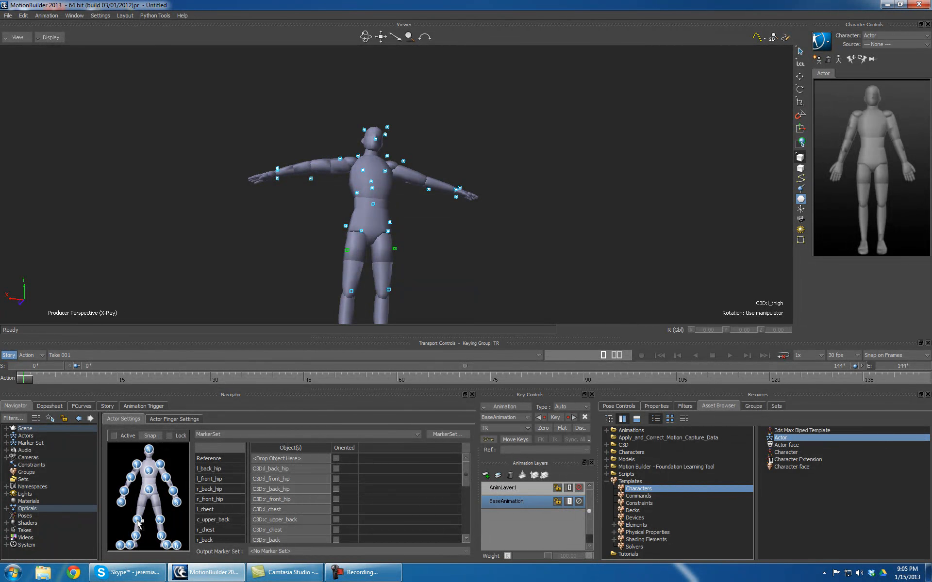
pyautogui.click(419, 258)
pyautogui.click(346, 252)
pyautogui.moveTo(140, 524); pyautogui.dragTo(140, 524)
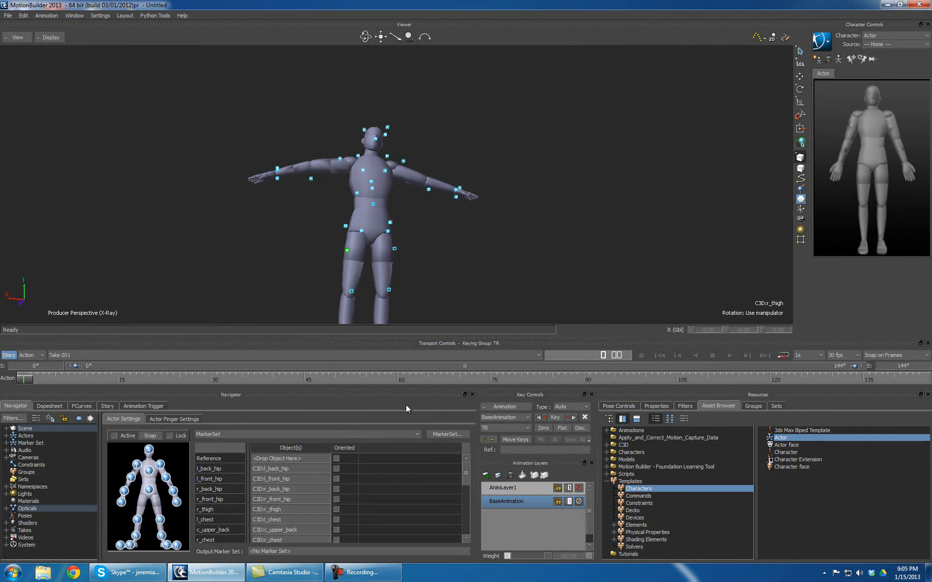
# - Remove the r_thigh marker from the Actor's right knee assignment
pyautogui.moveTo(429, 294)
pyautogui.keyDown('ctrl'); pyautogui.keyDown('shift'); pyautogui.mouseDown()
pyautogui.moveTo(473, 269)
pyautogui.moveTo(495, 295)
pyautogui.moveTo(437, 316)
pyautogui.mouseUp(); pyautogui.keyUp('shift'); pyautogui.keyUp('ctrl')
pyautogui.click(141, 519)
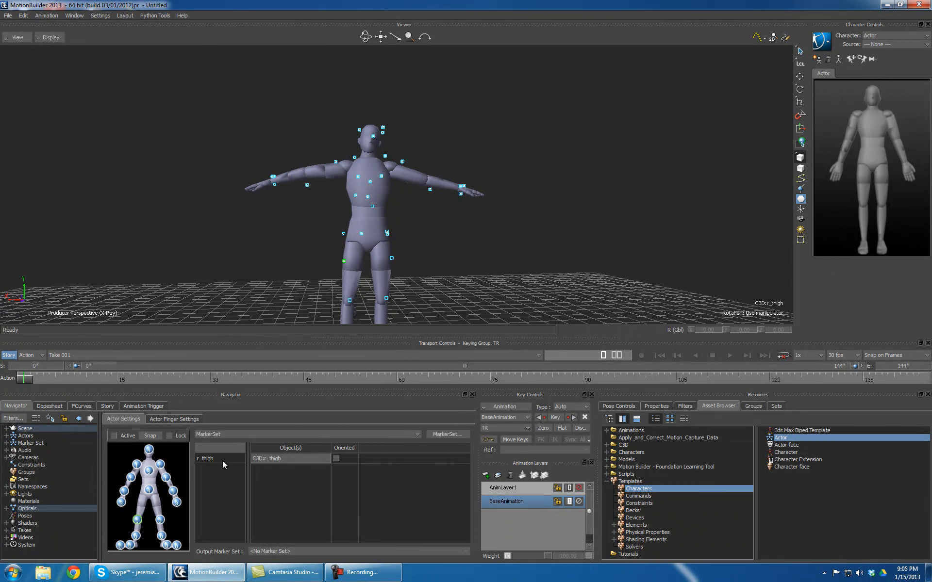
pyautogui.click(262, 460)
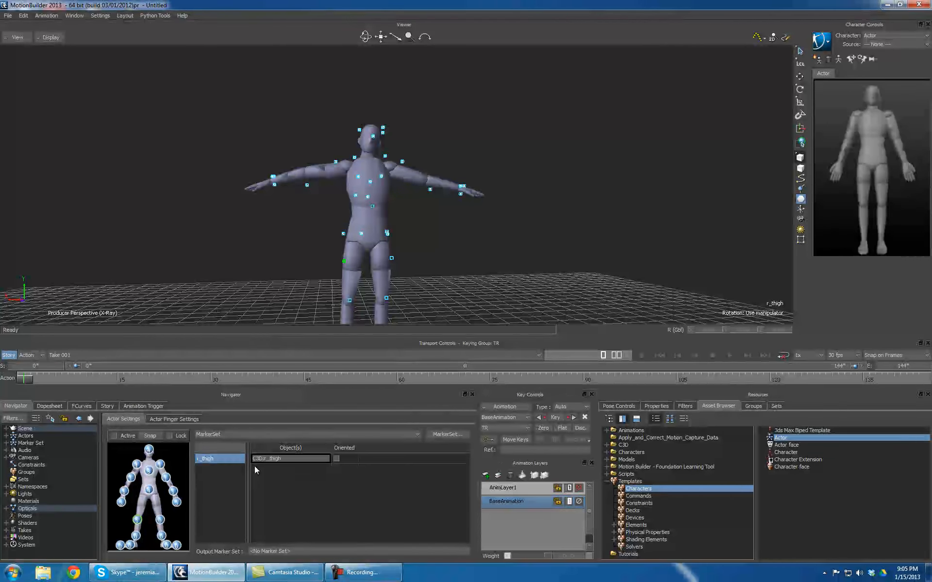
pyautogui.click(223, 459)
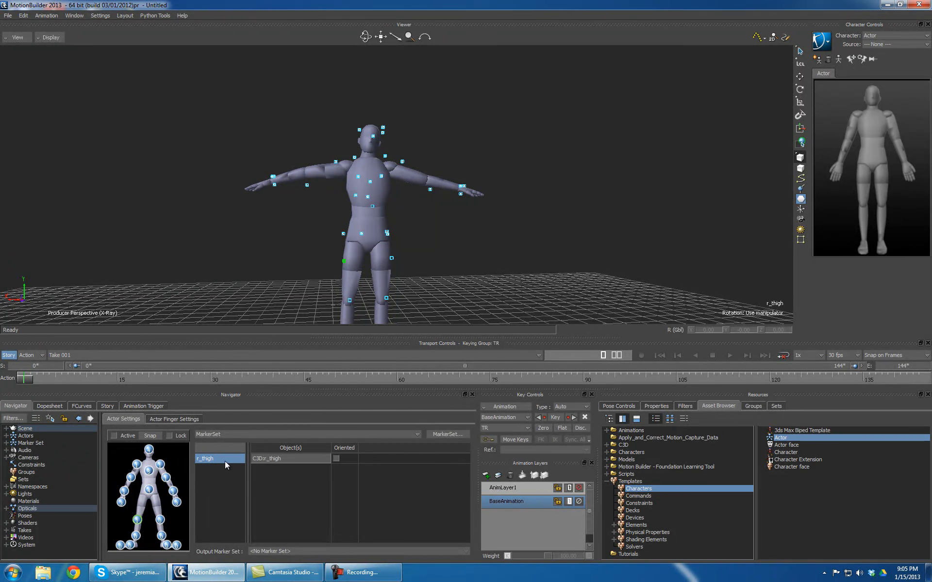
pyautogui.press('Delete')
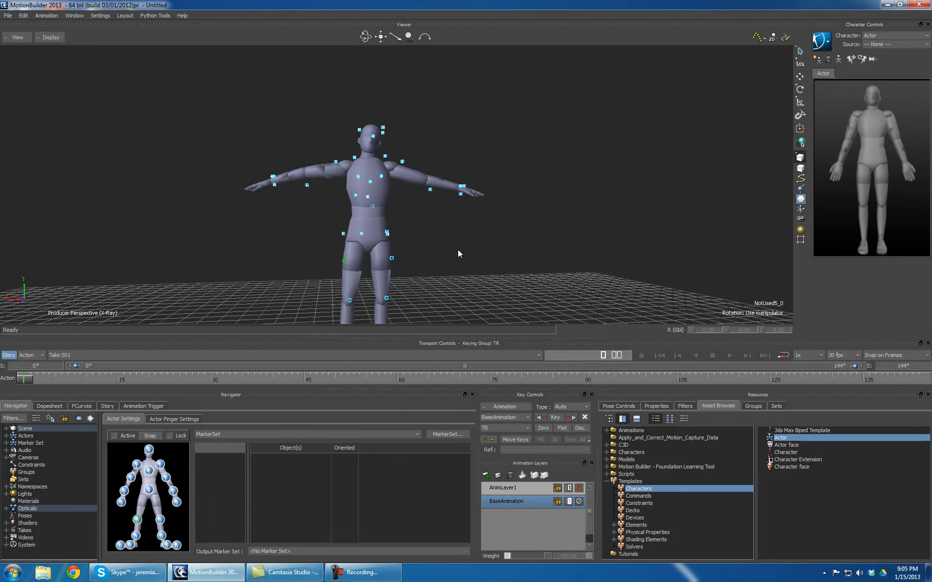
# - Assign the r_knee marker to the Actor's right knee
pyautogui.scroll(-4, 458, 249)
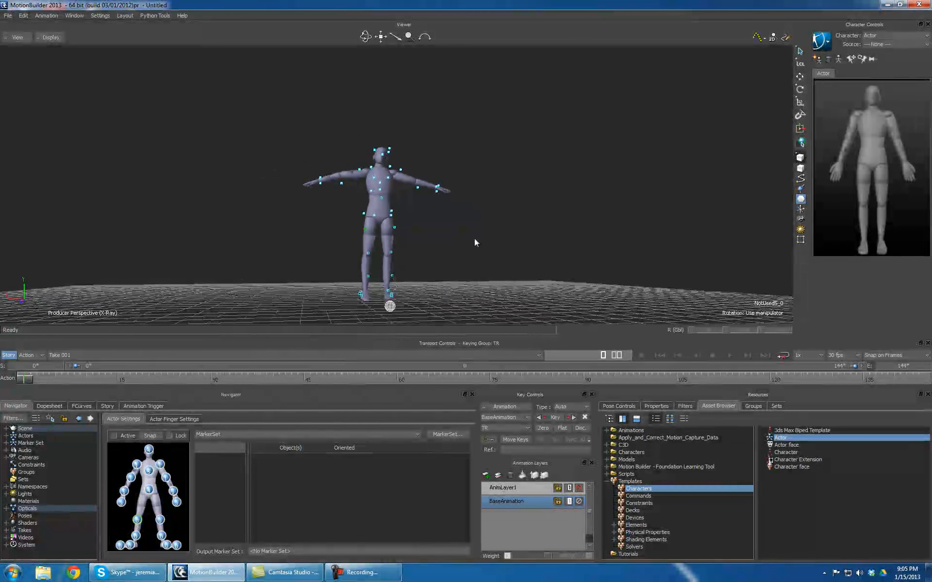
pyautogui.click(367, 254)
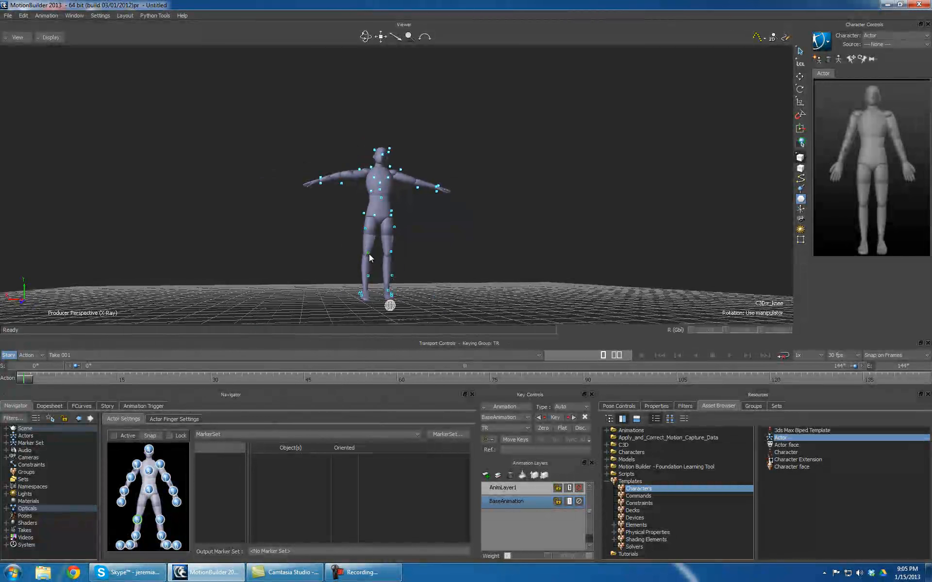
pyautogui.click(368, 275)
pyautogui.moveTo(141, 523); pyautogui.dragTo(139, 521)
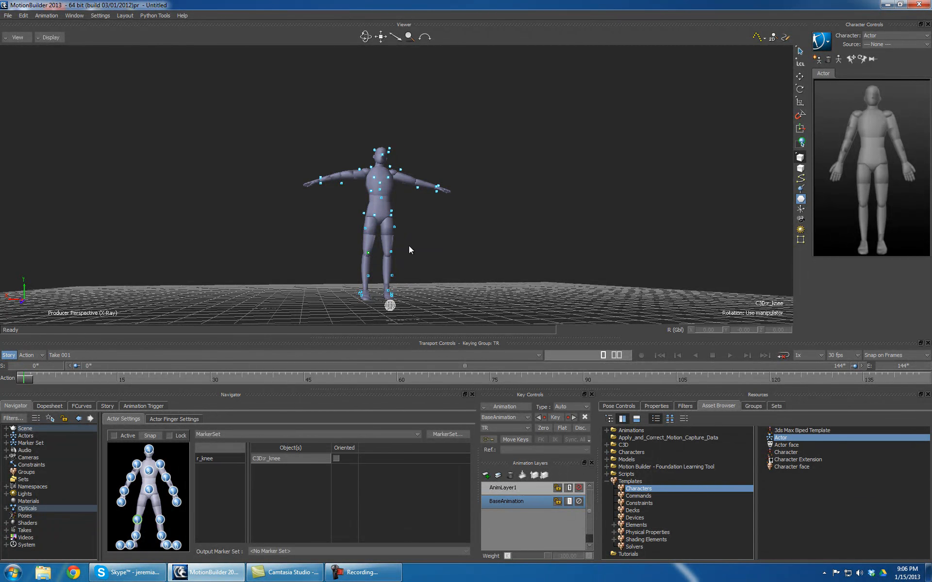
# - Assign the l_knee and l_shin markers to the Actor's left knee
pyautogui.click(391, 253)
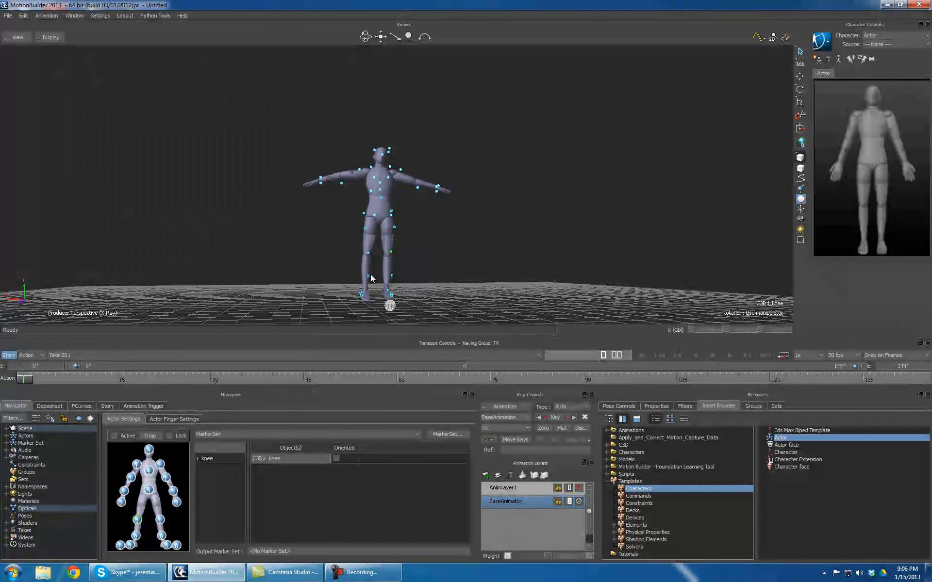
pyautogui.moveTo(462, 294)
pyautogui.keyDown('ctrl'); pyautogui.keyDown('shift'); pyautogui.mouseDown()
pyautogui.moveTo(480, 288)
pyautogui.moveTo(468, 304)
pyautogui.mouseUp(); pyautogui.keyUp('shift'); pyautogui.keyUp('ctrl')
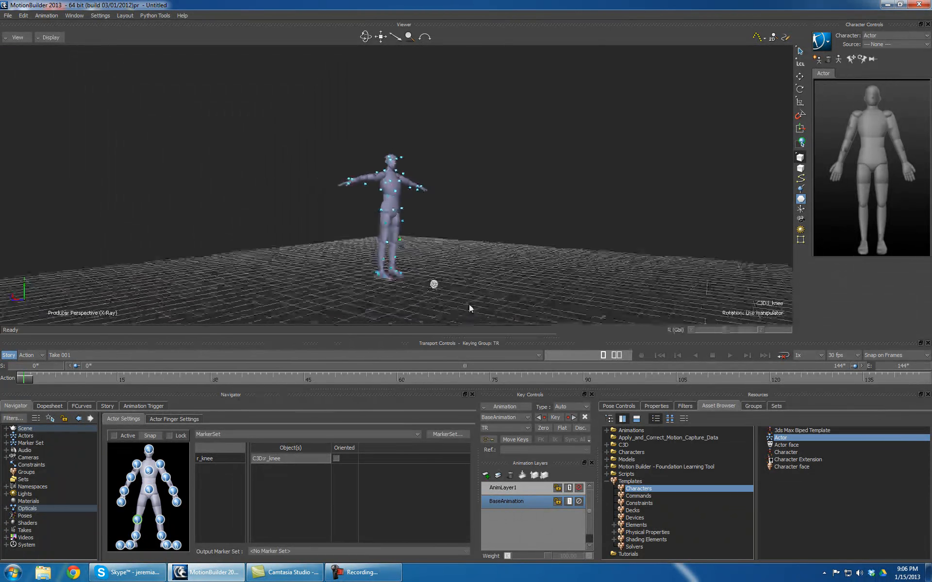
pyautogui.scroll(5, 420, 278)
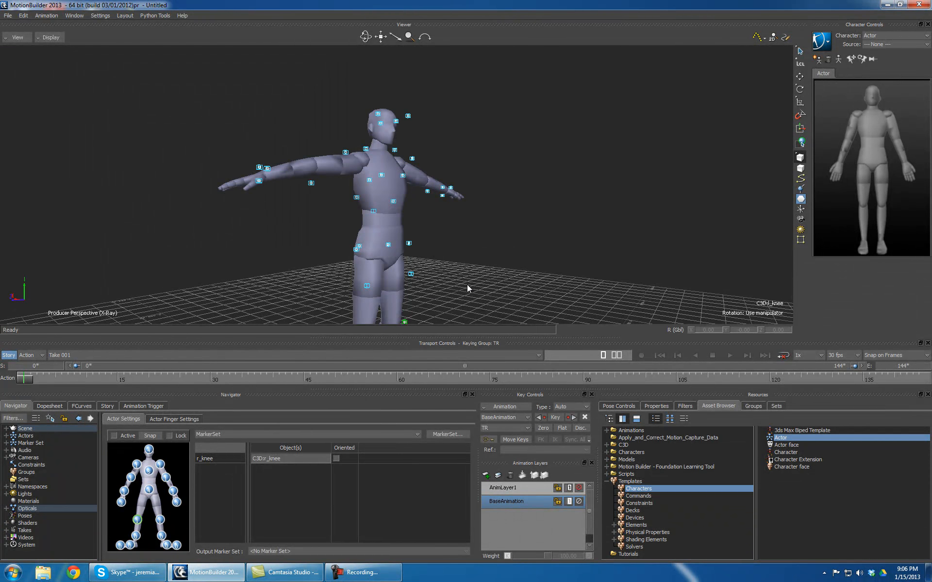
pyautogui.keyDown('ctrl'); pyautogui.keyDown('shift'); pyautogui.moveTo(466, 294); pyautogui.dragTo(470, 226); pyautogui.keyUp('shift'); pyautogui.keyUp('ctrl')
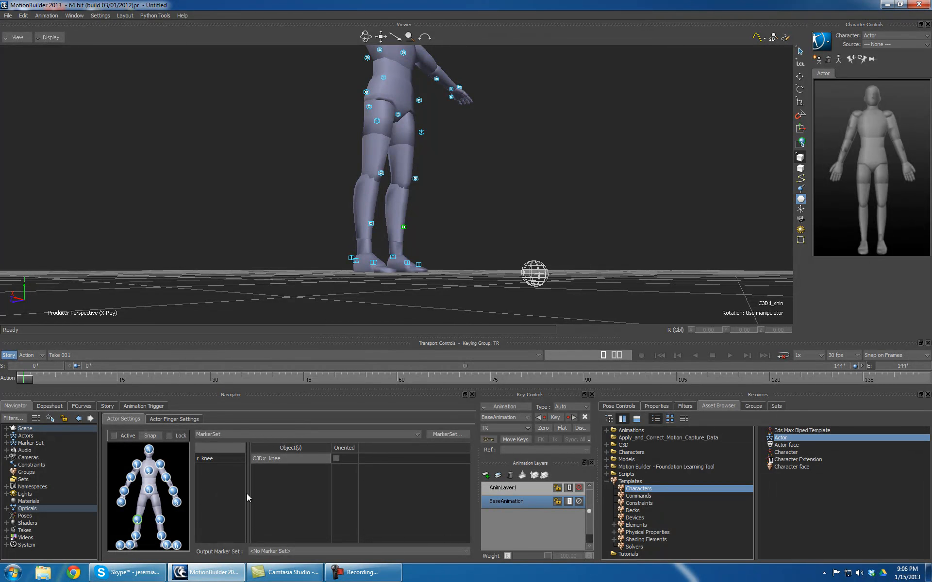
pyautogui.keyDown('ctrl'); pyautogui.keyDown('shift'); pyautogui.moveTo(446, 231); pyautogui.dragTo(339, 283); pyautogui.keyUp('shift'); pyautogui.keyUp('ctrl')
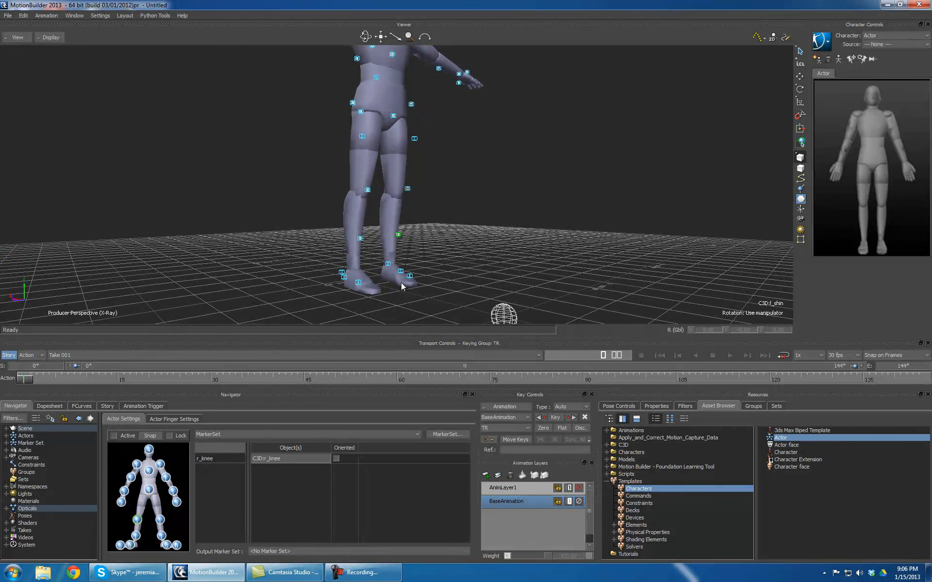
# - Assign the toe and ankle markers to the Actor's matching feet and ankles
pyautogui.keyDown('ctrl'); pyautogui.keyDown('shift'); pyautogui.moveTo(439, 300); pyautogui.dragTo(404, 284); pyautogui.keyUp('shift'); pyautogui.keyUp('ctrl')
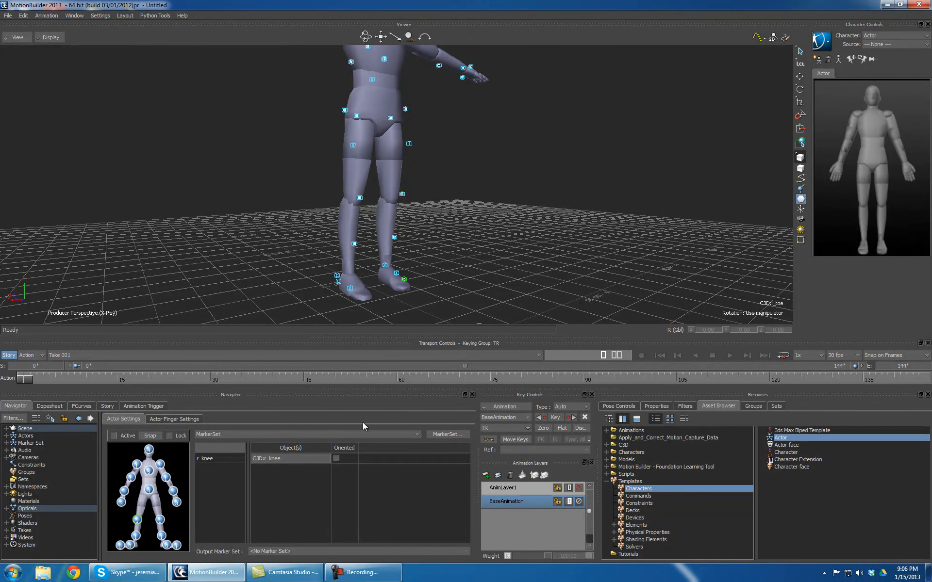
pyautogui.moveTo(350, 290); pyautogui.dragTo(129, 548)
pyautogui.keyDown('ctrl'); pyautogui.keyDown('shift'); pyautogui.moveTo(416, 268); pyautogui.dragTo(515, 284); pyautogui.keyUp('shift'); pyautogui.keyUp('ctrl')
pyautogui.moveTo(354, 275); pyautogui.dragTo(156, 533)
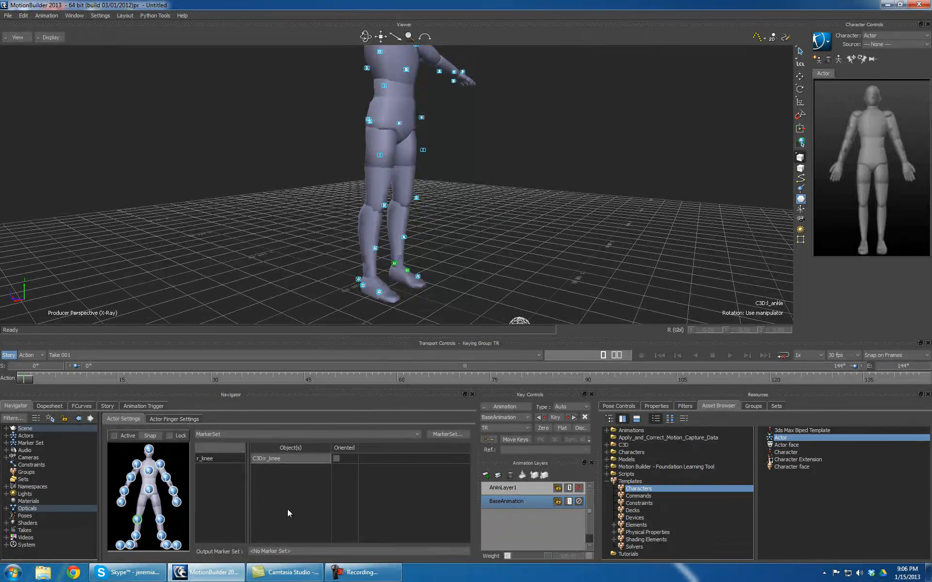
# - Activate the Actor so the assigned markers drive it, and play the take
pyautogui.keyDown('ctrl'); pyautogui.keyDown('shift'); pyautogui.moveTo(490, 241); pyautogui.dragTo(463, 257); pyautogui.keyUp('shift'); pyautogui.keyUp('ctrl')
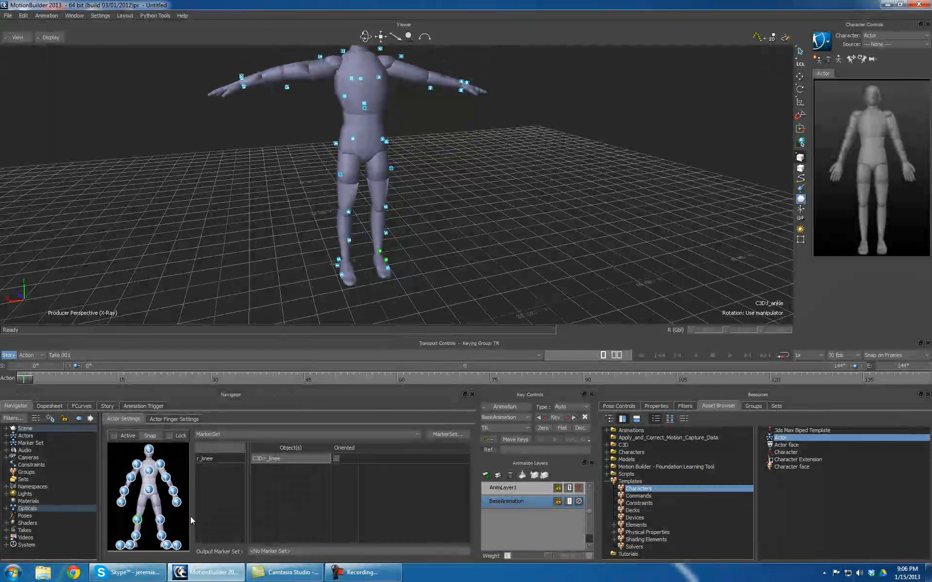
pyautogui.keyDown('ctrl'); pyautogui.keyDown('shift'); pyautogui.moveTo(520, 196); pyautogui.dragTo(475, 225); pyautogui.keyUp('shift'); pyautogui.keyUp('ctrl')
pyautogui.scroll(-3, 476, 226)
pyautogui.moveTo(430, 287); pyautogui.dragTo(461, 243)
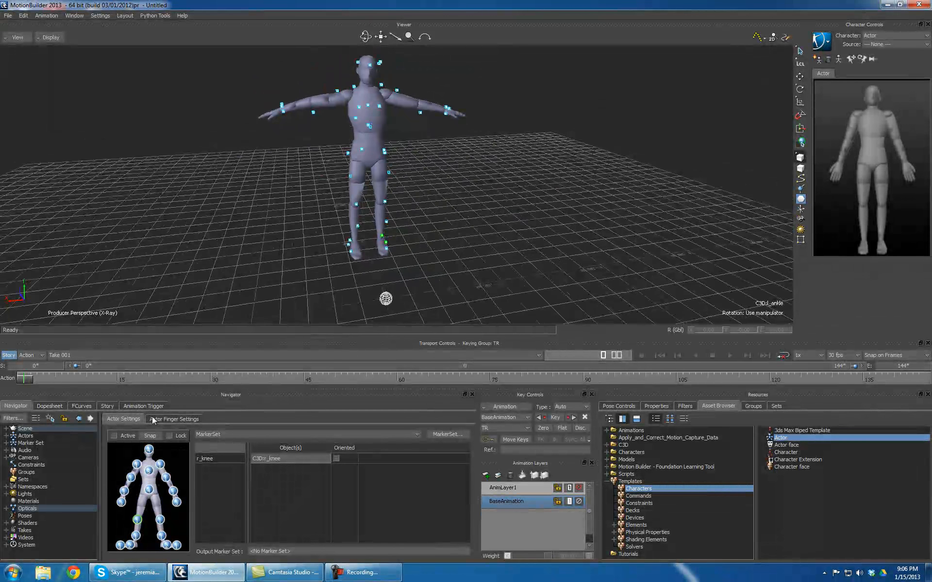
pyautogui.click(114, 435)
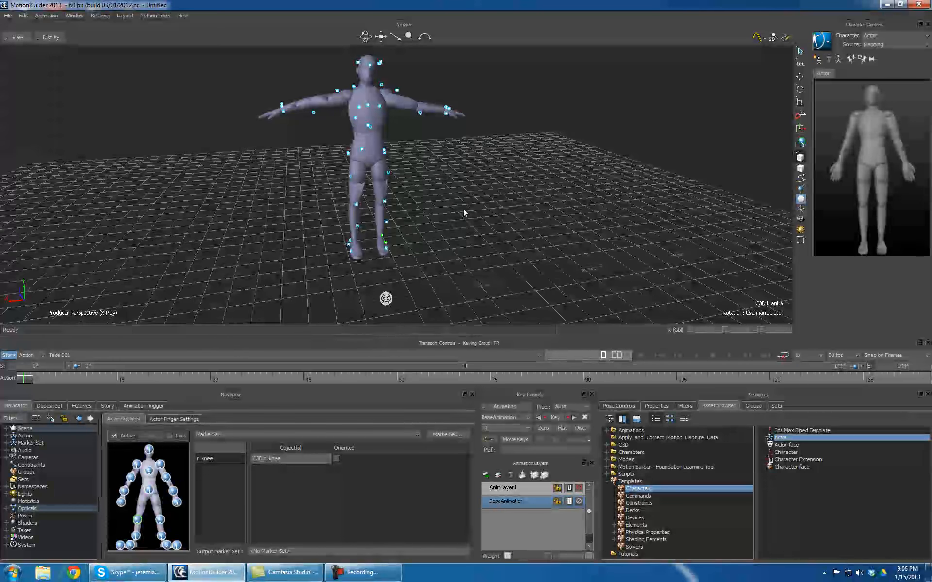
pyautogui.click(122, 437)
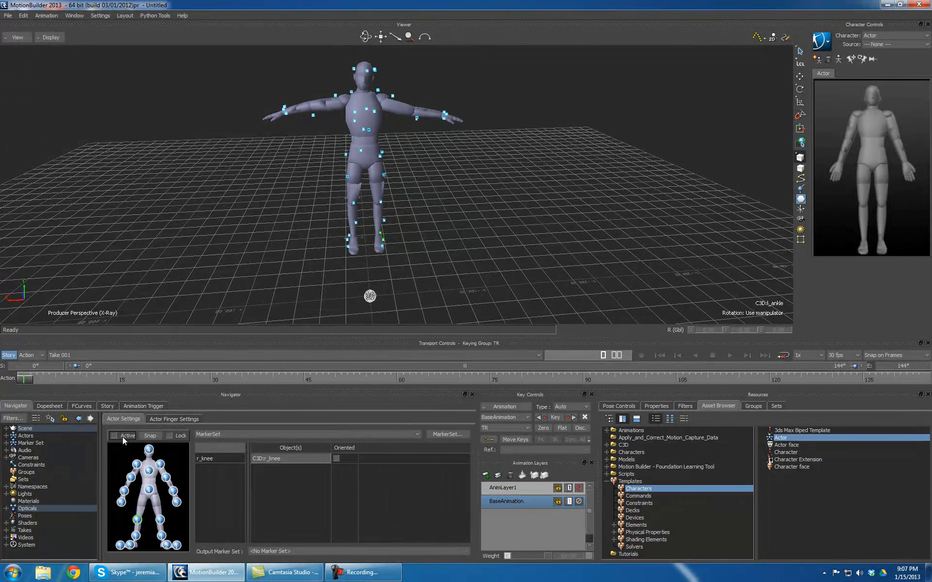
pyautogui.moveTo(379, 283); pyautogui.dragTo(443, 170)
pyautogui.click(730, 357)
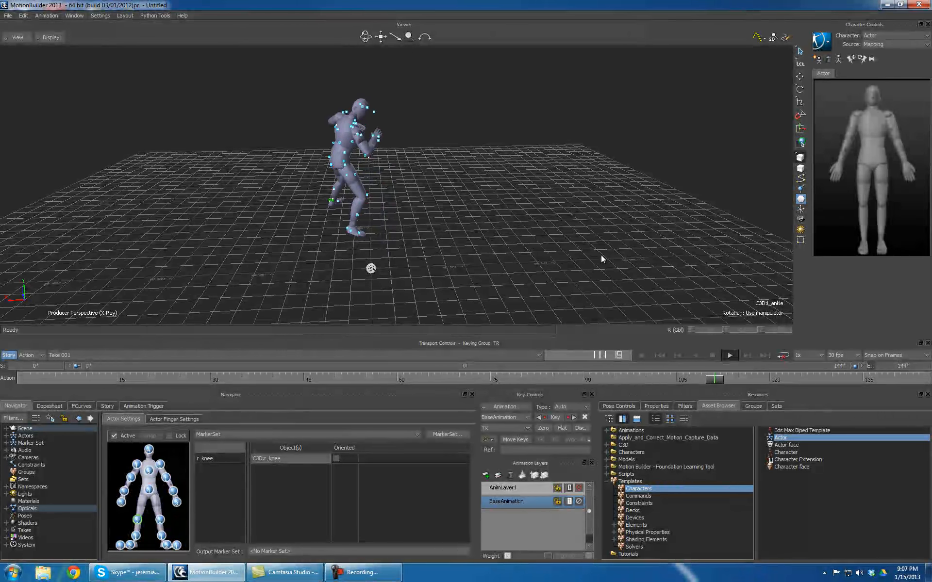
# - Examine from several sides how the moving Actor follows its markers, especially around the left forearm and wrist
pyautogui.moveTo(511, 176); pyautogui.dragTo(342, 232)
pyautogui.scroll(4, 443, 194)
pyautogui.keyDown('ctrl'); pyautogui.keyDown('shift'); pyautogui.moveTo(442, 194); pyautogui.dragTo(352, 176); pyautogui.keyUp('shift'); pyautogui.keyUp('ctrl')
pyautogui.scroll(4, 464, 172)
pyautogui.keyDown('ctrl'); pyautogui.keyDown('shift'); pyautogui.moveTo(432, 176); pyautogui.dragTo(455, 156); pyautogui.keyUp('shift'); pyautogui.keyUp('ctrl')
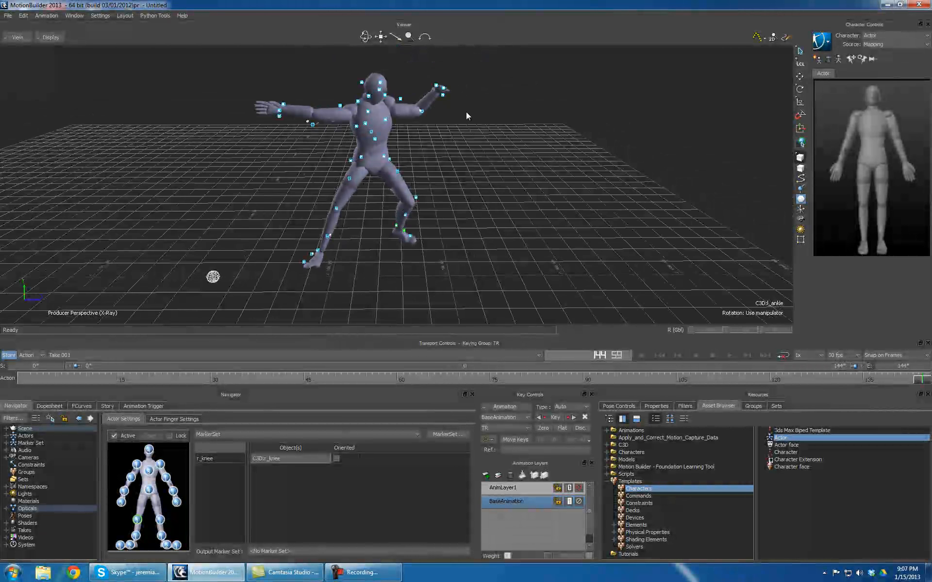
pyautogui.keyDown('ctrl'); pyautogui.keyDown('shift'); pyautogui.moveTo(466, 113); pyautogui.dragTo(449, 99); pyautogui.keyUp('shift'); pyautogui.keyUp('ctrl')
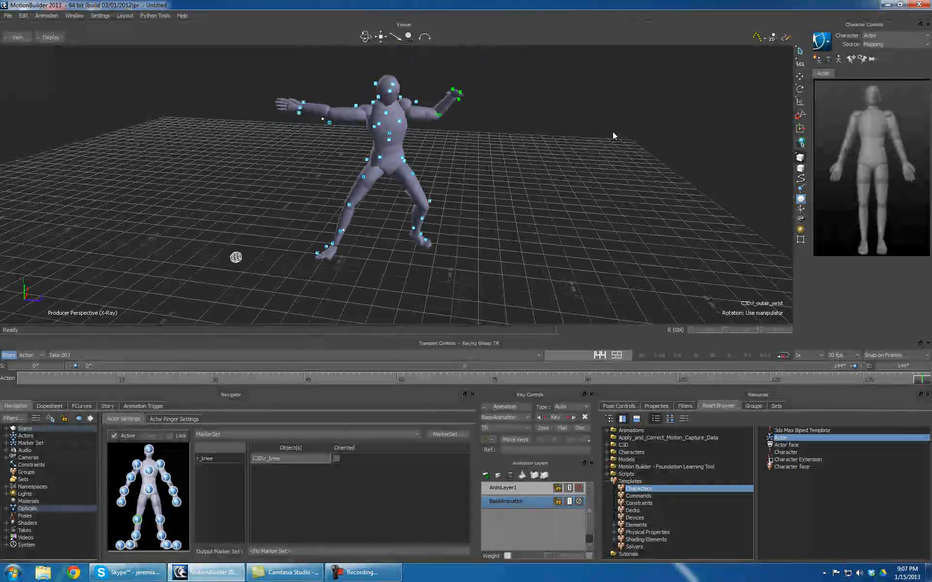
pyautogui.press('f')
pyautogui.keyDown('ctrl'); pyautogui.keyDown('shift'); pyautogui.moveTo(601, 226); pyautogui.dragTo(567, 304); pyautogui.keyUp('shift'); pyautogui.keyUp('ctrl')
pyautogui.keyDown('ctrl'); pyautogui.keyDown('shift'); pyautogui.moveTo(576, 257); pyautogui.dragTo(465, 214); pyautogui.keyUp('shift'); pyautogui.keyUp('ctrl')
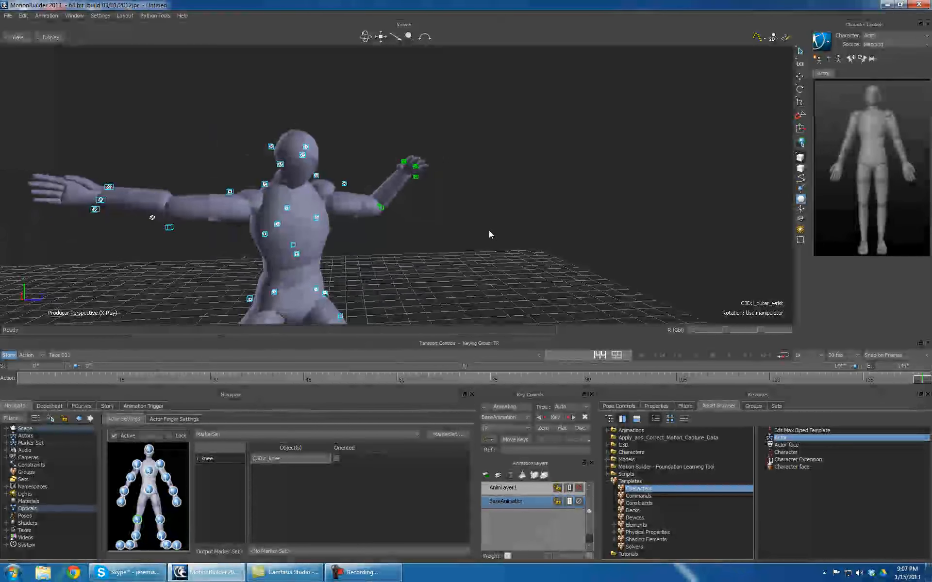
# - Rewind the take to its first frame and deactivate the Actor to inspect its fit to the markers
pyautogui.click(662, 358)
pyautogui.keyDown('ctrl'); pyautogui.keyDown('shift'); pyautogui.moveTo(317, 302); pyautogui.dragTo(388, 204); pyautogui.keyUp('shift'); pyautogui.keyUp('ctrl')
pyautogui.click(114, 436)
pyautogui.keyDown('ctrl'); pyautogui.keyDown('shift'); pyautogui.moveTo(373, 152); pyautogui.dragTo(301, 108); pyautogui.keyUp('shift'); pyautogui.keyUp('ctrl')
pyautogui.keyDown('ctrl'); pyautogui.keyDown('shift'); pyautogui.moveTo(423, 191); pyautogui.dragTo(573, 181); pyautogui.keyUp('shift'); pyautogui.keyUp('ctrl')
pyautogui.click(800, 159)
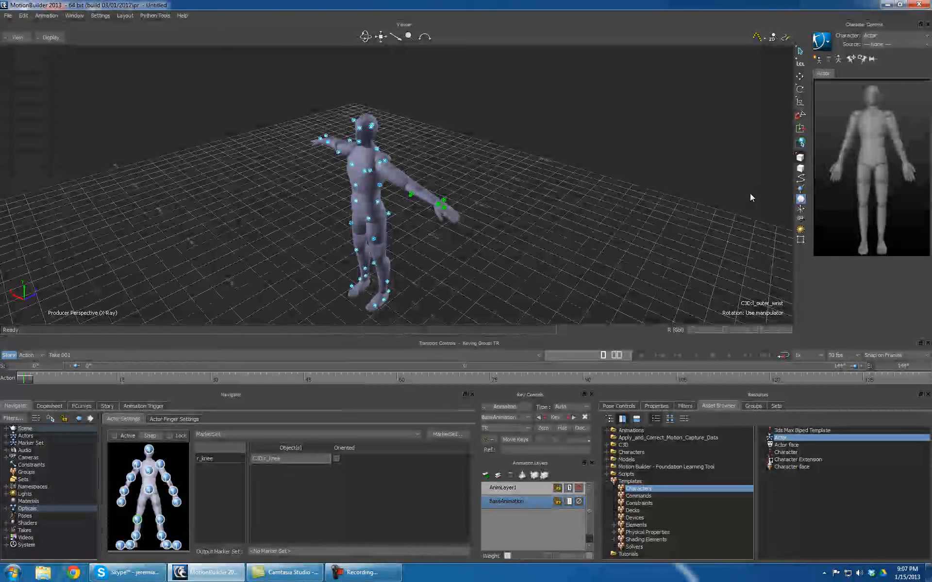
pyautogui.keyDown('ctrl'); pyautogui.keyDown('shift'); pyautogui.moveTo(549, 245); pyautogui.dragTo(418, 159); pyautogui.keyUp('shift'); pyautogui.keyUp('ctrl')
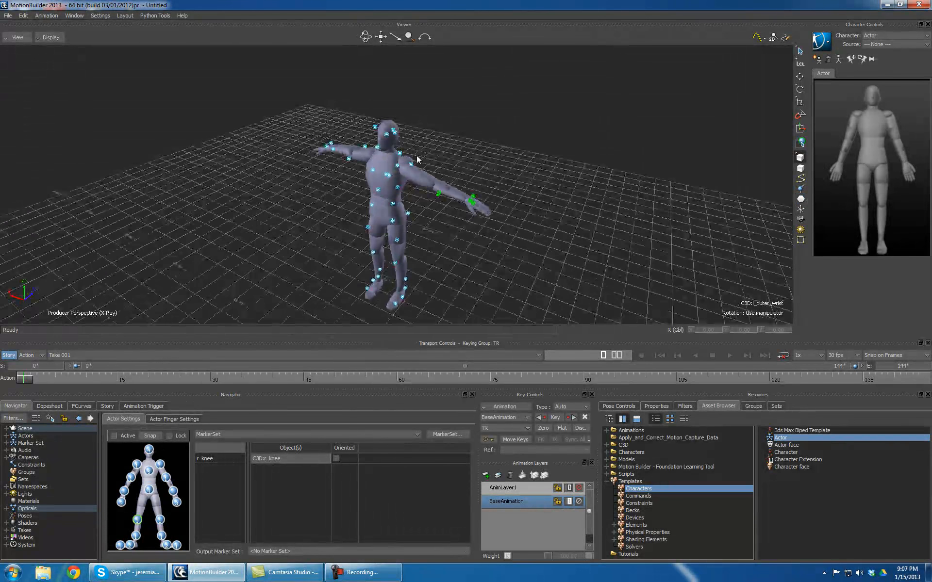
pyautogui.click(382, 144)
pyautogui.keyDown('ctrl'); pyautogui.keyDown('shift'); pyautogui.moveTo(497, 132); pyautogui.dragTo(569, 252); pyautogui.keyUp('shift'); pyautogui.keyUp('ctrl')
pyautogui.click(422, 154)
# - Reactivate the Actor and replay the take to check its motion
pyautogui.click(114, 436)
pyautogui.click(729, 355)
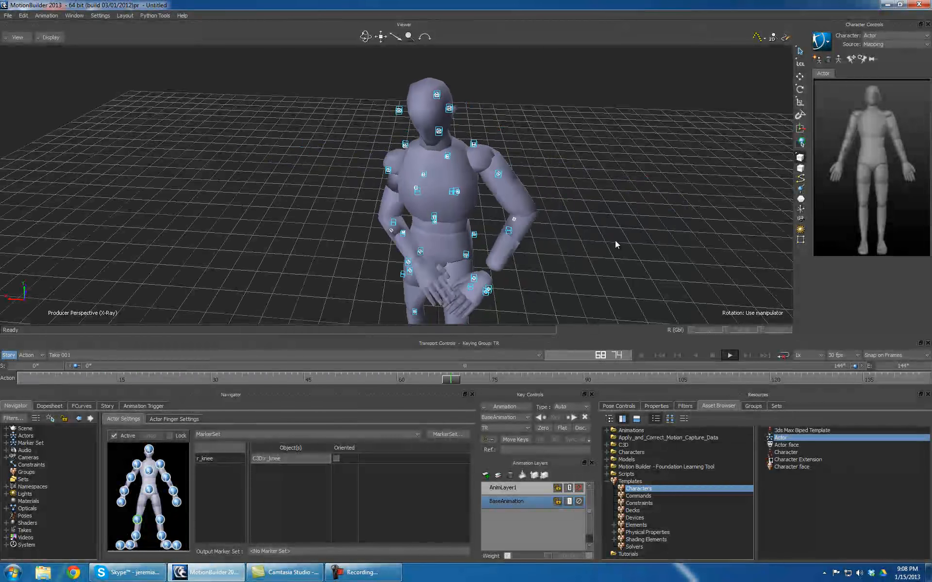
pyautogui.keyDown('ctrl'); pyautogui.keyDown('shift'); pyautogui.moveTo(616, 240); pyautogui.dragTo(580, 197); pyautogui.keyUp('shift'); pyautogui.keyUp('ctrl')
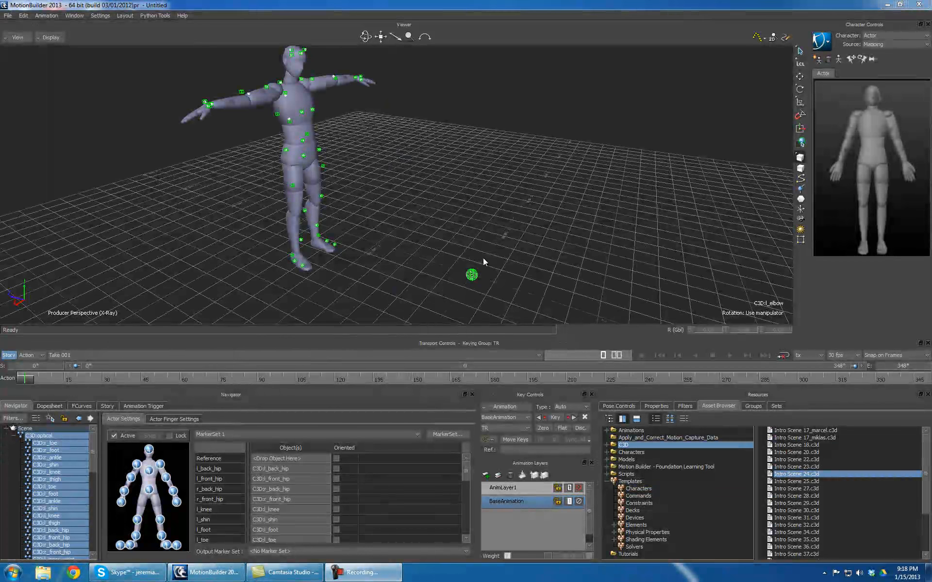
# - Export the Actor's marker set to a file, overwriting the existing one
pyautogui.keyDown('ctrl'); pyautogui.keyDown('shift'); pyautogui.moveTo(482, 201); pyautogui.dragTo(386, 221); pyautogui.keyUp('shift'); pyautogui.keyUp('ctrl')
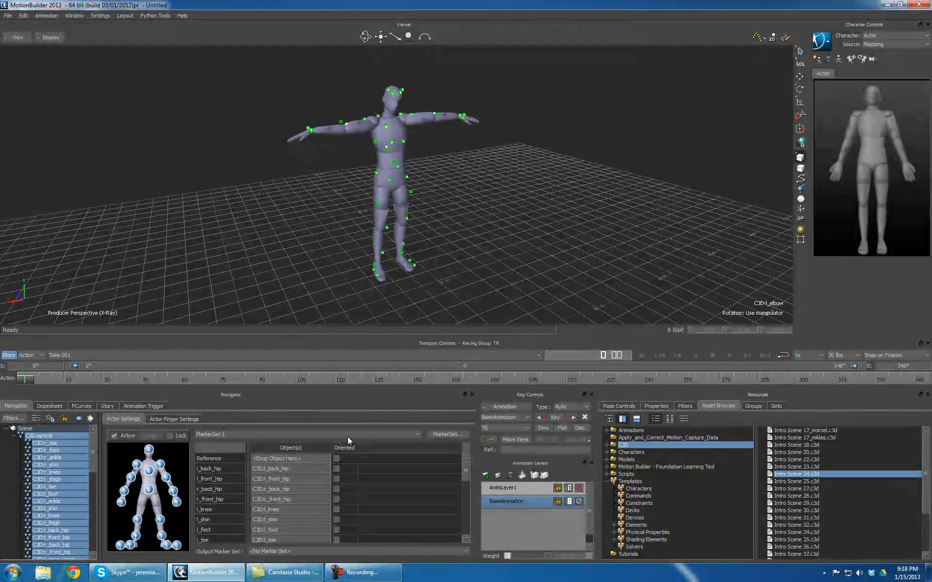
pyautogui.moveTo(540, 223)
pyautogui.keyDown('ctrl'); pyautogui.keyDown('shift'); pyautogui.mouseDown()
pyautogui.moveTo(522, 220)
pyautogui.moveTo(525, 229)
pyautogui.mouseUp(); pyautogui.keyUp('shift'); pyautogui.keyUp('ctrl')
pyautogui.click(458, 435)
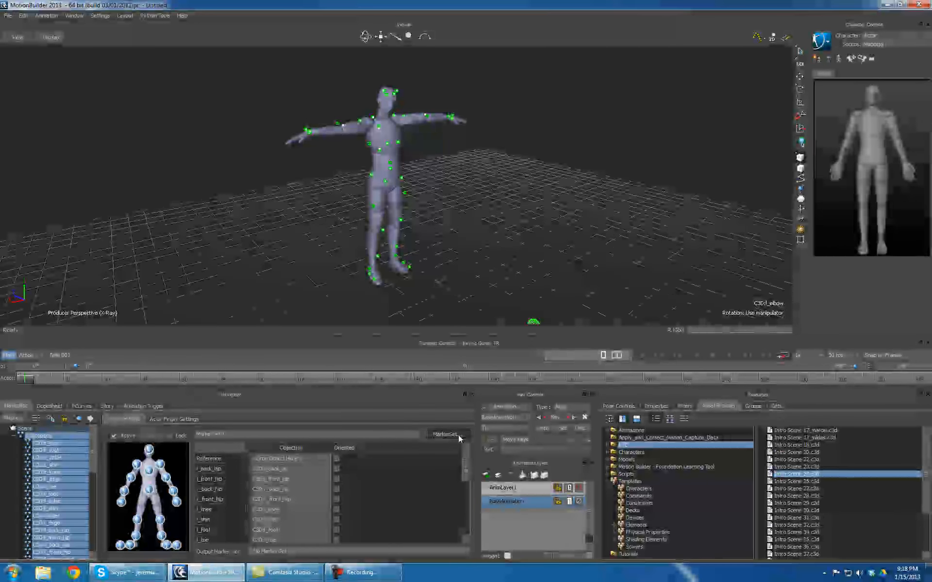
pyautogui.click(449, 473)
pyautogui.click(507, 222)
pyautogui.doubleClick(508, 174)
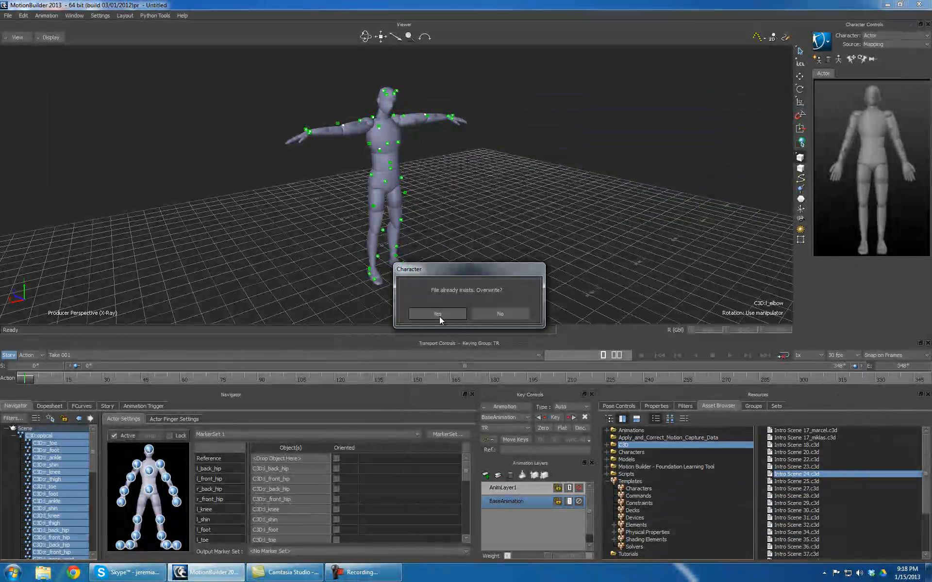
pyautogui.click(437, 314)
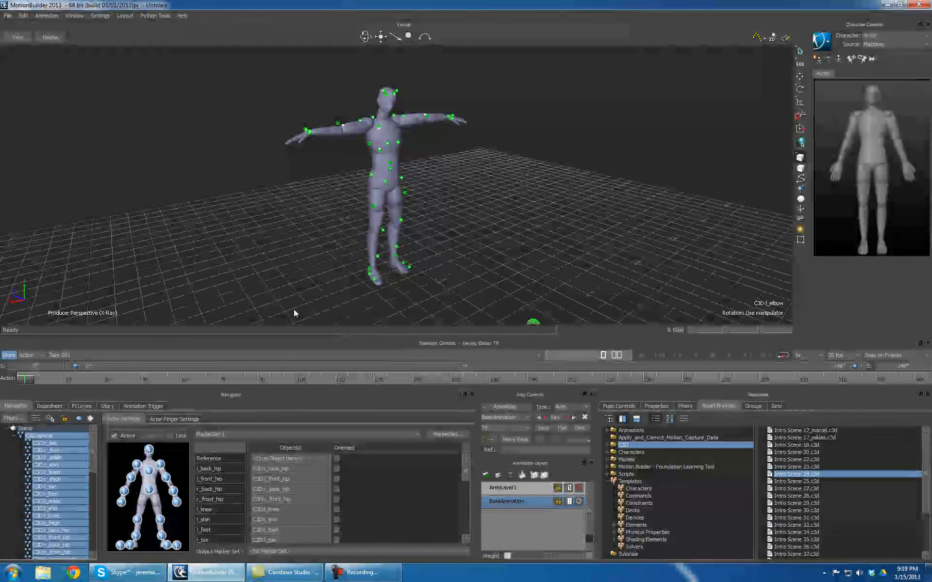
# - Start a new scene and choose to save the changes to the current one
pyautogui.keyDown('ctrl'); pyautogui.keyDown('shift'); pyautogui.moveTo(501, 199); pyautogui.dragTo(523, 267); pyautogui.keyUp('shift'); pyautogui.keyUp('ctrl')
pyautogui.hotkey('ctrl', 'n')
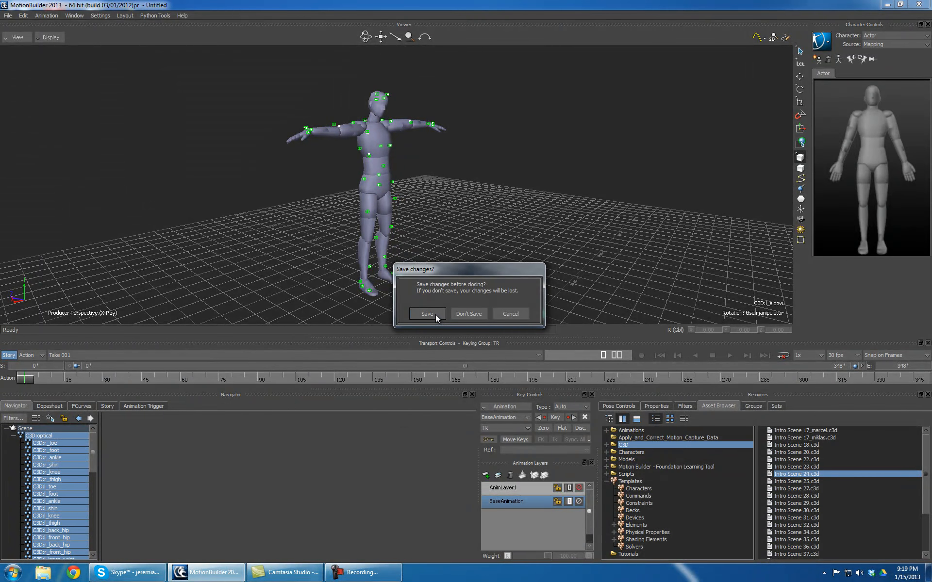
pyautogui.click(436, 314)
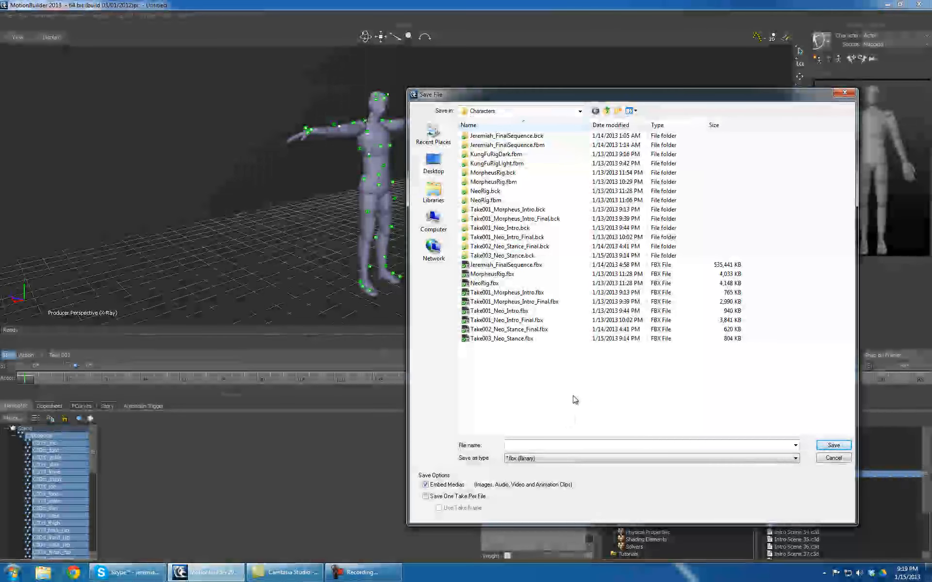
pyautogui.write('Ne')
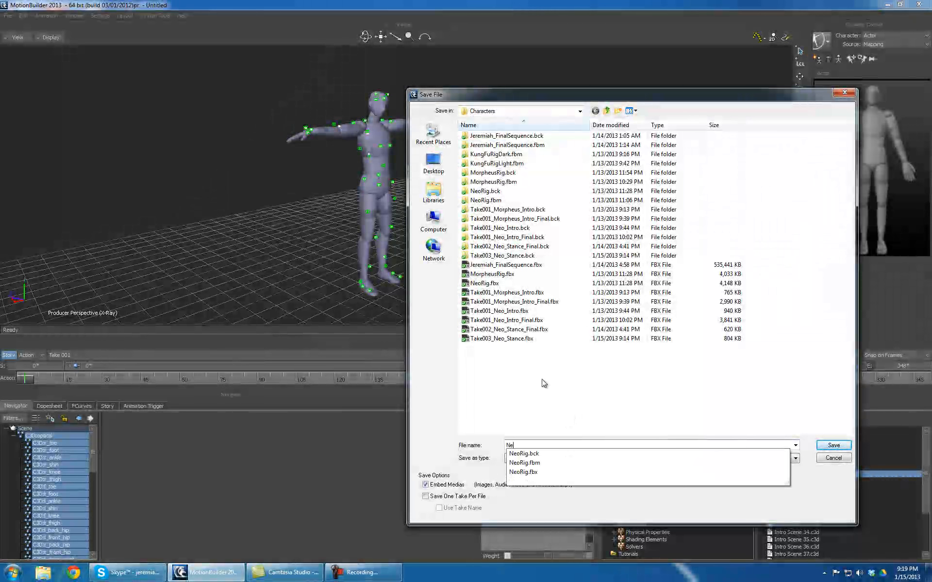
pyautogui.write('o')
pyautogui.press('BackSpace')
pyautogui.press('BackSpace')
pyautogui.press('BackSpace')
# - Save the scene as Take004_Neo_Stance in the Characters folder, keeping the default save options
pyautogui.write('Take-')
pyautogui.press('BackSpace')
pyautogui.write('-')
pyautogui.press('BackSpace')
pyautogui.write('003')
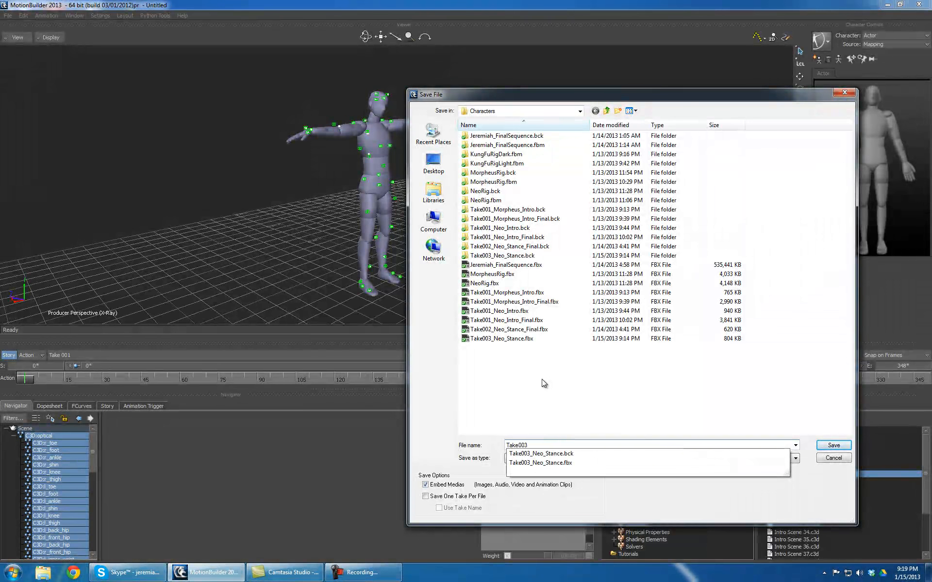
pyautogui.press('BackSpace')
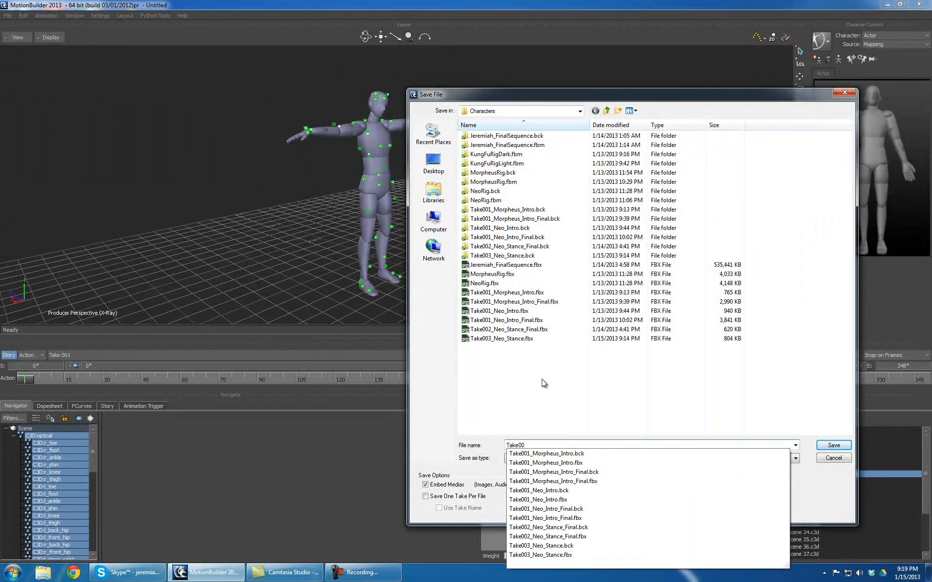
pyautogui.write('4_')
pyautogui.write('Neo_Stance')
pyautogui.press('Return')
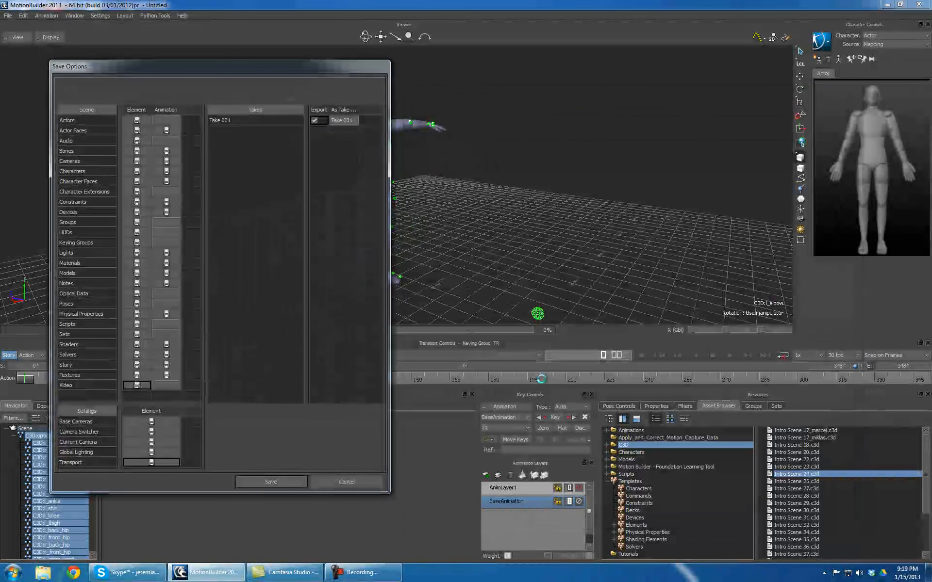
pyautogui.click(270, 481)
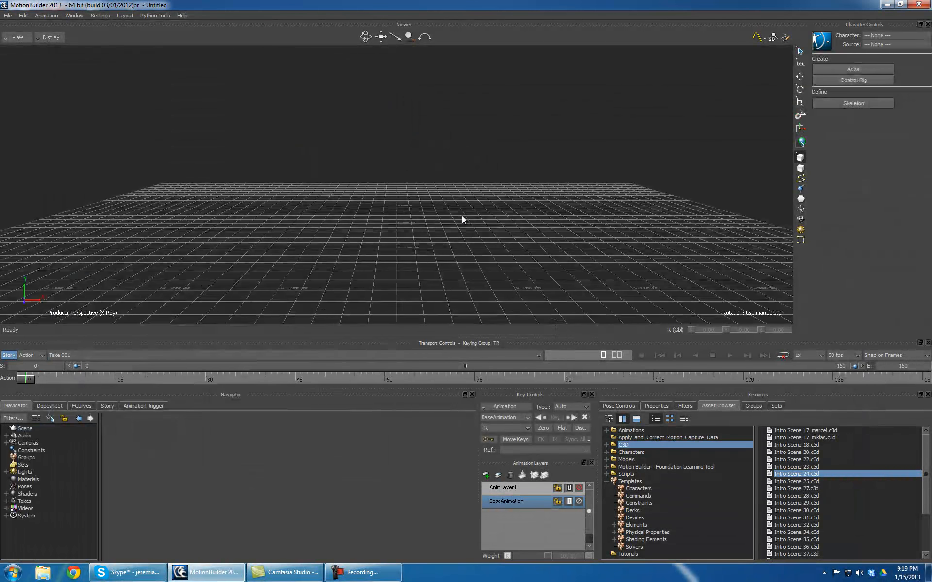
# - Import the motion capture file Intro Scene 22.c3d into the new scene
pyautogui.click(806, 460)
pyautogui.moveTo(808, 459); pyautogui.dragTo(360, 223)
pyautogui.click(387, 223)
pyautogui.keyDown('ctrl'); pyautogui.keyDown('shift'); pyautogui.moveTo(414, 243); pyautogui.dragTo(545, 247); pyautogui.keyUp('shift'); pyautogui.keyUp('ctrl')
# - Expand the scene and its C3D:optical node to look through the imported marker names
pyautogui.click(7, 429)
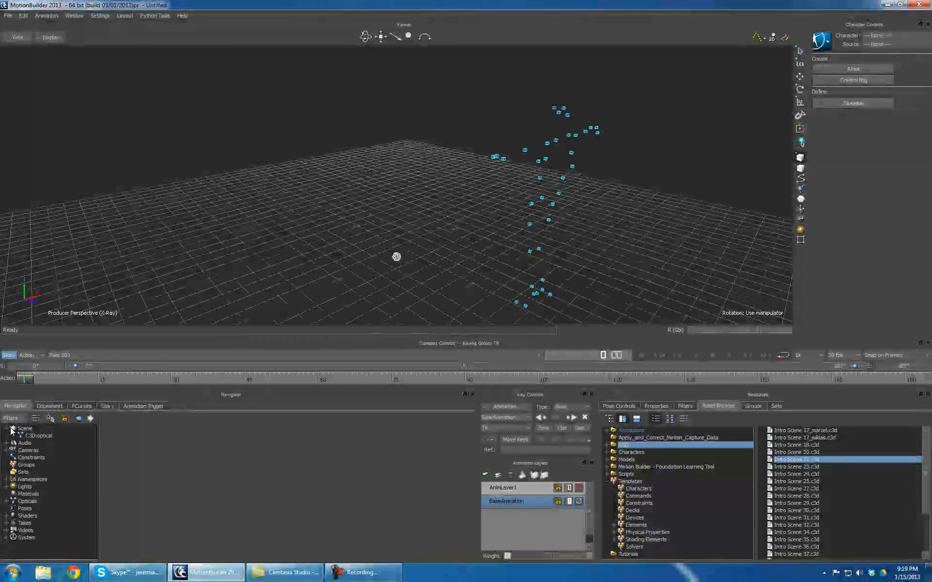
pyautogui.click(13, 435)
pyautogui.scroll(-5, 48, 507)
pyautogui.scroll(6, 48, 507)
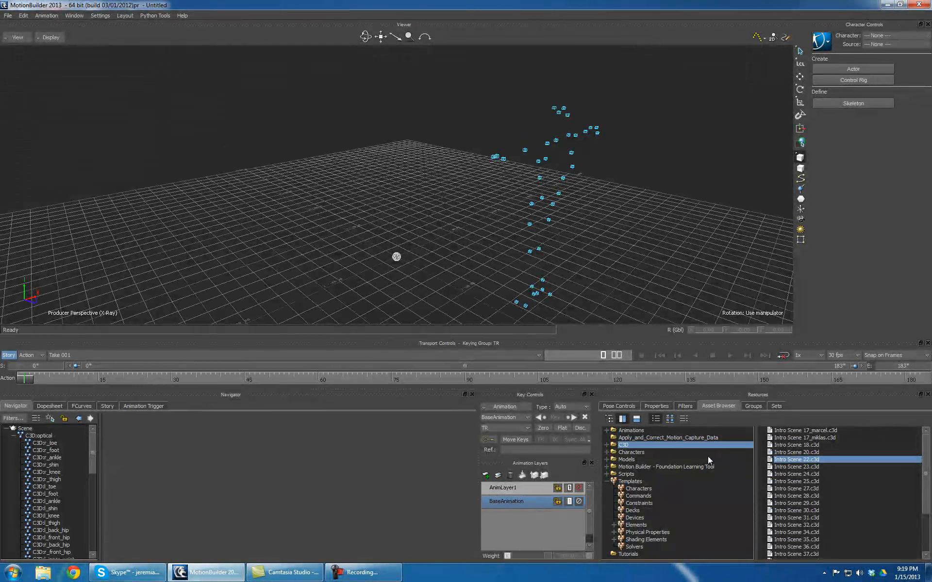
# - Play the imported take and watch the moving markers from different sides
pyautogui.keyDown('ctrl'); pyautogui.keyDown('shift'); pyautogui.moveTo(483, 236); pyautogui.dragTo(507, 248); pyautogui.keyUp('shift'); pyautogui.keyUp('ctrl')
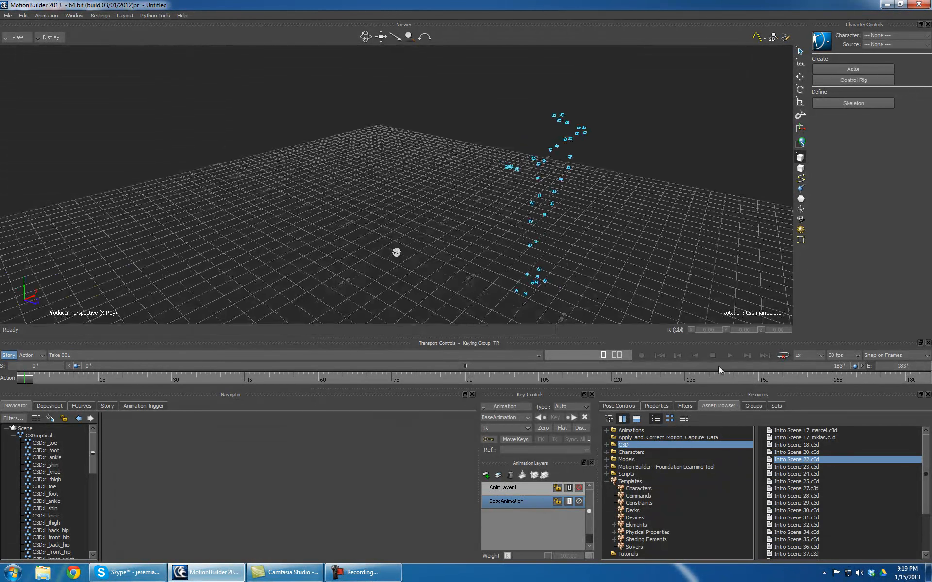
pyautogui.click(729, 356)
pyautogui.keyDown('ctrl'); pyautogui.keyDown('shift'); pyautogui.moveTo(473, 188); pyautogui.dragTo(531, 243); pyautogui.keyUp('shift'); pyautogui.keyUp('ctrl')
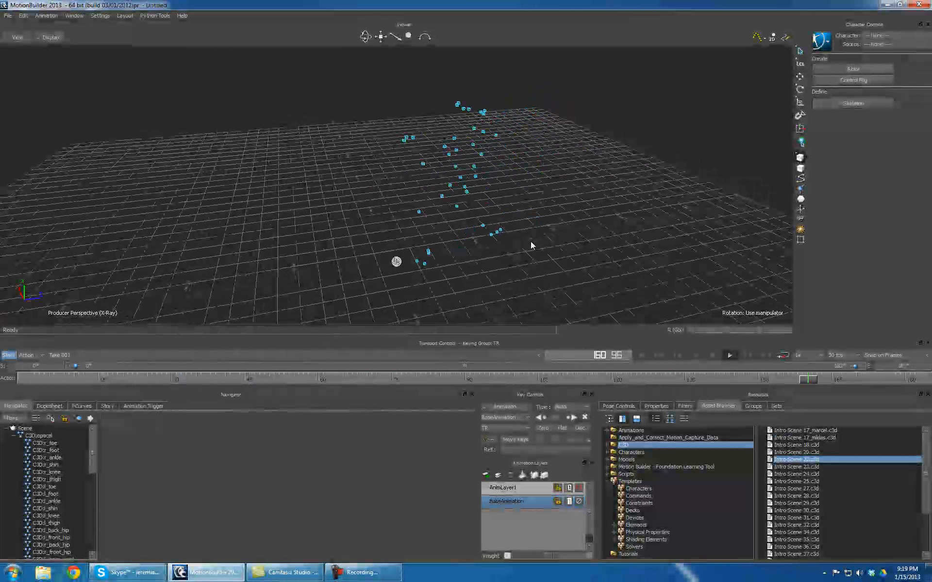
# - Return the take to its first frame and create an Actor for the imported markers
pyautogui.click(661, 357)
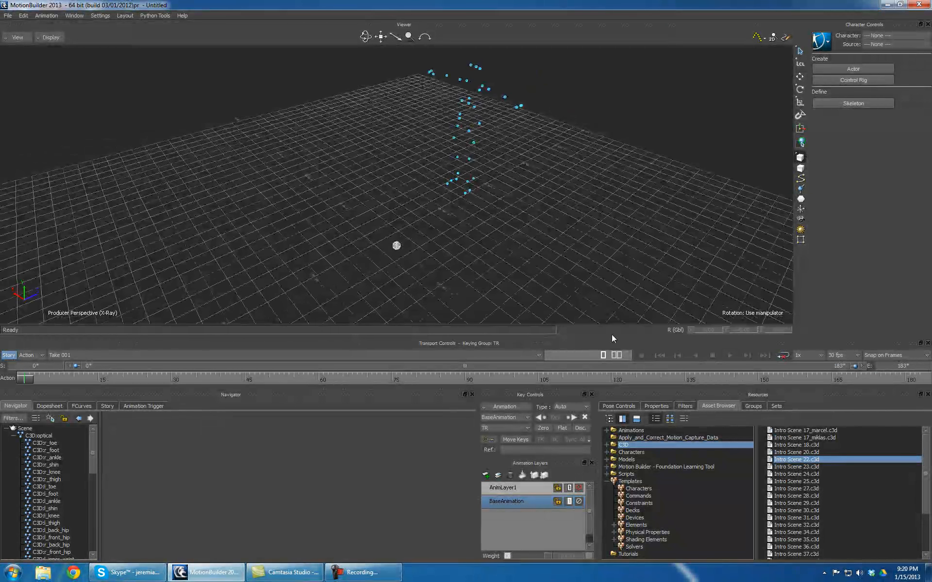
pyautogui.click(854, 69)
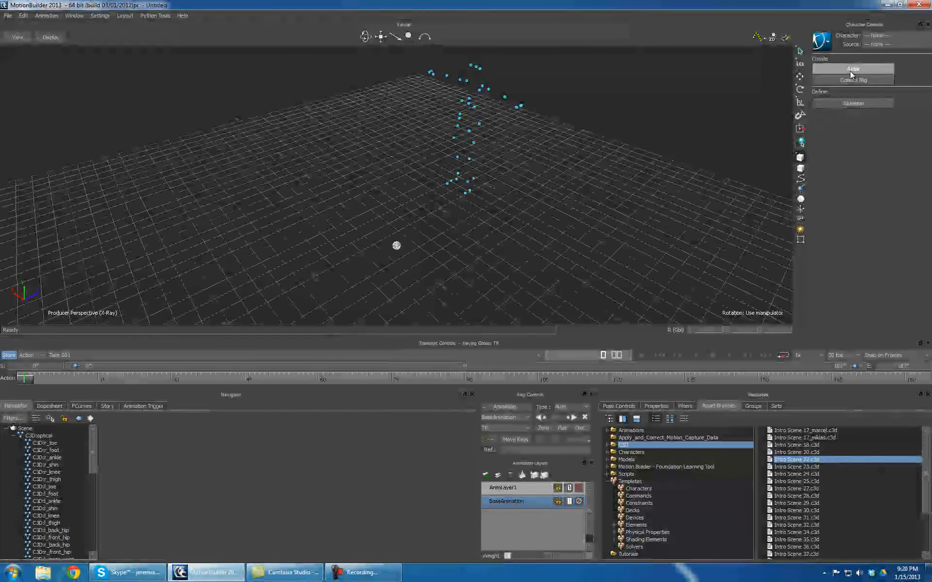
# - Hide the new Actor's skeleton so that only its body is displayed
pyautogui.click(821, 41)
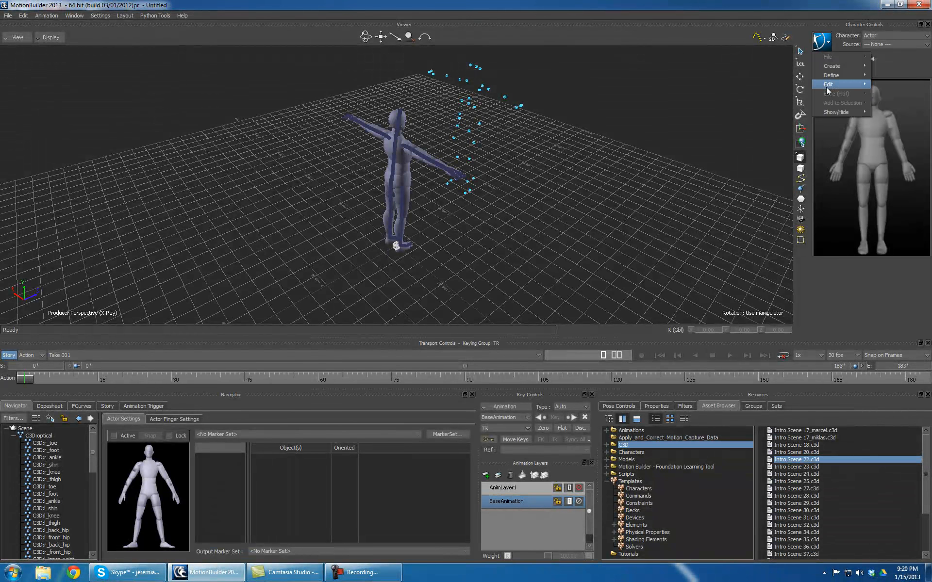
pyautogui.moveTo(844, 113)
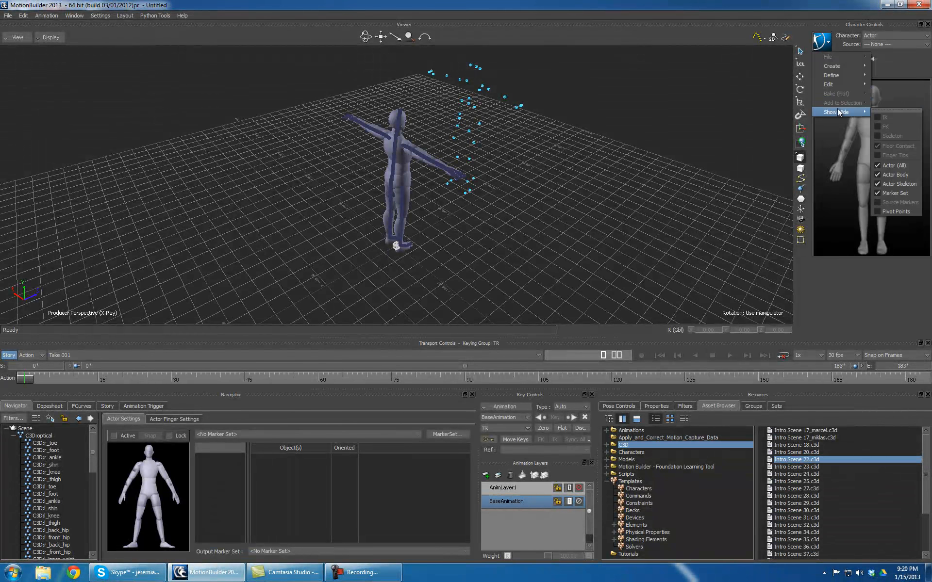
pyautogui.click(907, 185)
# - Import the saved marker set Unlabled_Actor(2).hik from the C3D folder onto the Actor
pyautogui.keyDown('ctrl'); pyautogui.keyDown('shift'); pyautogui.moveTo(608, 182); pyautogui.dragTo(556, 187); pyautogui.keyUp('shift'); pyautogui.keyUp('ctrl')
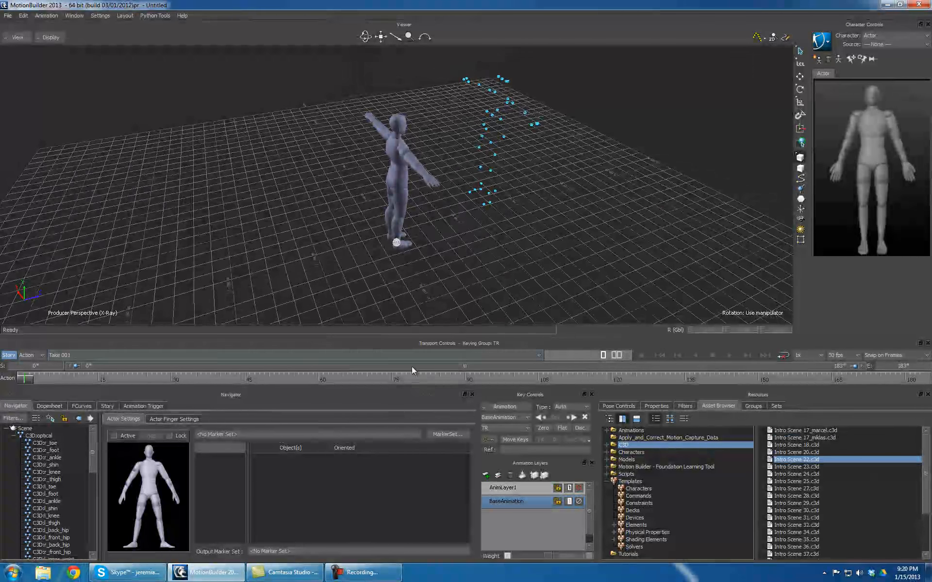
pyautogui.click(437, 435)
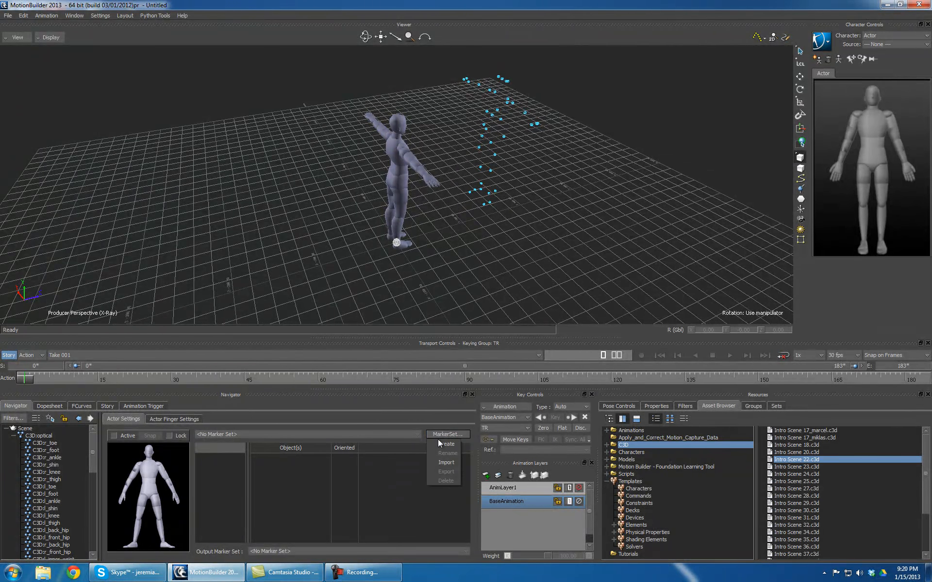
pyautogui.click(445, 462)
pyautogui.doubleClick(507, 178)
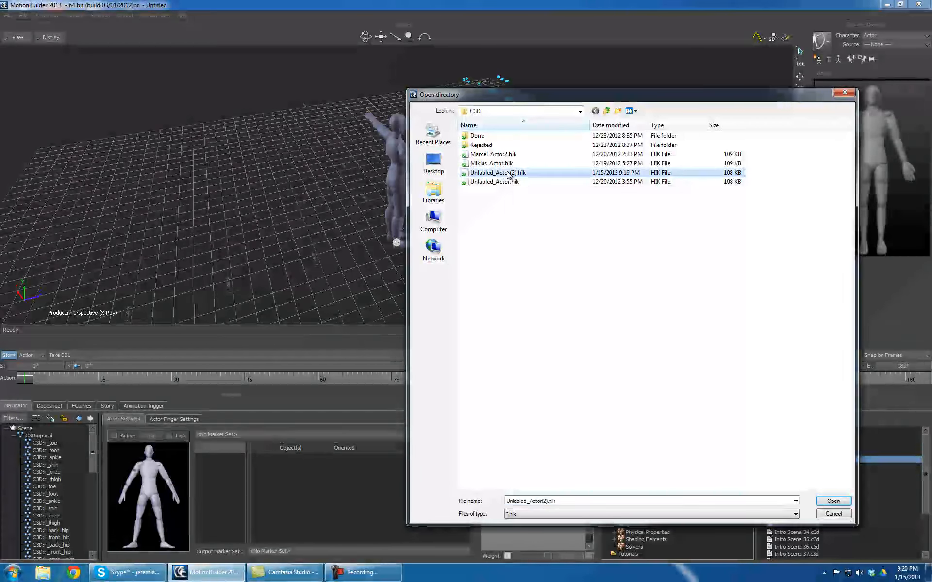
pyautogui.keyDown('ctrl'); pyautogui.keyDown('shift'); pyautogui.moveTo(508, 223); pyautogui.dragTo(421, 232); pyautogui.keyUp('shift'); pyautogui.keyUp('ctrl')
pyautogui.click(348, 184)
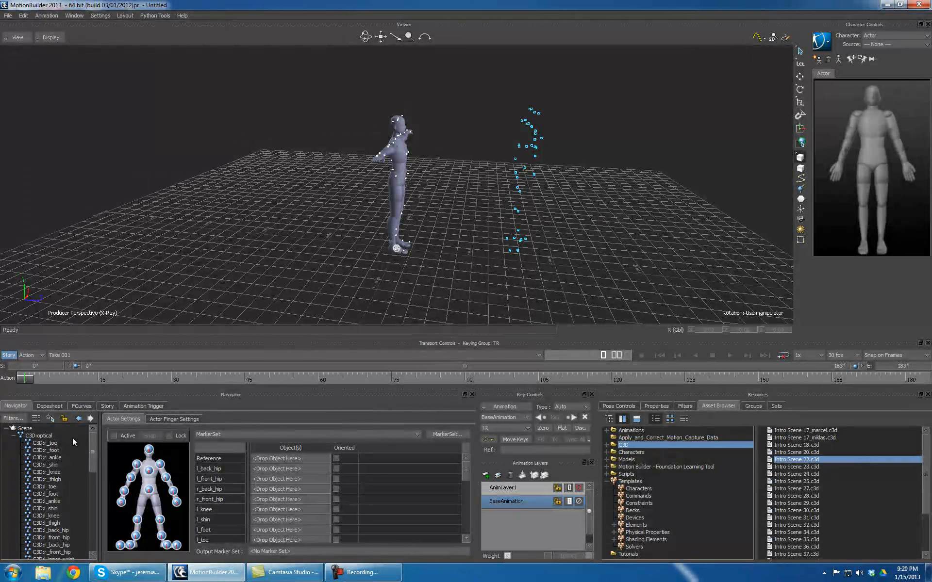
# - Select the whole C3D:optical branch and assign all its markers to the matching objects of the Actor's marker set
pyautogui.click(42, 436)
pyautogui.rightClick(43, 436)
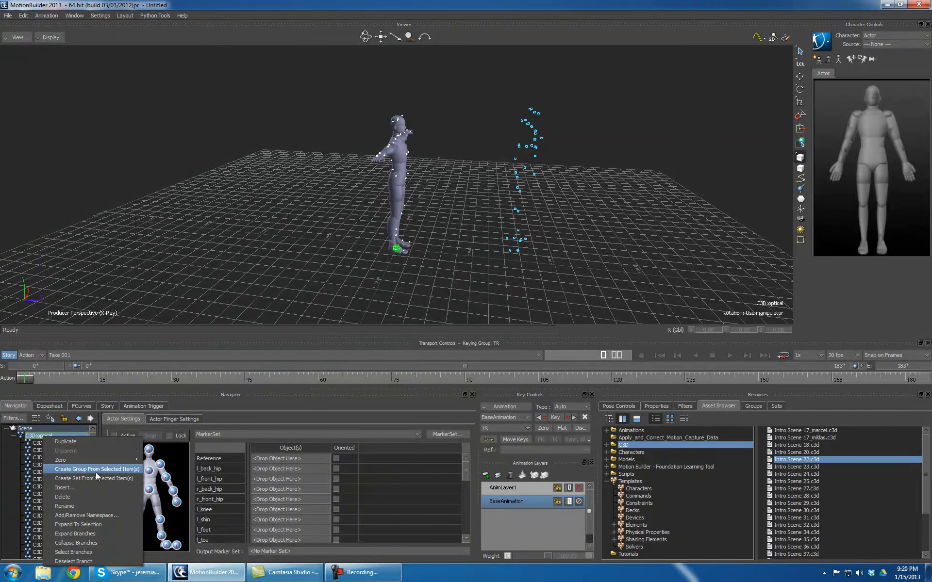
pyautogui.click(80, 553)
pyautogui.moveTo(91, 462); pyautogui.dragTo(280, 459)
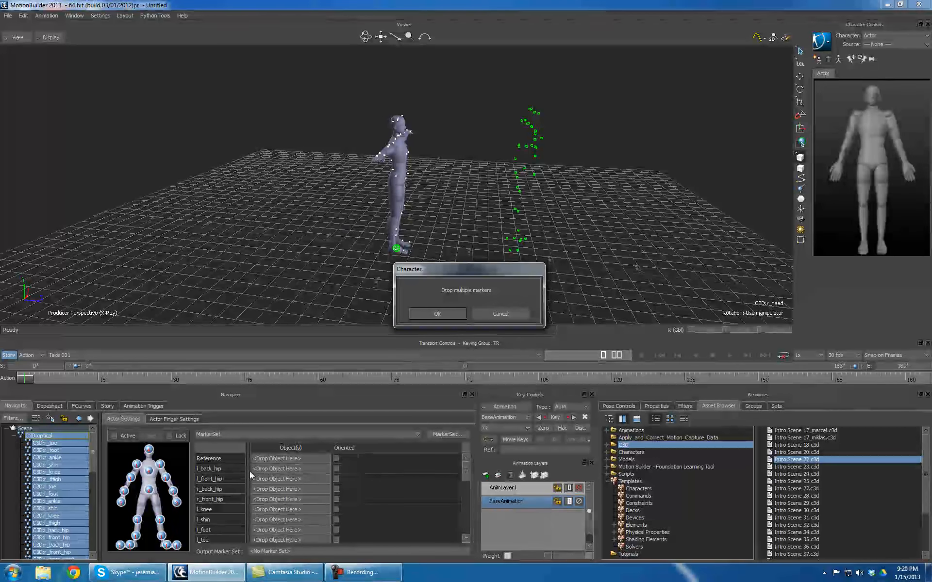
pyautogui.click(455, 314)
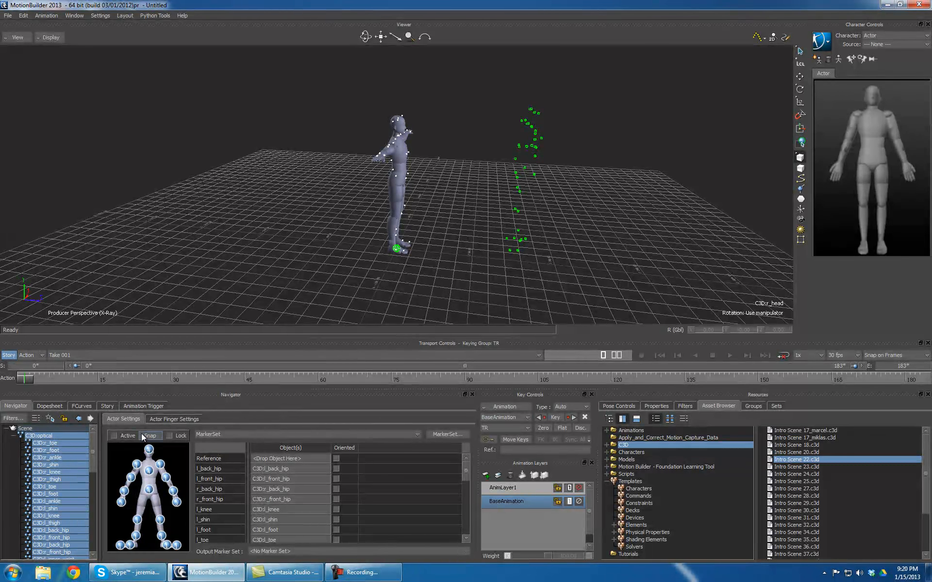
# - Activate the Actor and play the take, checking from several sides how the body follows the markers
pyautogui.click(115, 436)
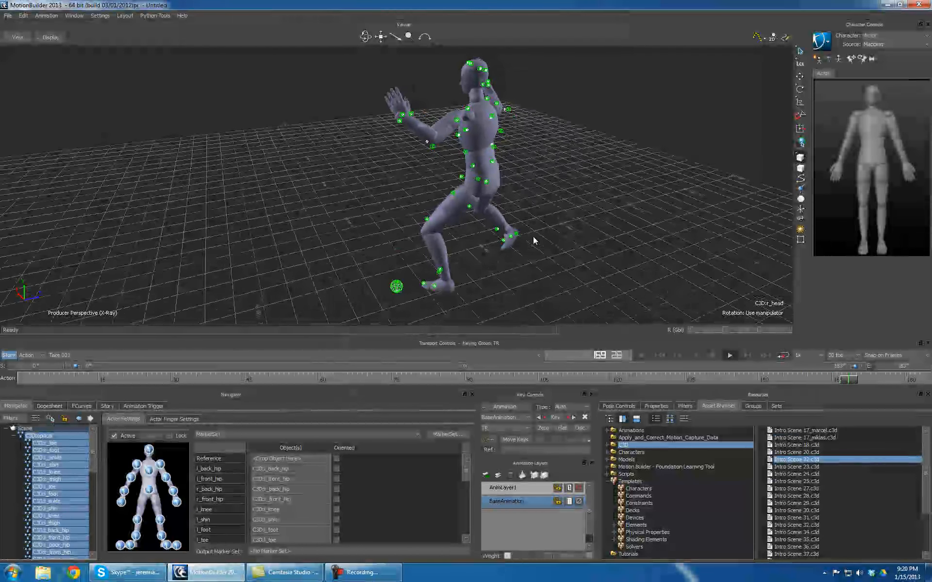
pyautogui.keyDown('ctrl'); pyautogui.keyDown('shift'); pyautogui.moveTo(489, 275); pyautogui.dragTo(481, 197); pyautogui.keyUp('shift'); pyautogui.keyUp('ctrl')
pyautogui.keyDown('ctrl'); pyautogui.keyDown('shift'); pyautogui.moveTo(481, 197); pyautogui.dragTo(383, 127); pyautogui.keyUp('shift'); pyautogui.keyUp('ctrl')
pyautogui.keyDown('ctrl'); pyautogui.keyDown('shift'); pyautogui.moveTo(454, 235); pyautogui.dragTo(441, 255); pyautogui.keyUp('shift'); pyautogui.keyUp('ctrl')
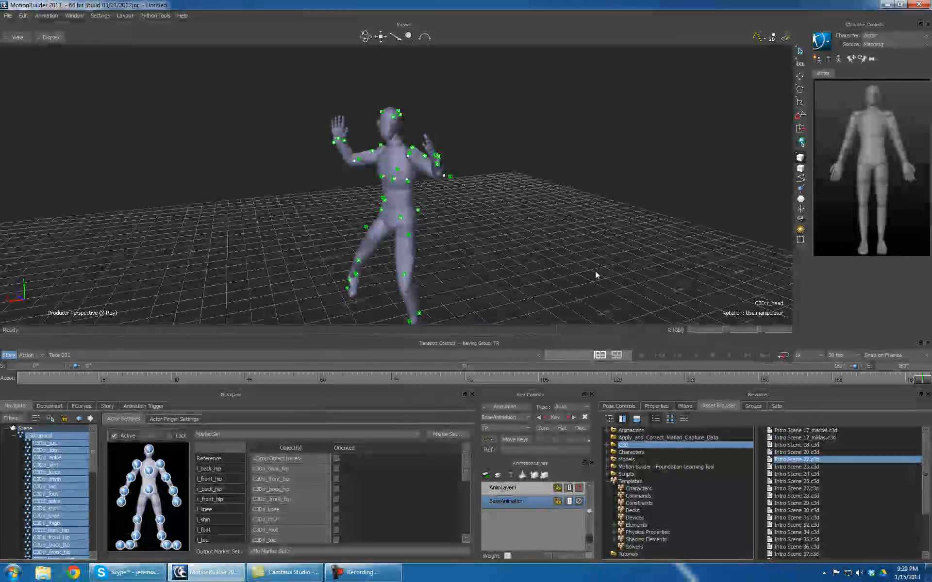
pyautogui.keyDown('ctrl'); pyautogui.keyDown('shift'); pyautogui.moveTo(568, 234); pyautogui.dragTo(558, 243); pyautogui.keyUp('shift'); pyautogui.keyUp('ctrl')
# - Save the scene in the Characters folder as the binary FBX file Take004_Morpheus_Stance, exporting Take 001 with the default save options
pyautogui.hotkey('ctrl', 's')
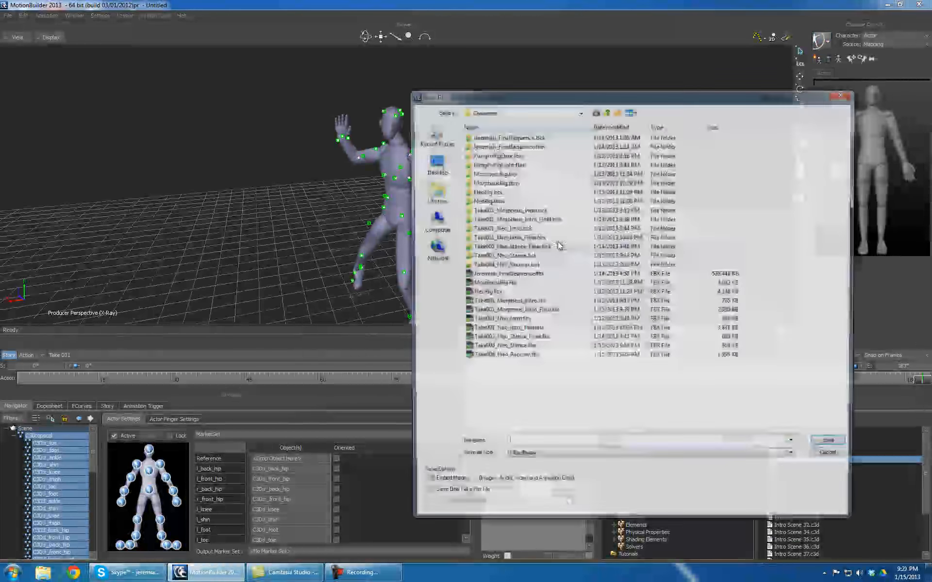
pyautogui.write('Ta')
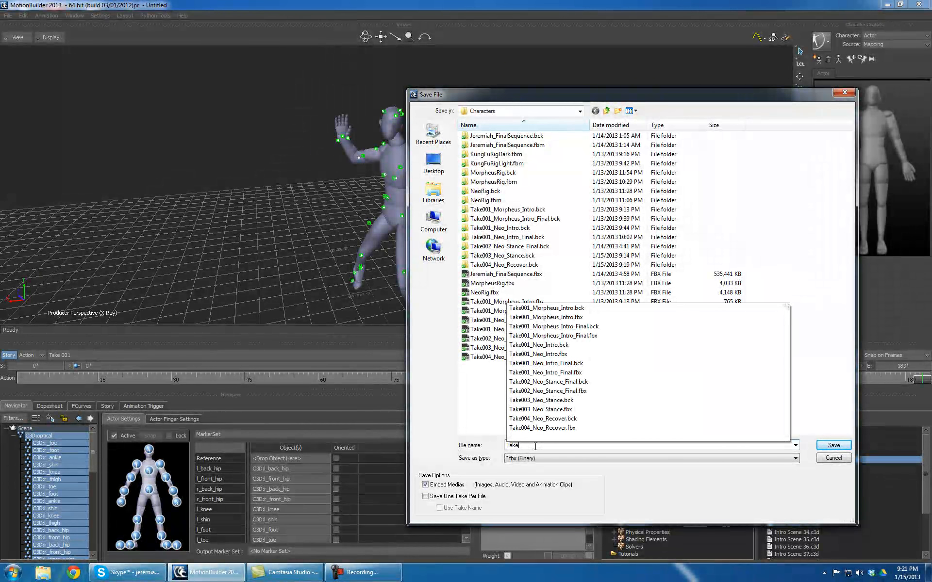
pyautogui.write('ke004')
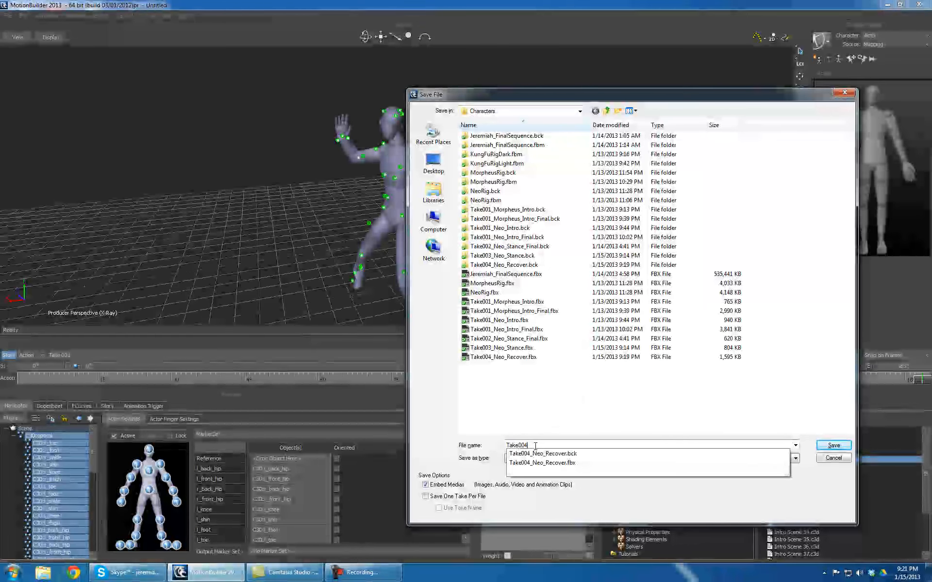
pyautogui.write('_Morpheus')
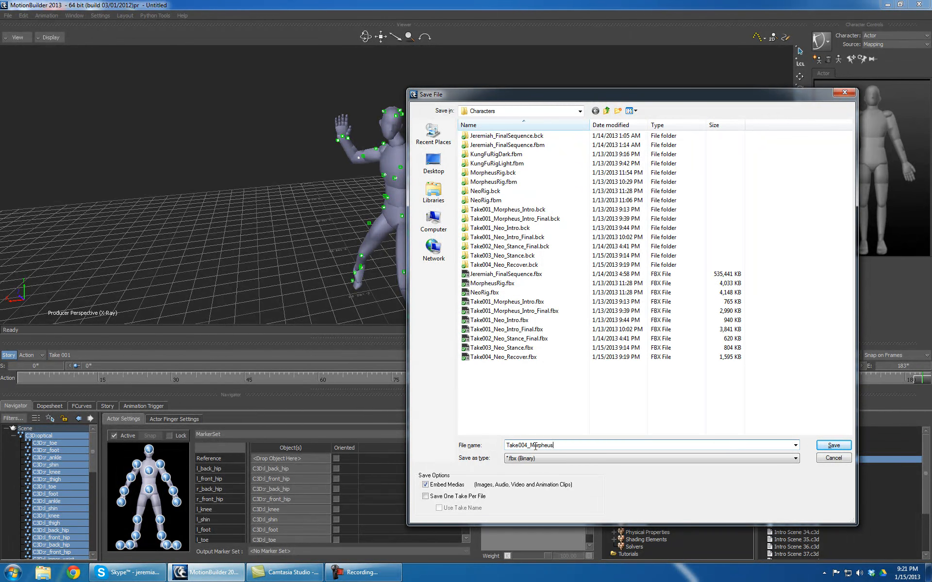
pyautogui.write('_Stance')
pyautogui.press('Return')
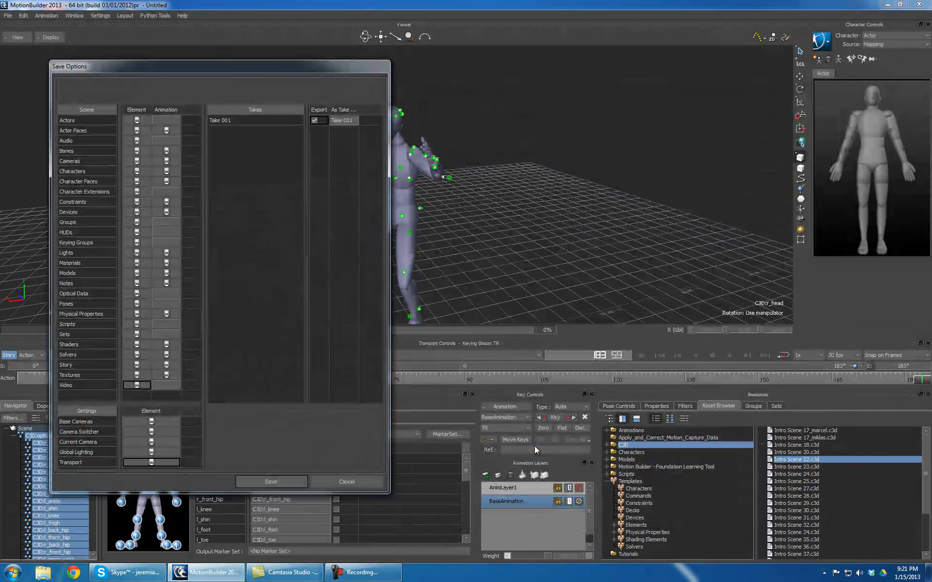
pyautogui.click(269, 480)
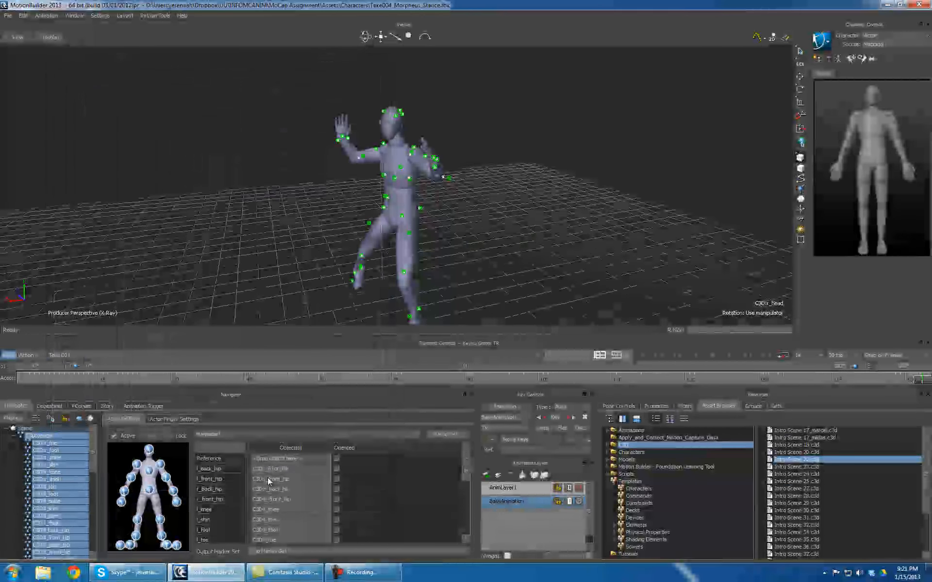